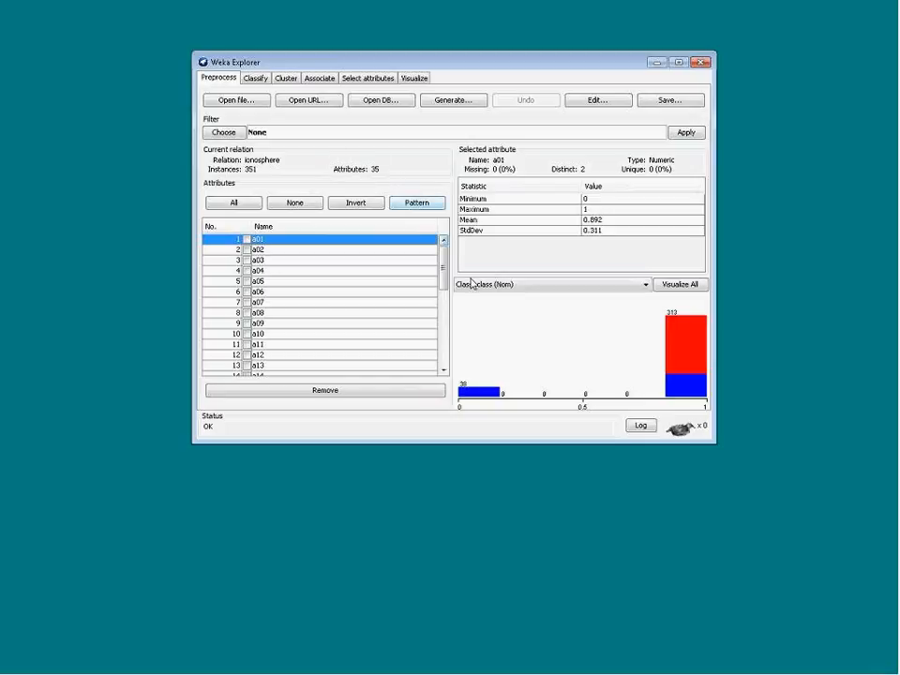
# Browse the ionosphere attributes and inspect the statistics and class distributions of several attributes and the class
pyautogui.moveTo(447, 284); pyautogui.dragTo(448, 367)
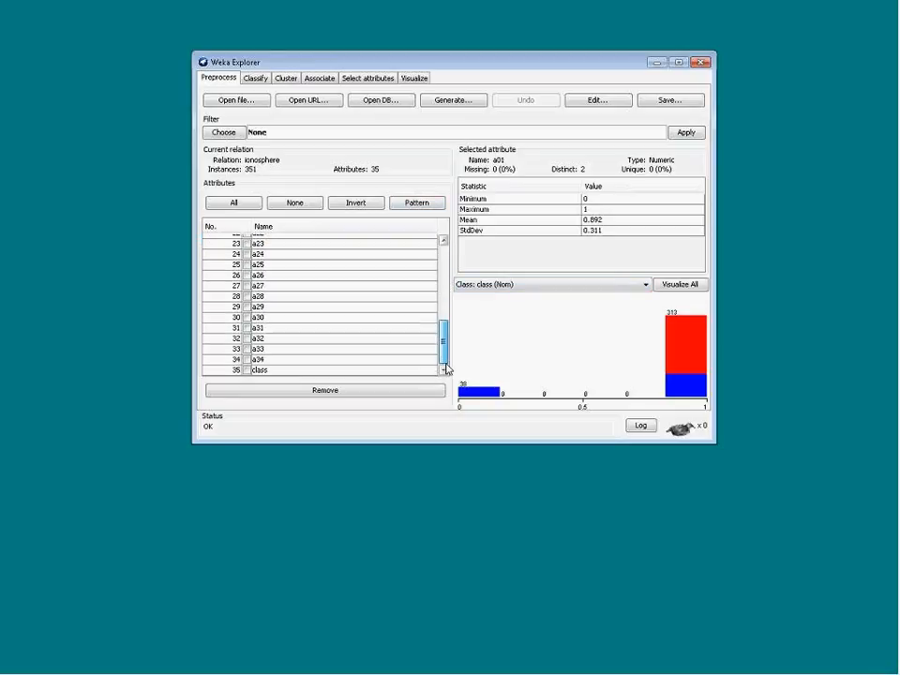
pyautogui.click(394, 372)
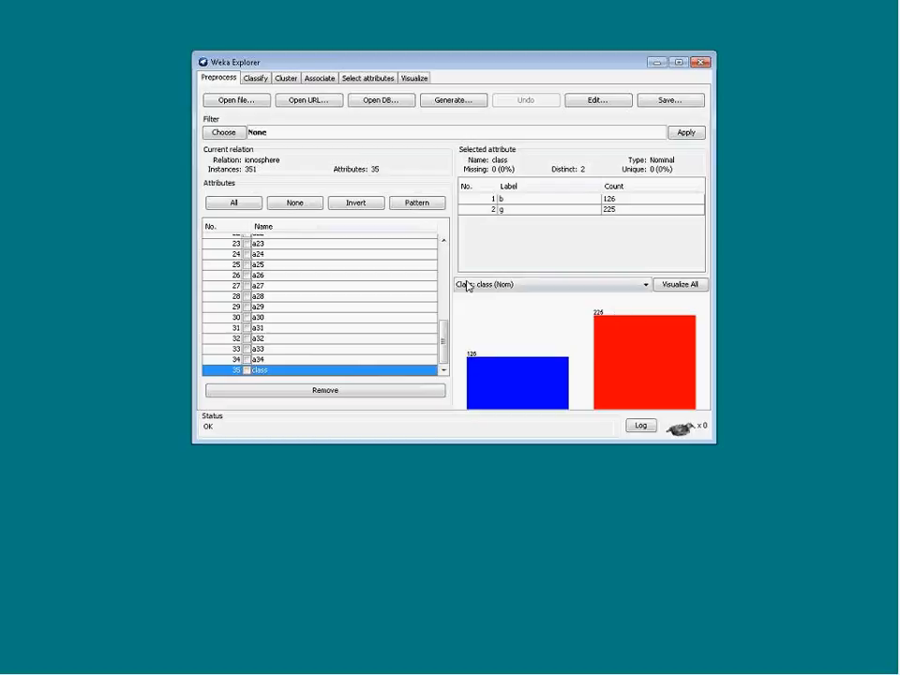
pyautogui.click(283, 297)
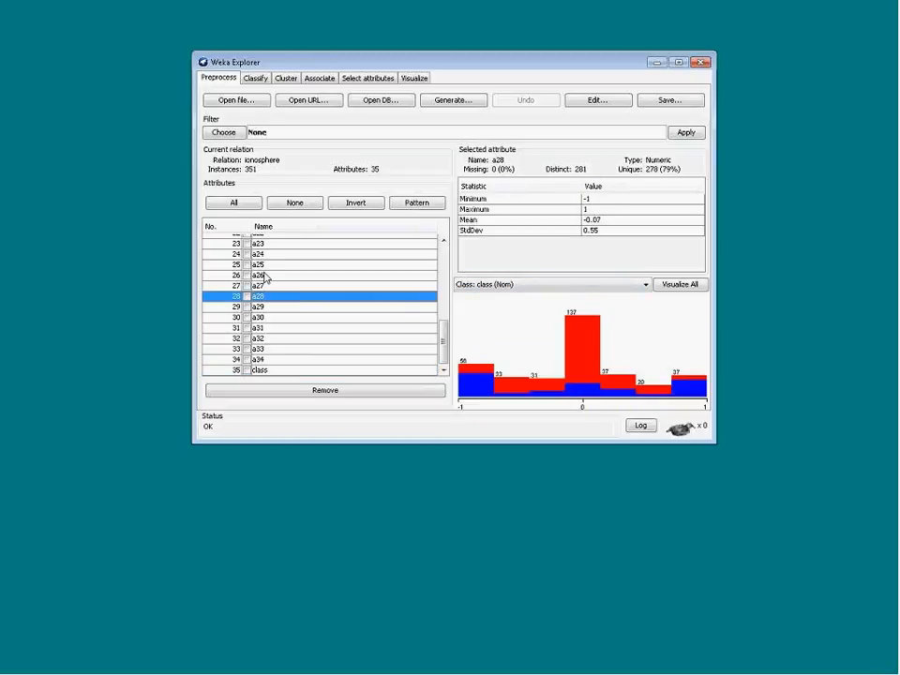
pyautogui.click(262, 267)
pyautogui.click(263, 286)
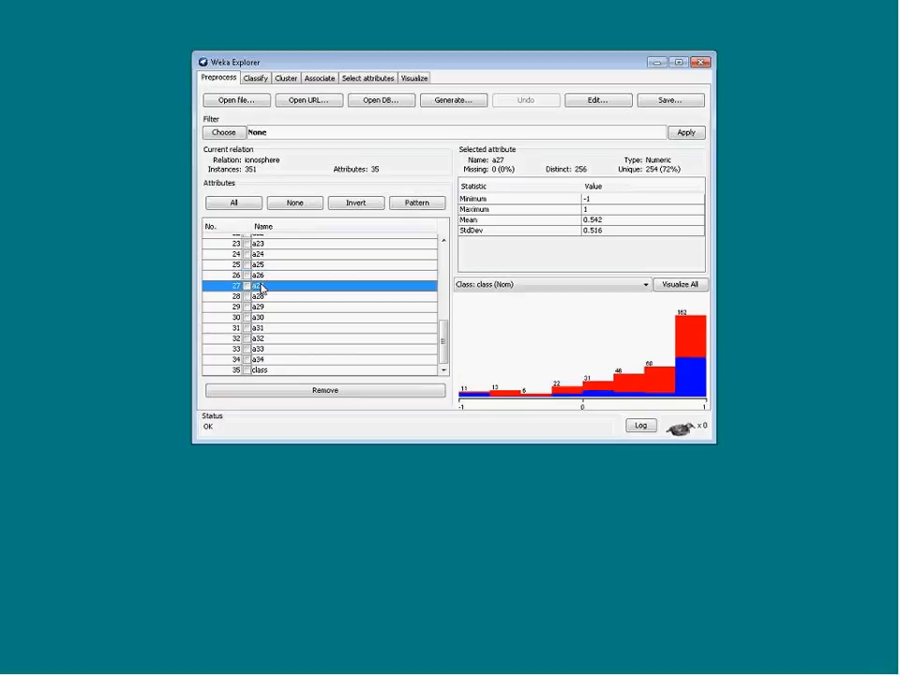
pyautogui.click(293, 328)
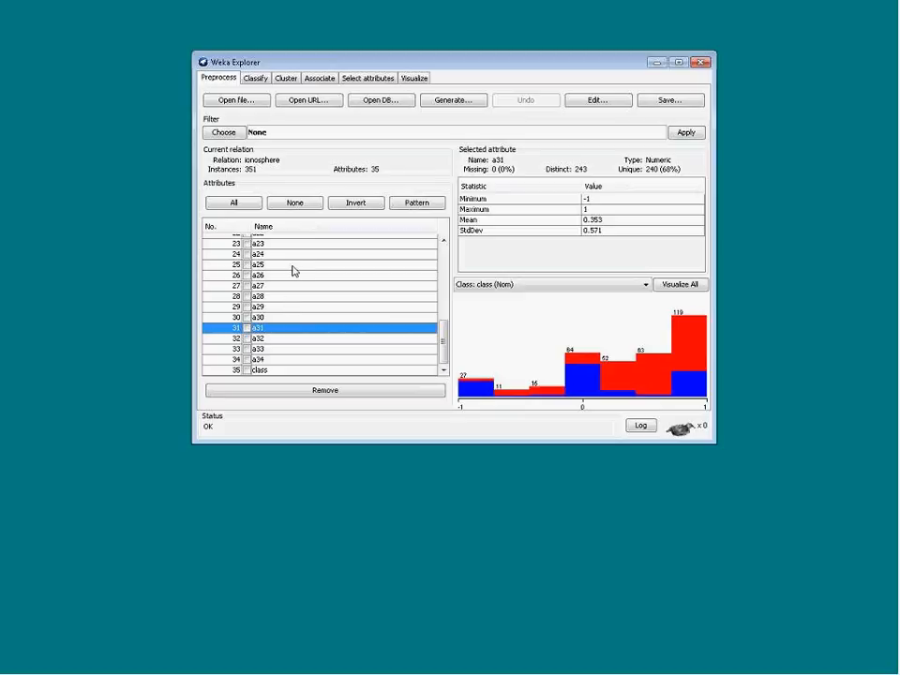
pyautogui.click(305, 372)
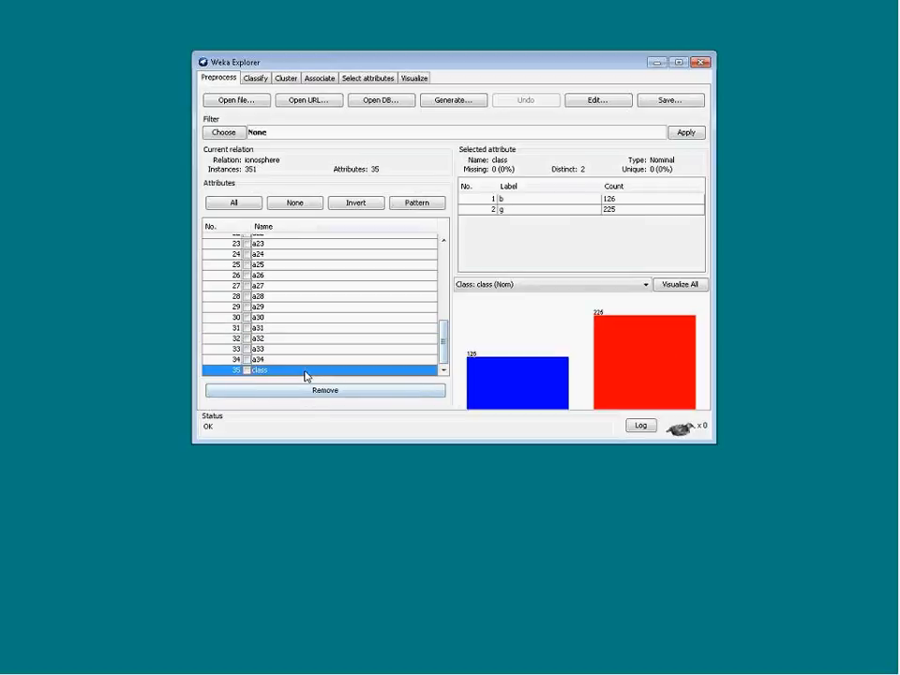
# Switch to classification and choose percentage split as the test option
pyautogui.click(256, 79)
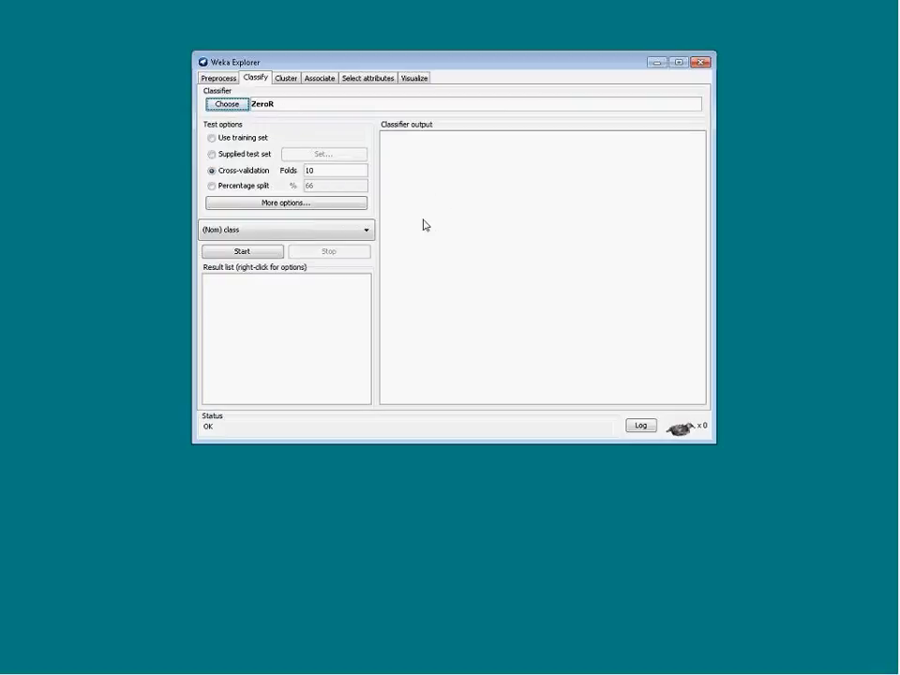
pyautogui.click(212, 187)
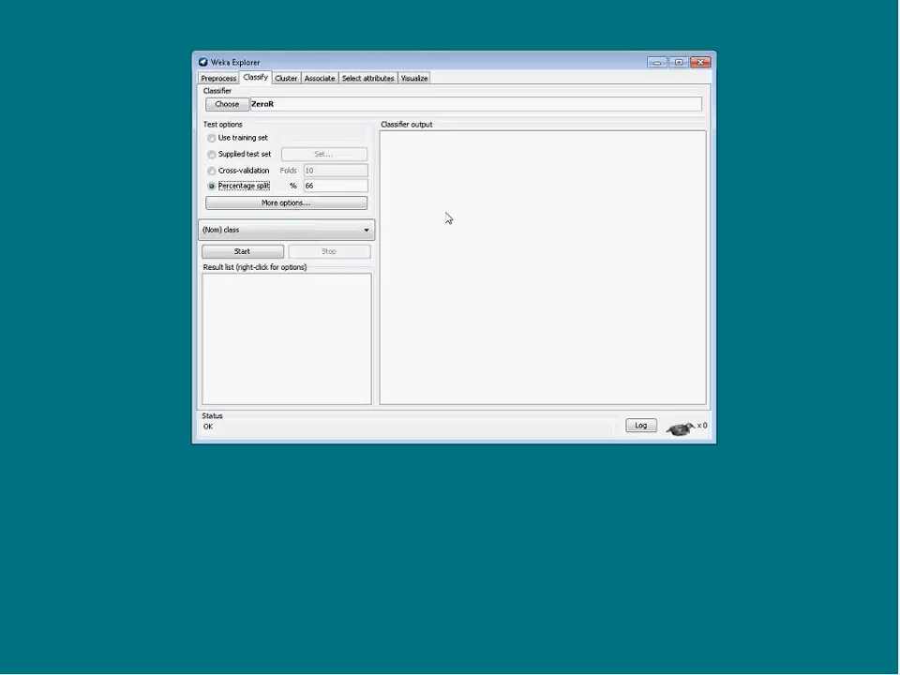
pyautogui.click(212, 186)
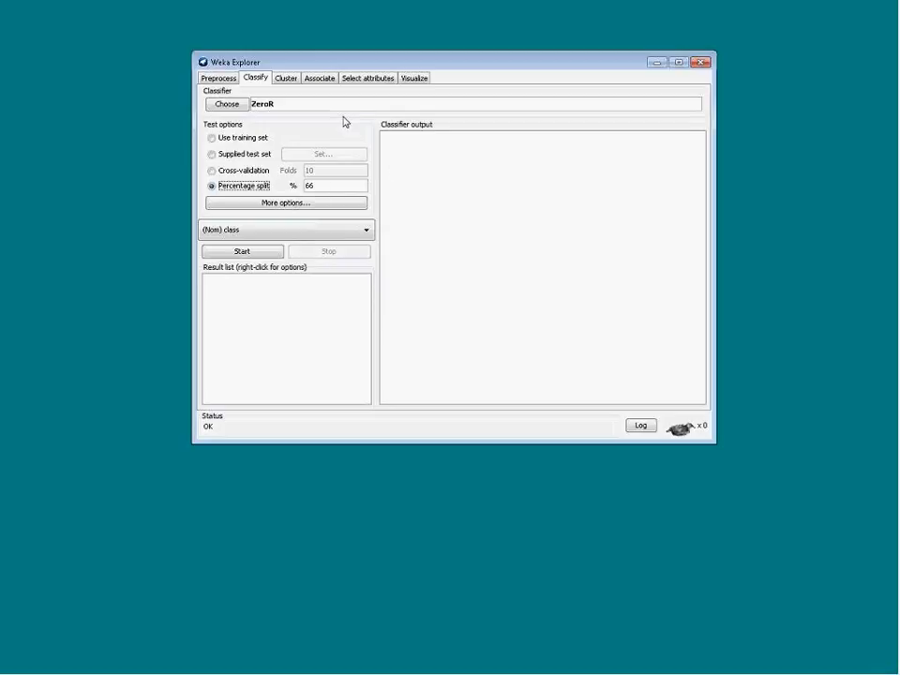
# Choose the MultilayerPerceptron classifier from the functions group
pyautogui.click(227, 105)
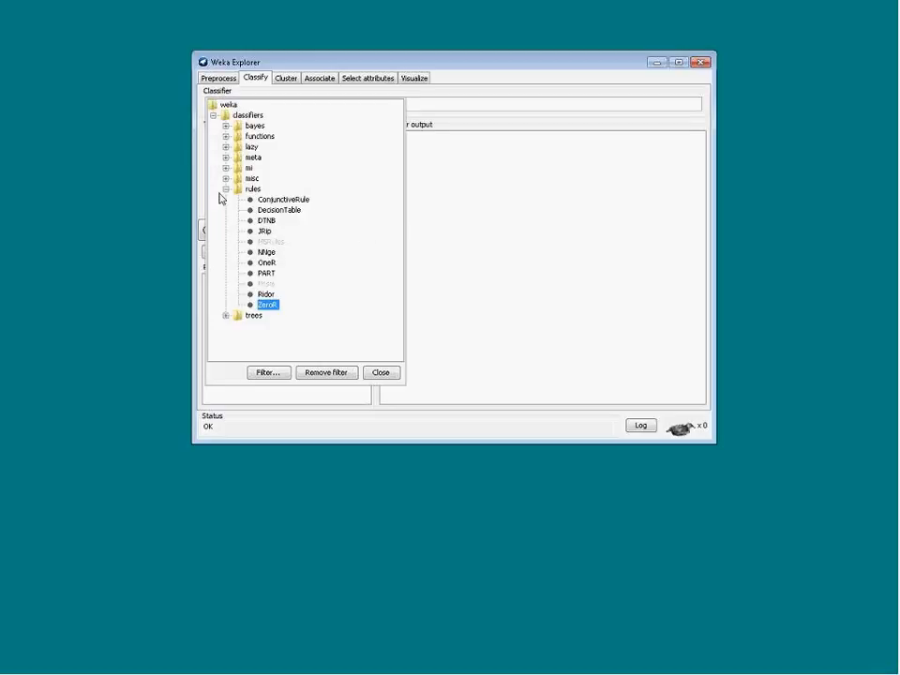
pyautogui.click(226, 190)
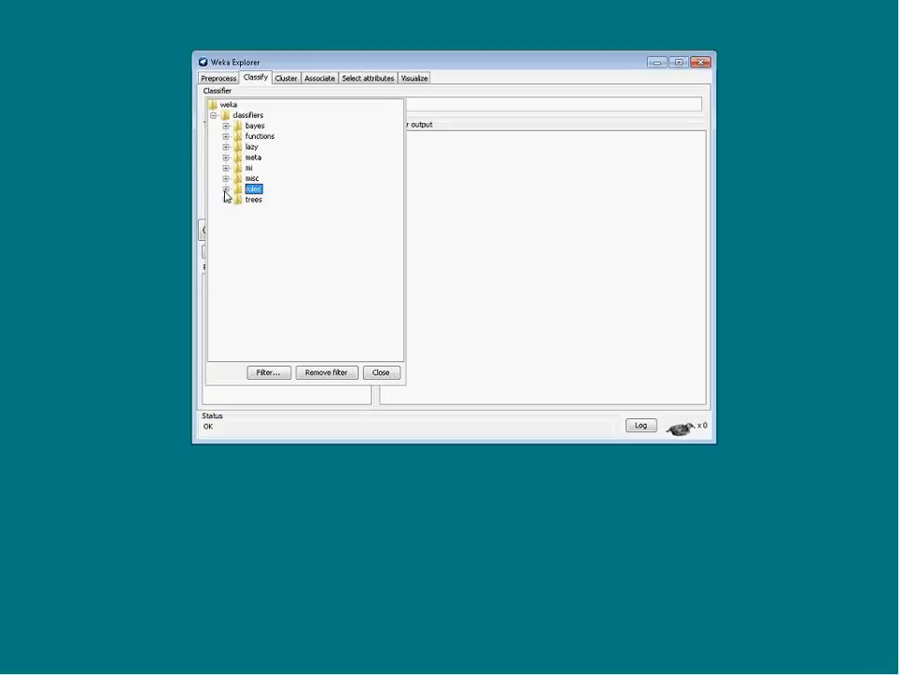
pyautogui.click(226, 137)
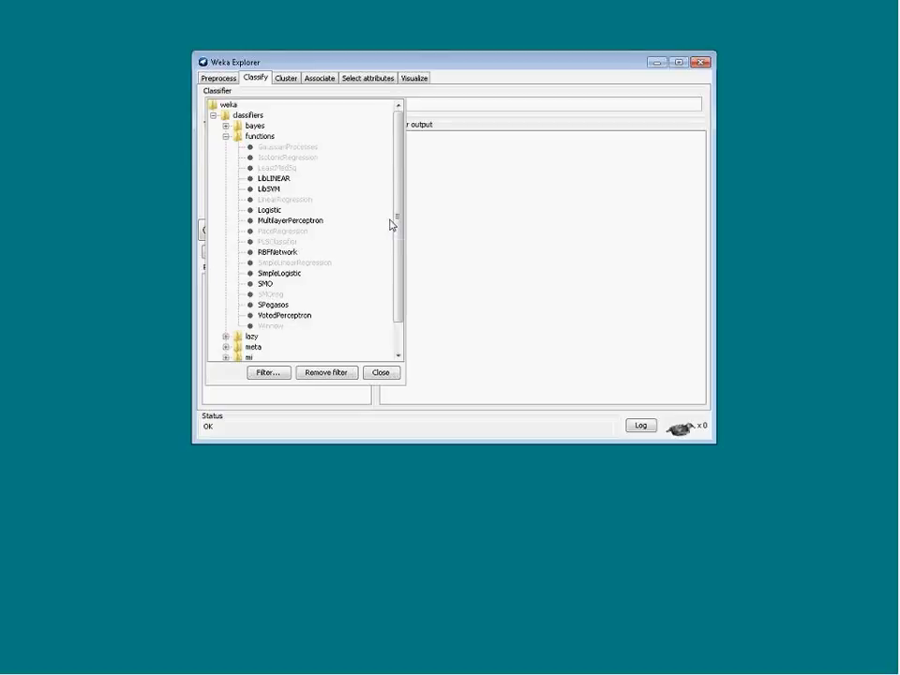
pyautogui.click(313, 223)
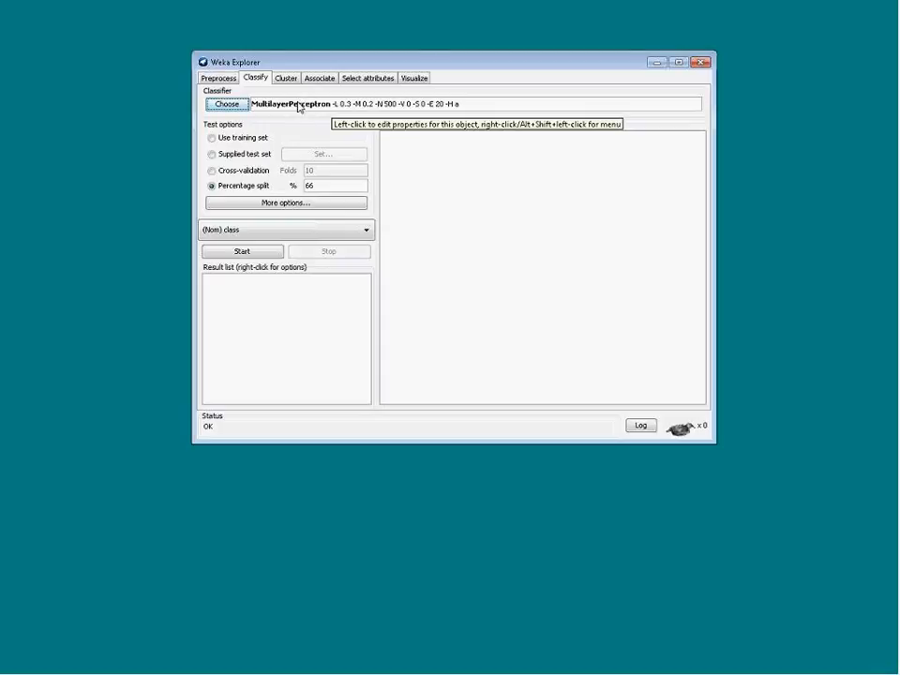
# Review the classifier evaluation options and close the dialog
pyautogui.click(275, 208)
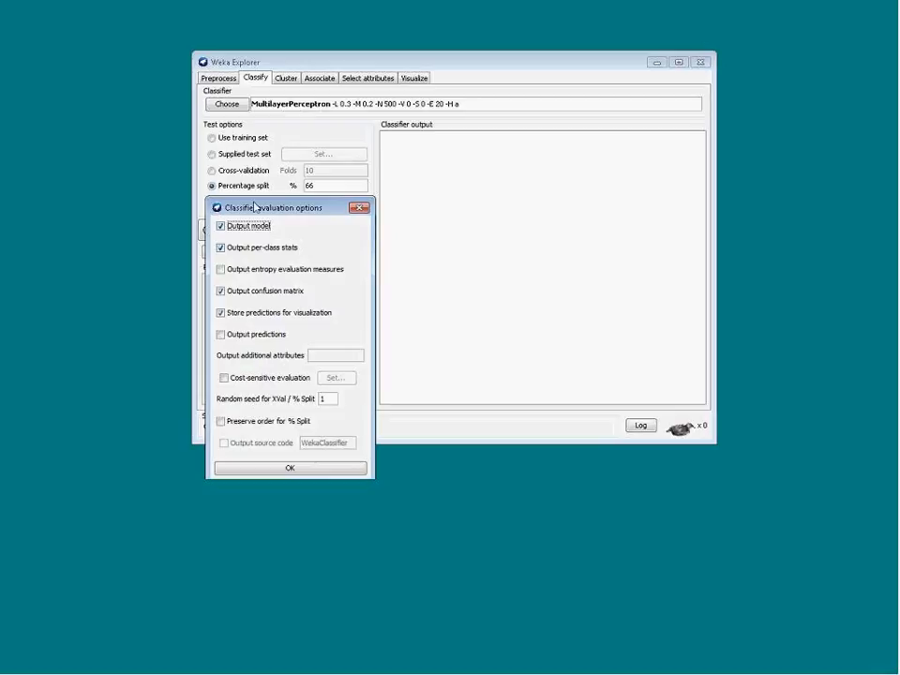
pyautogui.moveTo(253, 207); pyautogui.dragTo(264, 115)
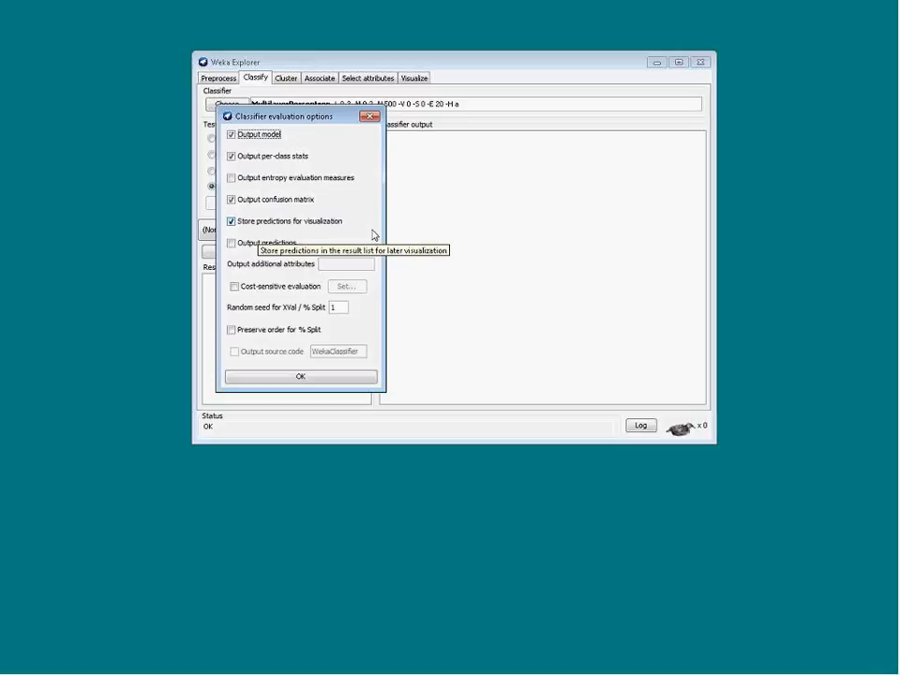
pyautogui.click(304, 377)
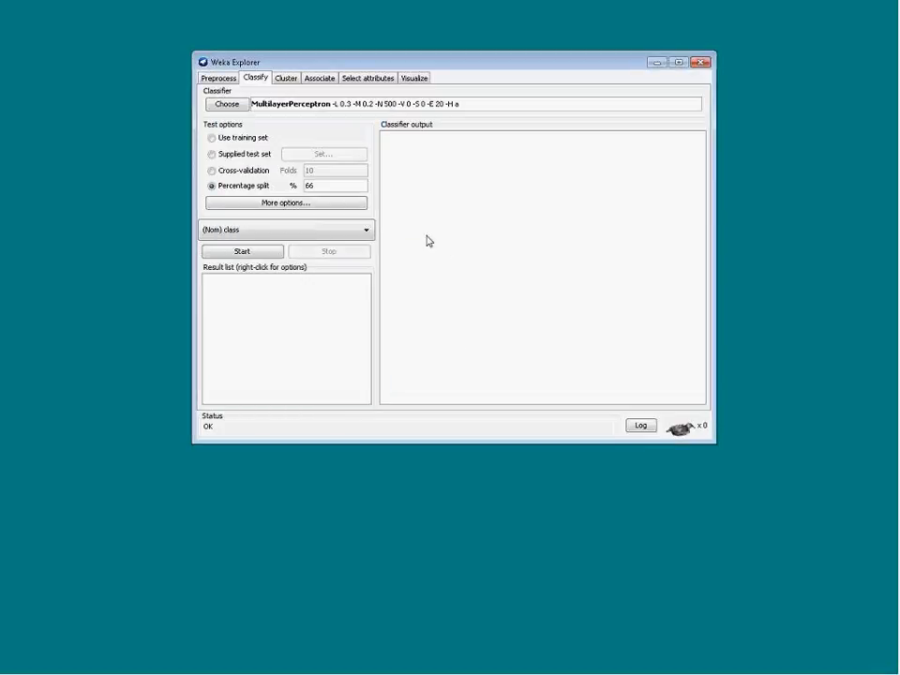
# Open the MultilayerPerceptron settings and read its description and capabilities
pyautogui.click(300, 110)
pyautogui.moveTo(358, 99); pyautogui.dragTo(359, 75)
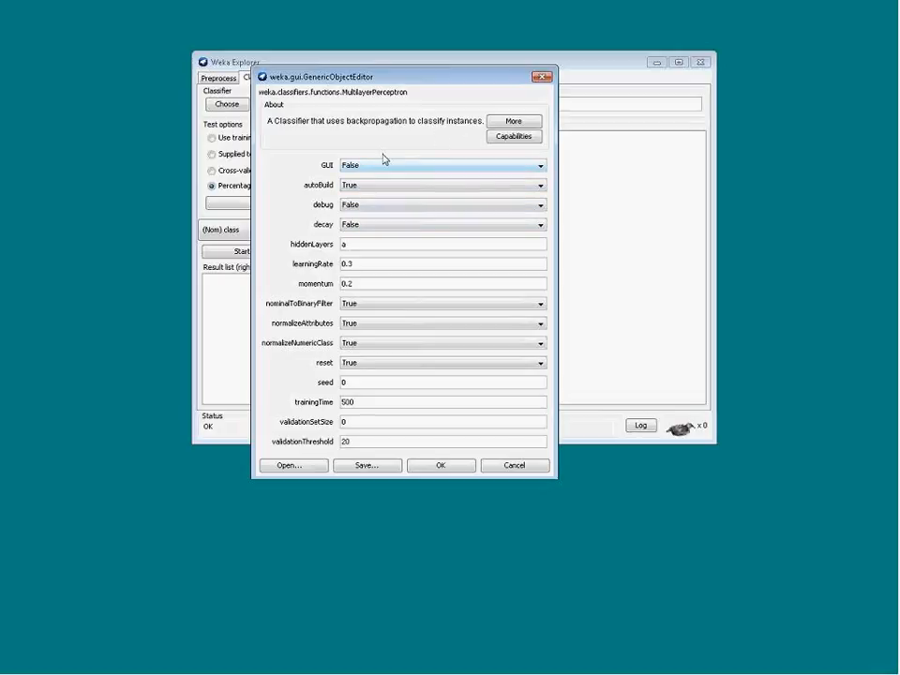
pyautogui.click(514, 122)
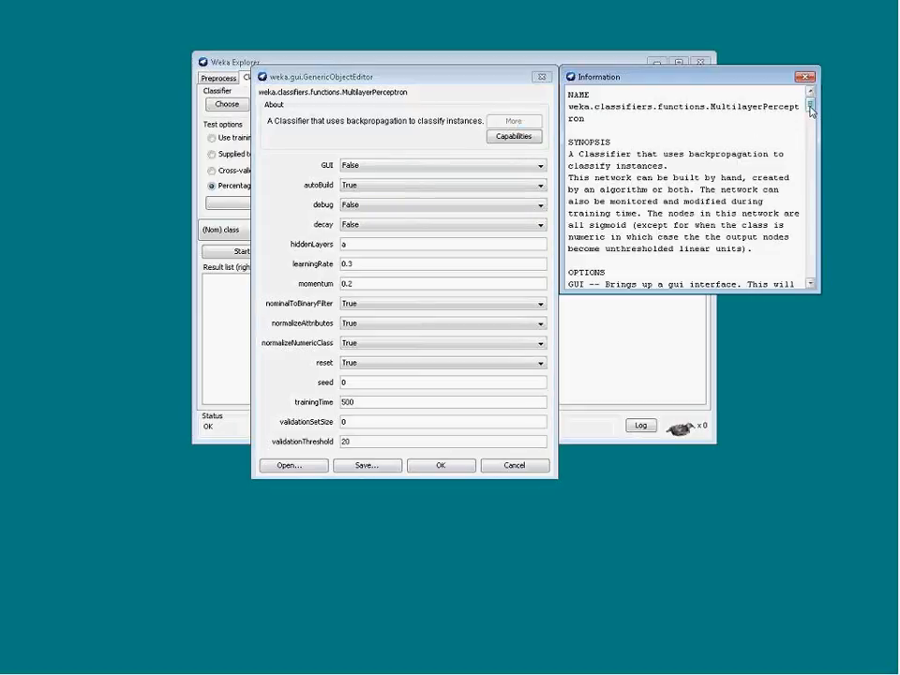
pyautogui.scroll(-2, 705, 159)
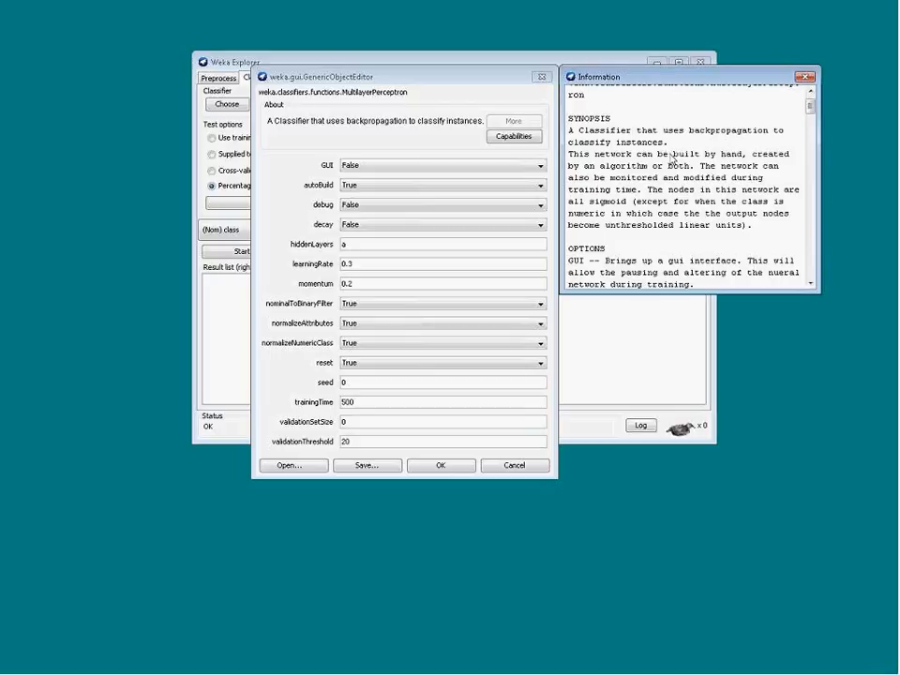
pyautogui.moveTo(811, 111); pyautogui.dragTo(811, 173)
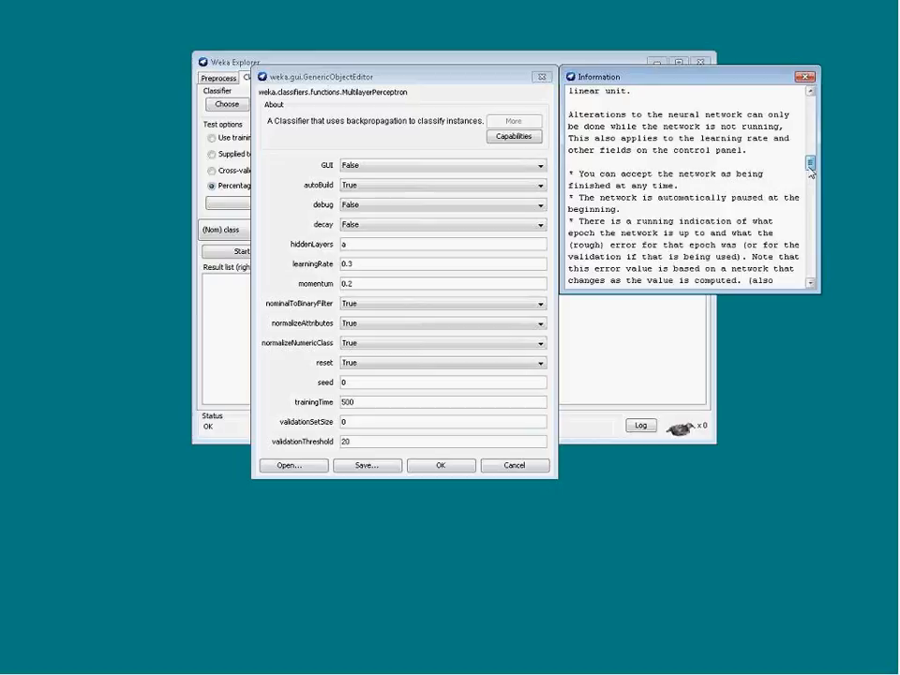
pyautogui.click(805, 79)
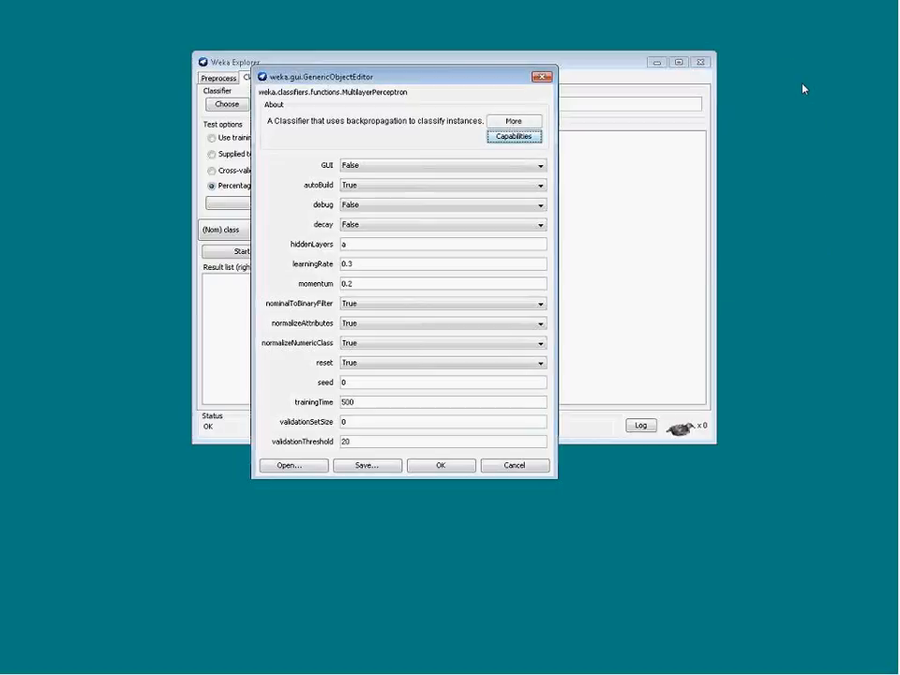
pyautogui.click(514, 136)
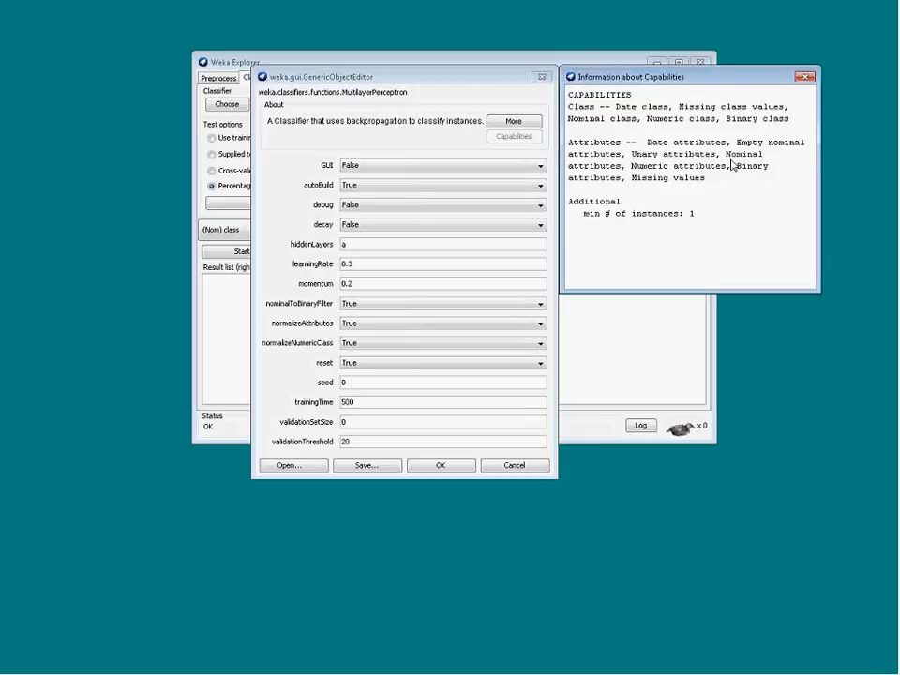
pyautogui.click(805, 78)
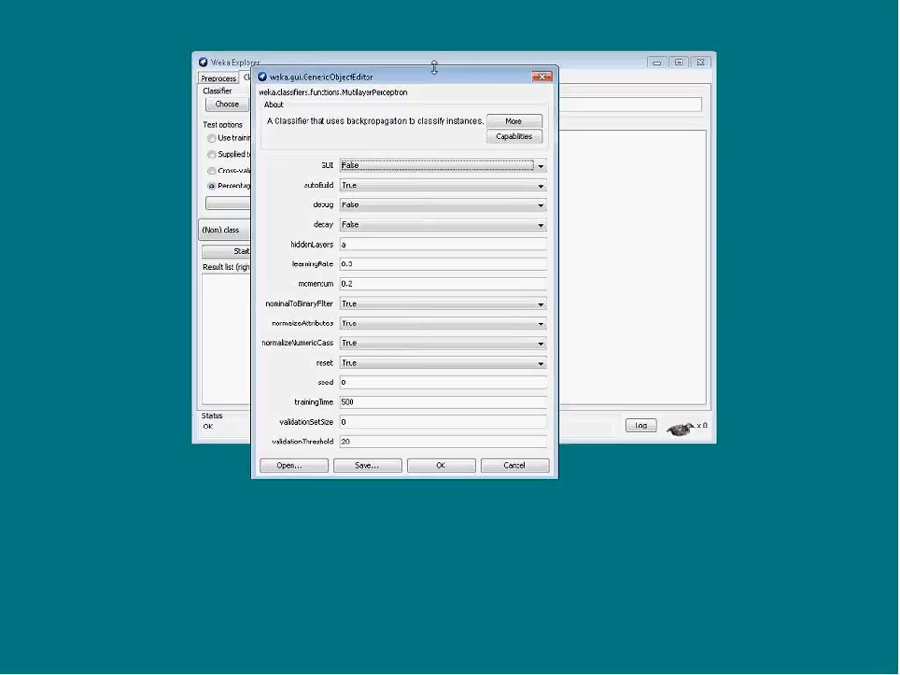
# Set the MultilayerPerceptron GUI option to True
pyautogui.click(374, 167)
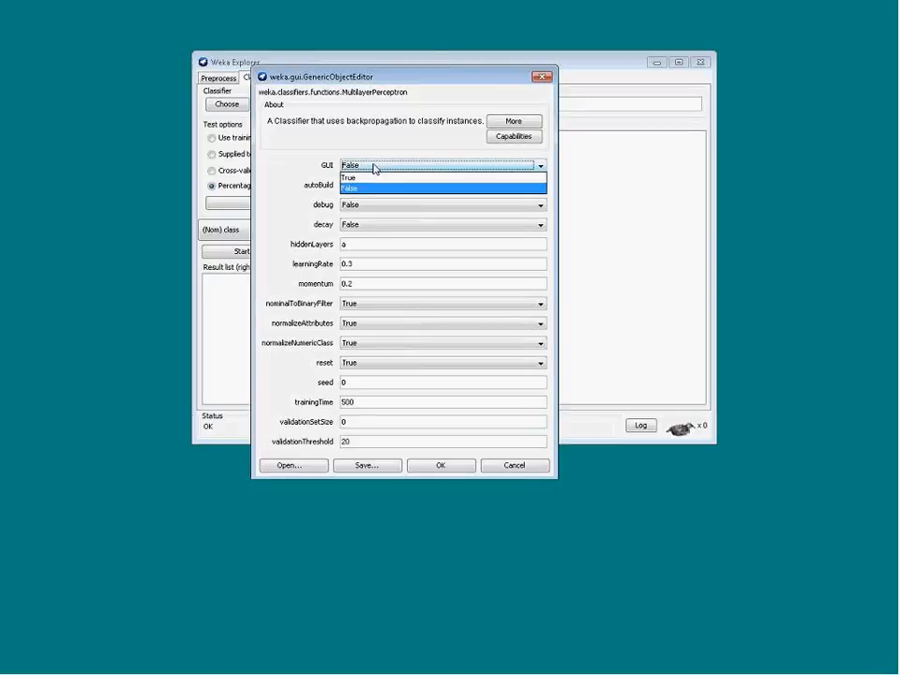
pyautogui.click(371, 180)
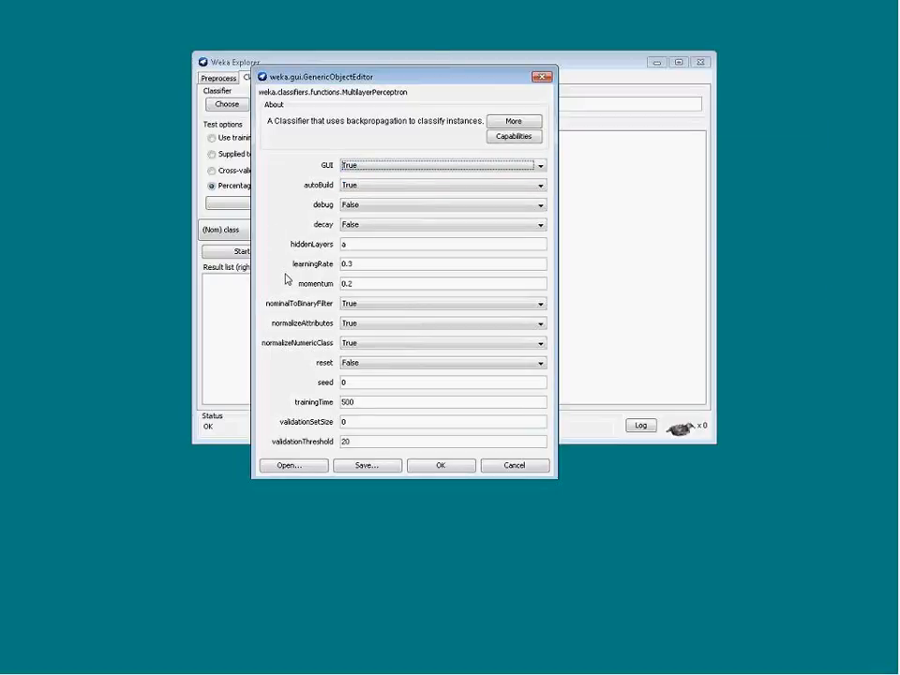
pyautogui.click(353, 245)
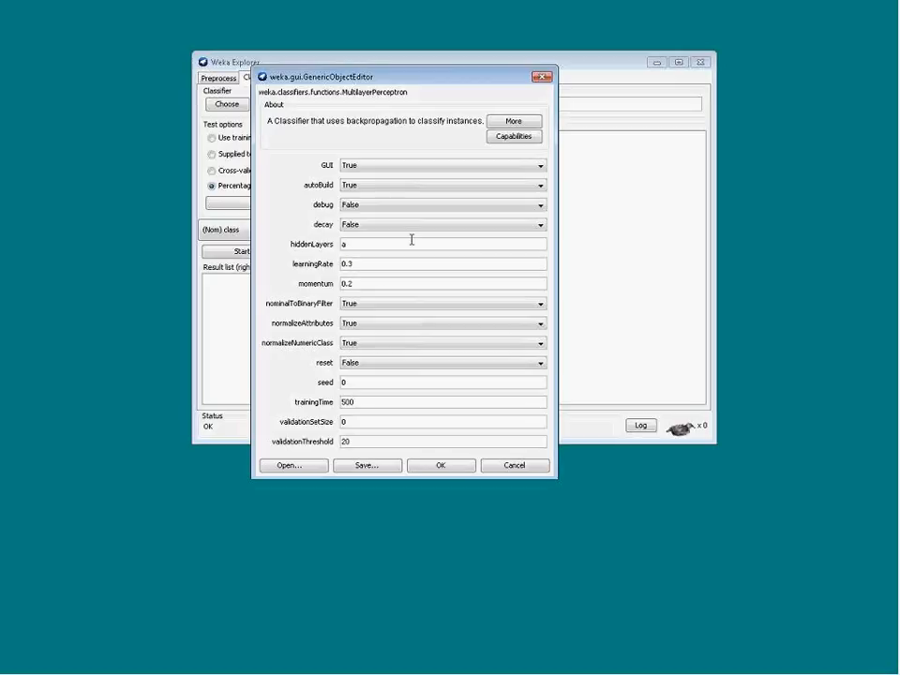
# Read the documentation about the hiddenLayers parameter
pyautogui.click(513, 121)
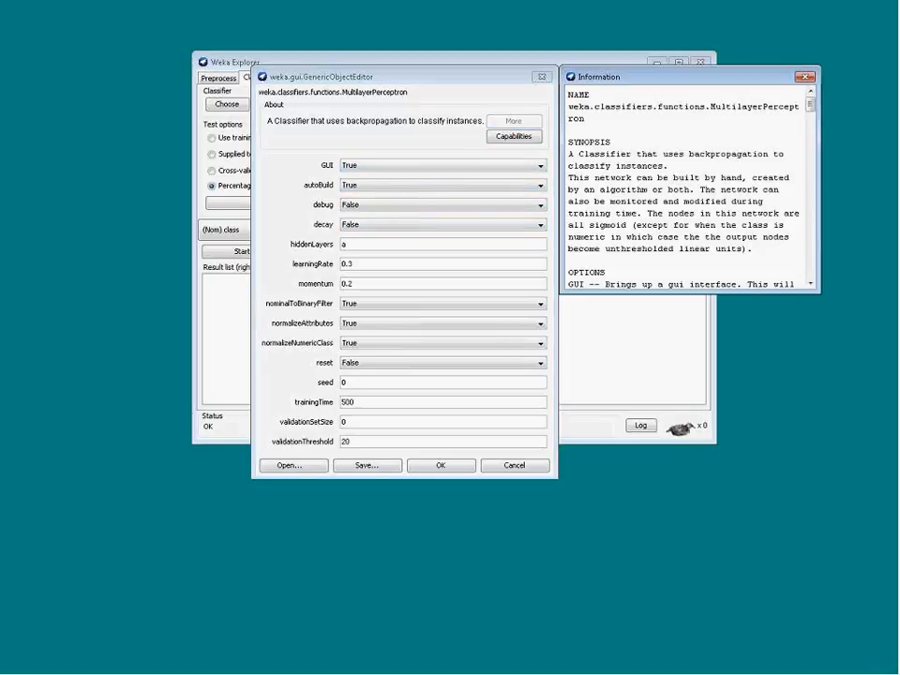
pyautogui.moveTo(815, 111); pyautogui.dragTo(822, 211)
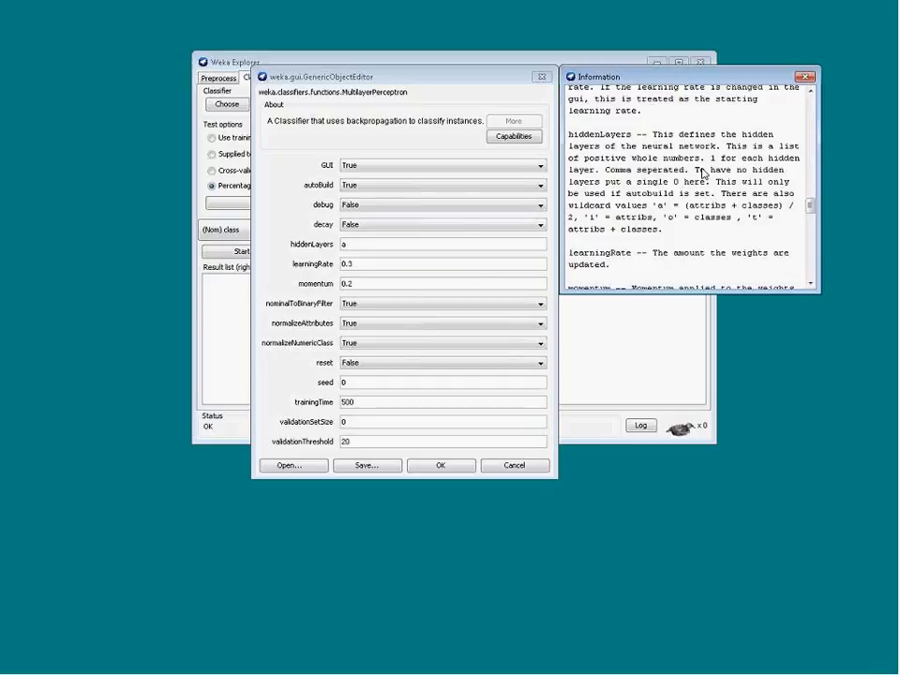
pyautogui.click(806, 77)
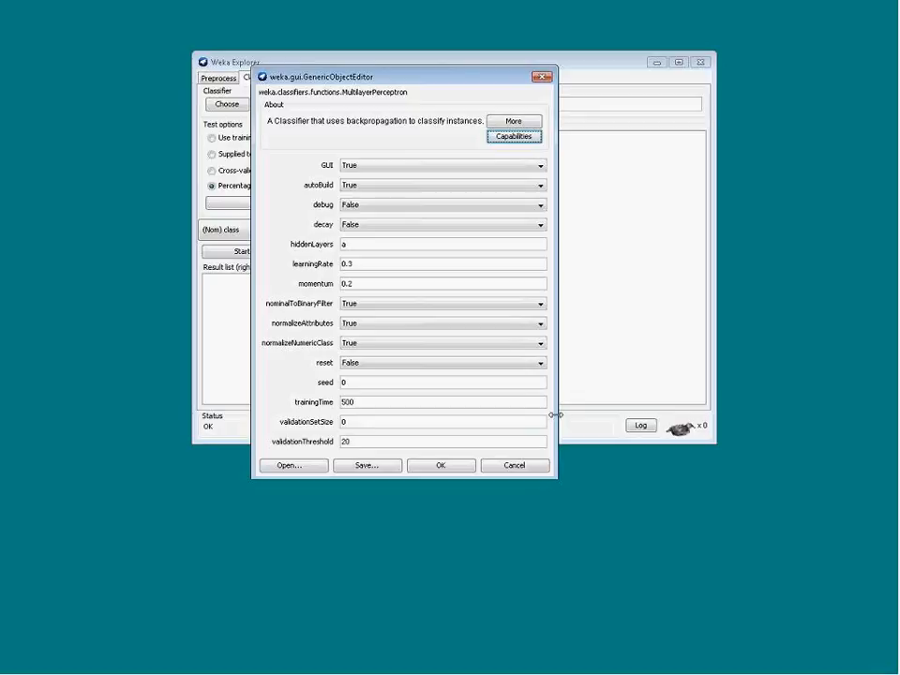
# Apply the classifier settings and start the classification run
pyautogui.click(358, 405)
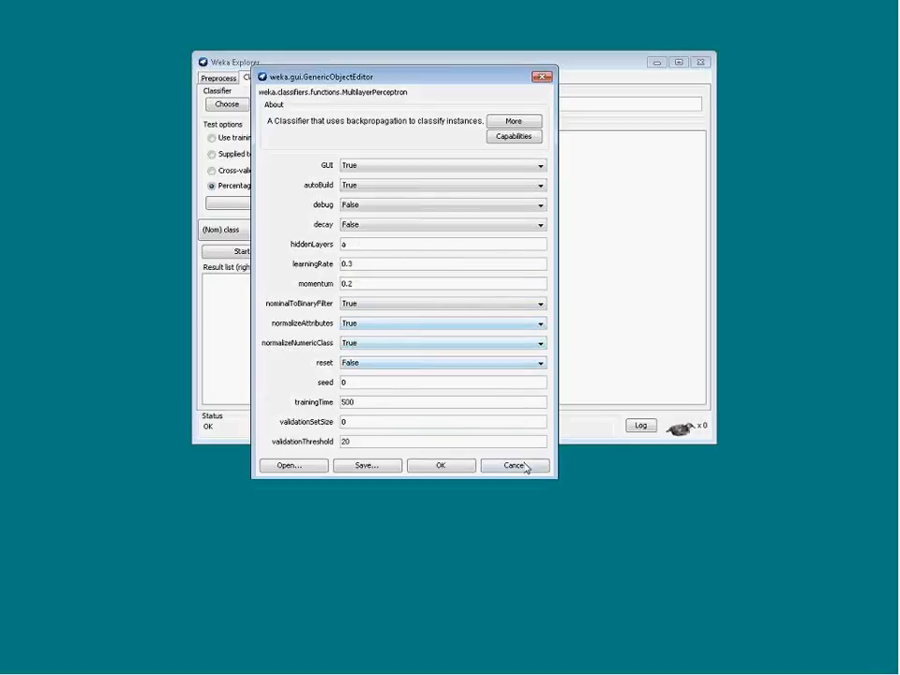
pyautogui.click(441, 469)
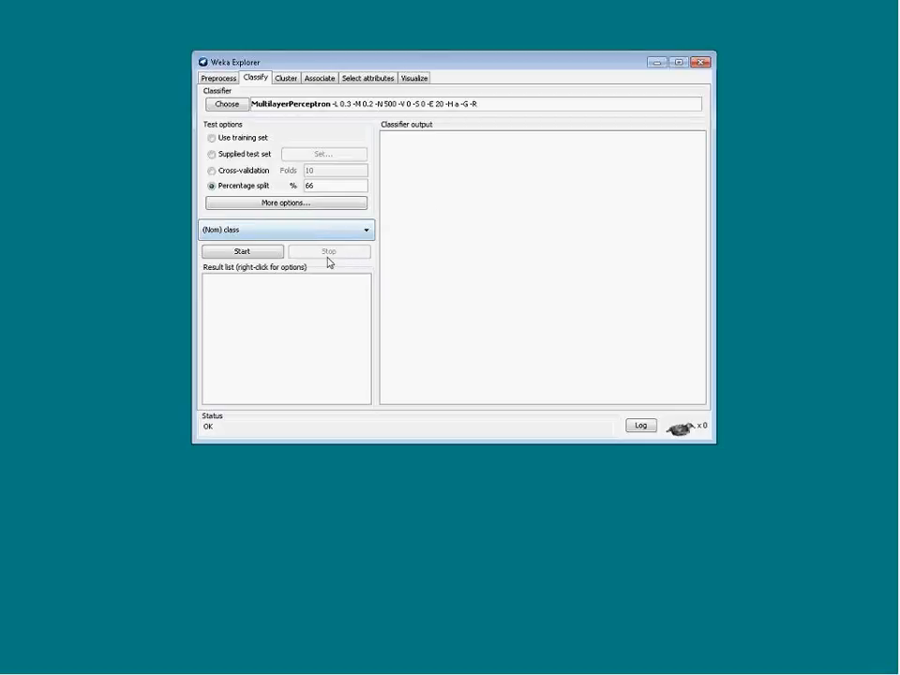
pyautogui.click(231, 255)
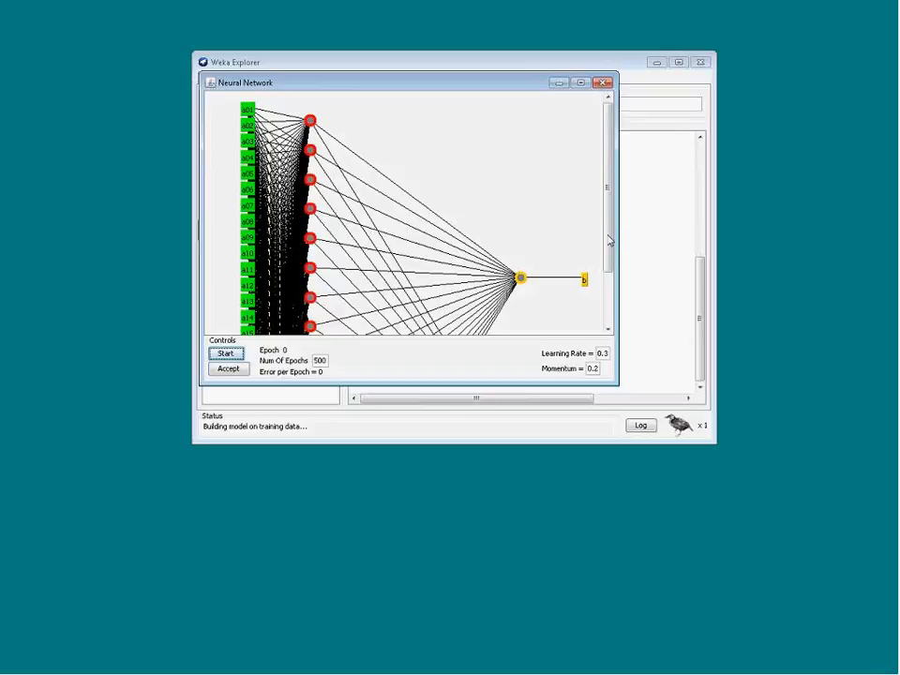
# Maximize the Neural Network window and start training the network
pyautogui.moveTo(610, 242); pyautogui.dragTo(608, 278)
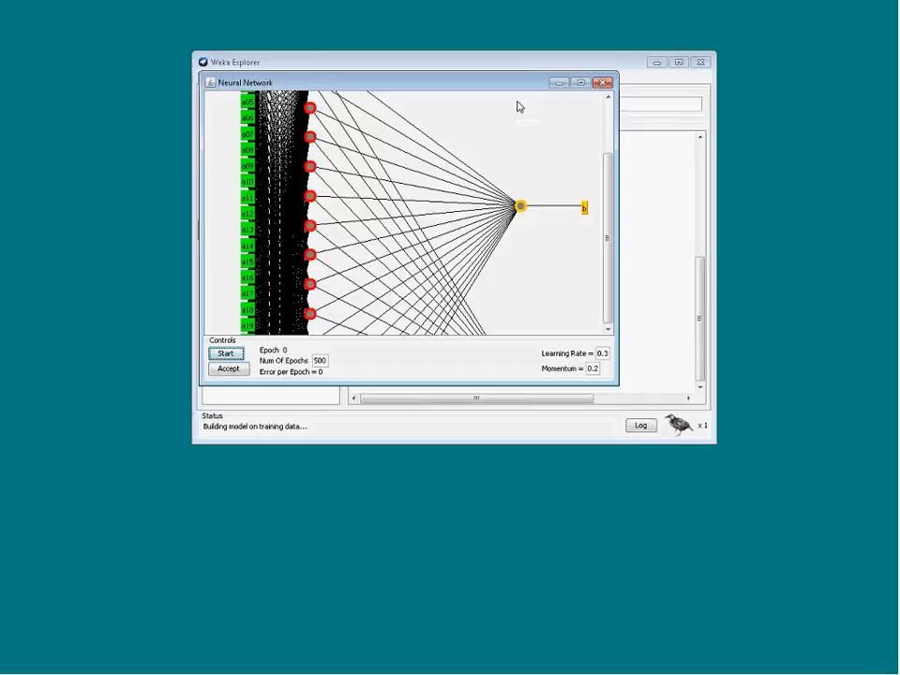
pyautogui.click(581, 83)
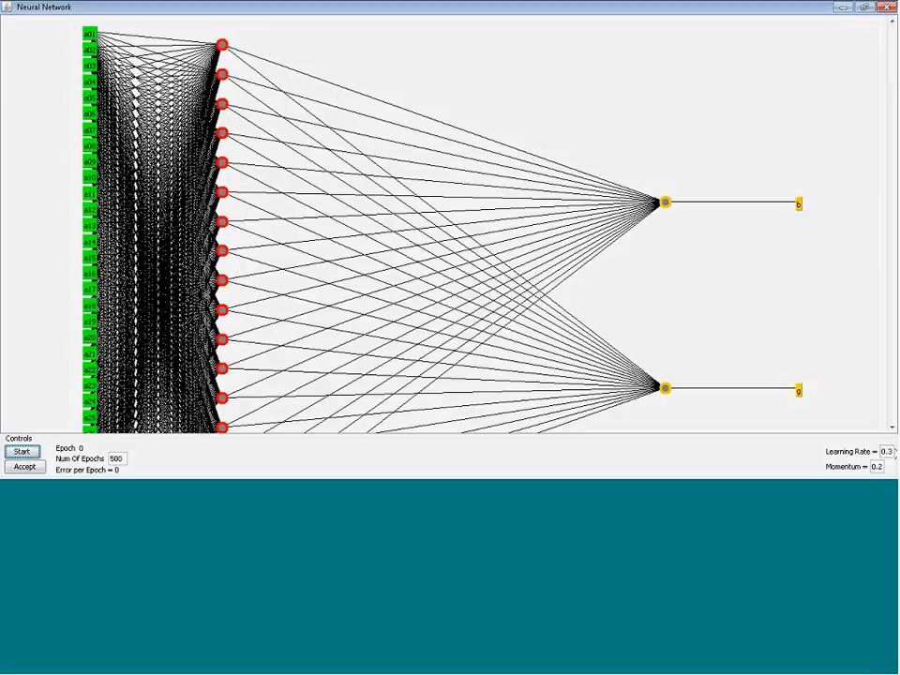
pyautogui.click(883, 467)
pyautogui.click(23, 453)
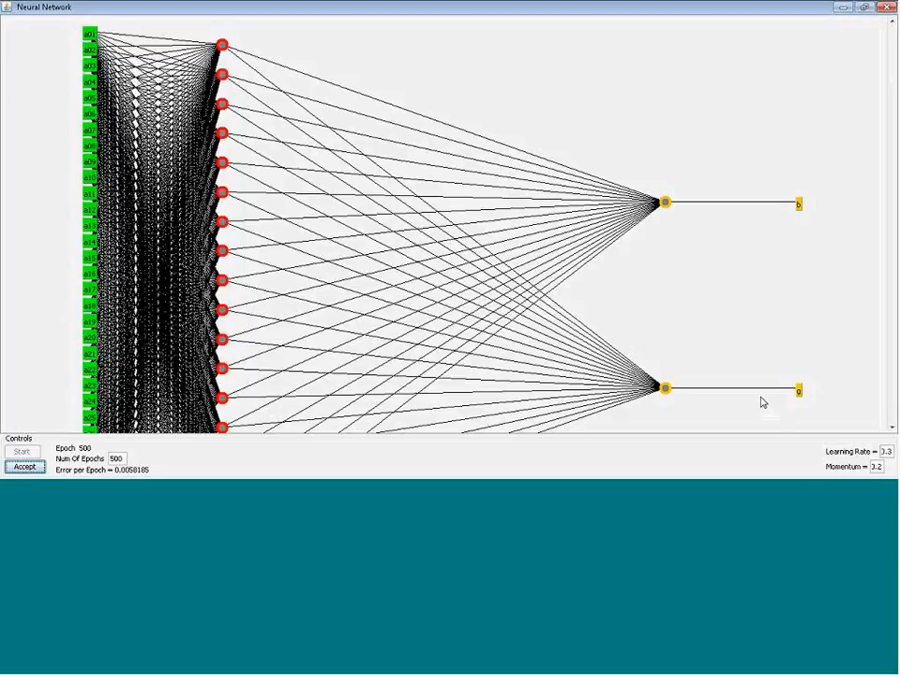
# Accept the trained network to finish the first training run
pyautogui.doubleClick(882, 466)
pyautogui.click(25, 467)
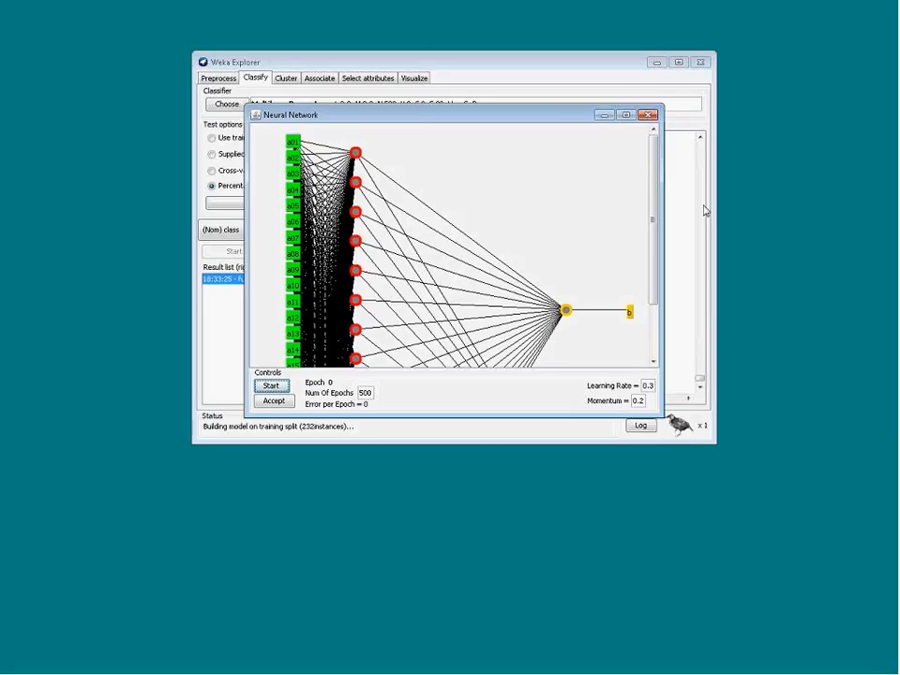
# Set the number of epochs to 700, train the split-data network, and accept it
pyautogui.moveTo(652, 233); pyautogui.dragTo(660, 353)
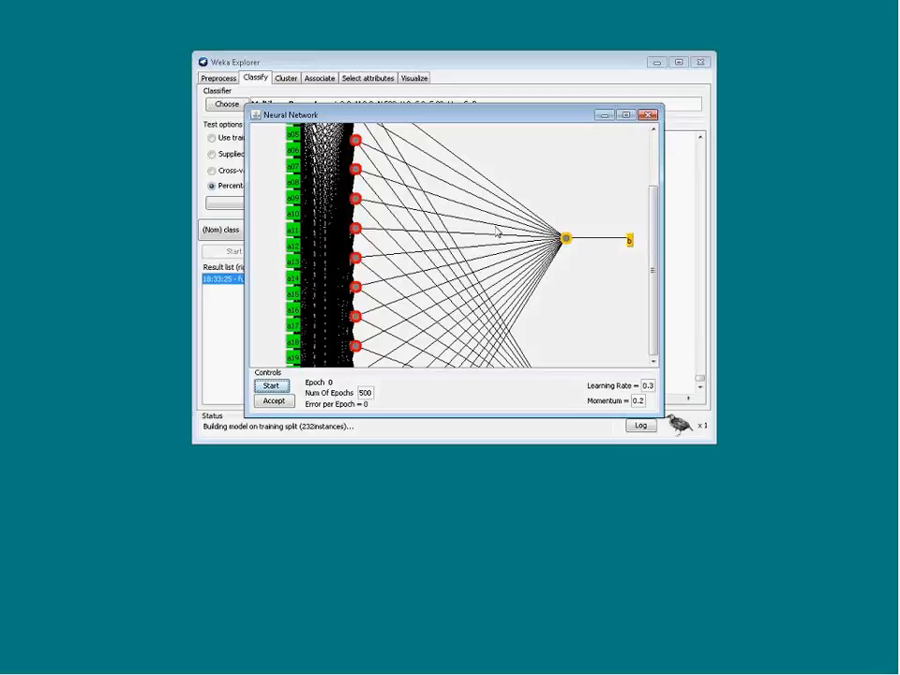
pyautogui.click(627, 116)
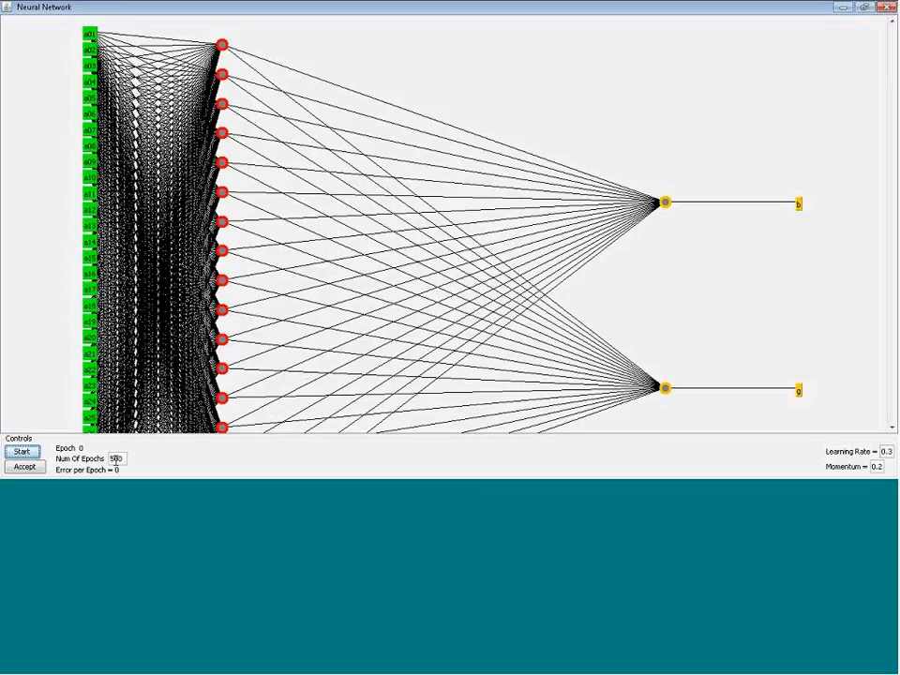
pyautogui.click(113, 459)
pyautogui.click(20, 452)
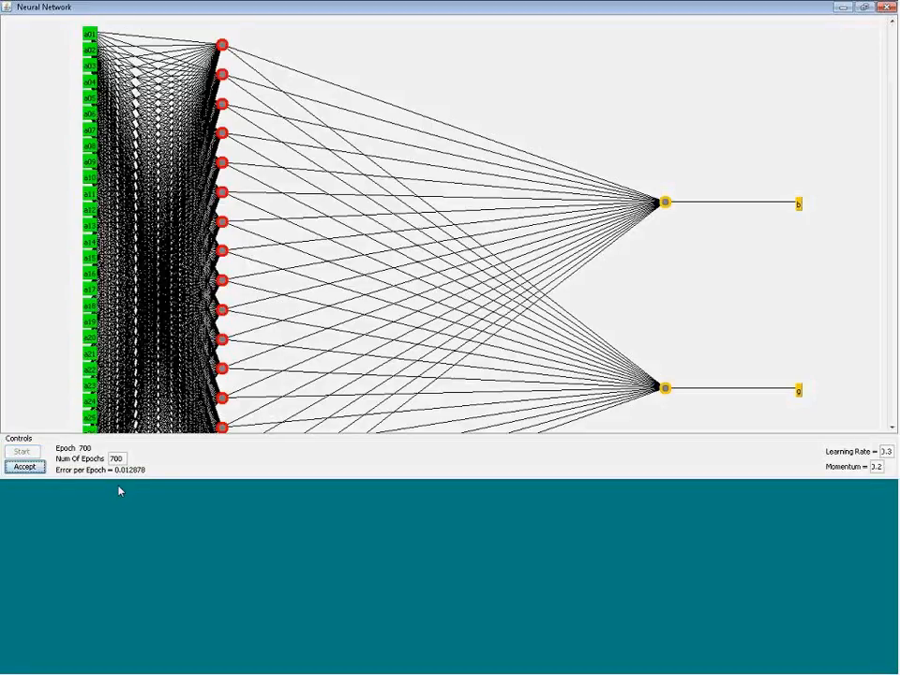
pyautogui.click(23, 469)
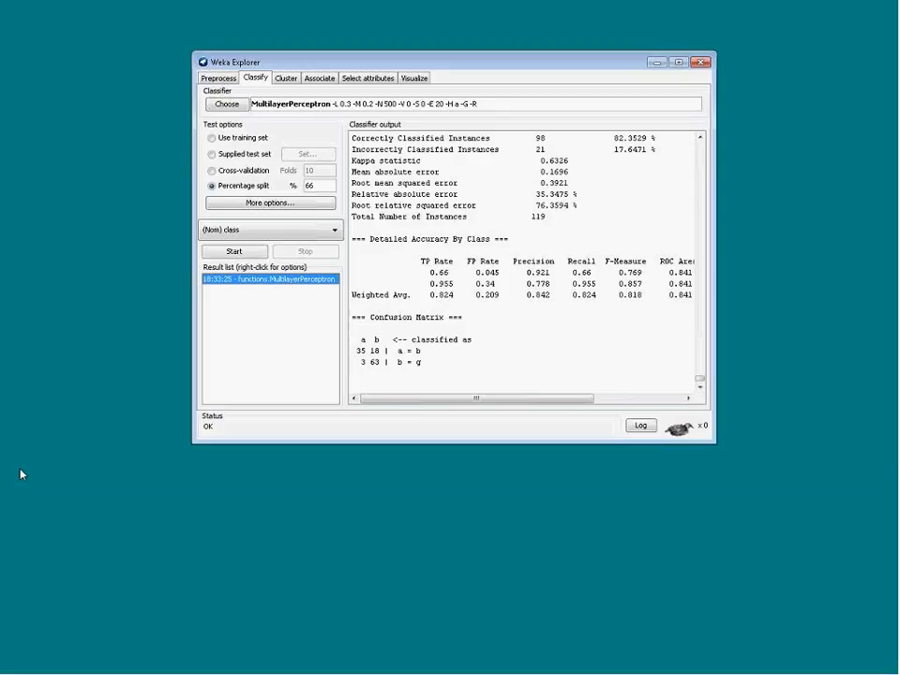
# Review the run information and the classifier model weights in the classifier output
pyautogui.click(680, 63)
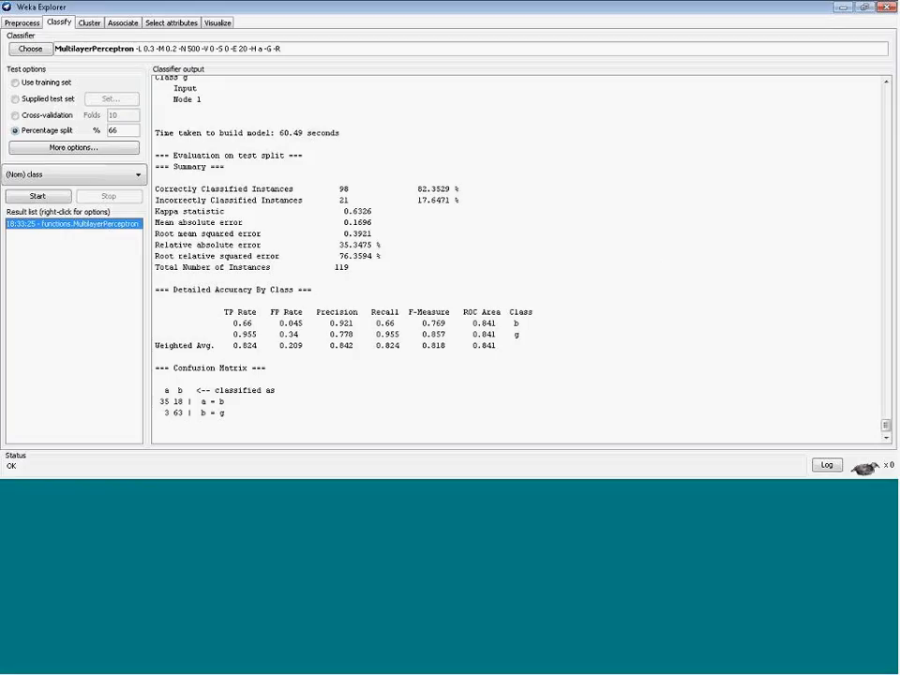
pyautogui.moveTo(887, 425); pyautogui.dragTo(885, 86)
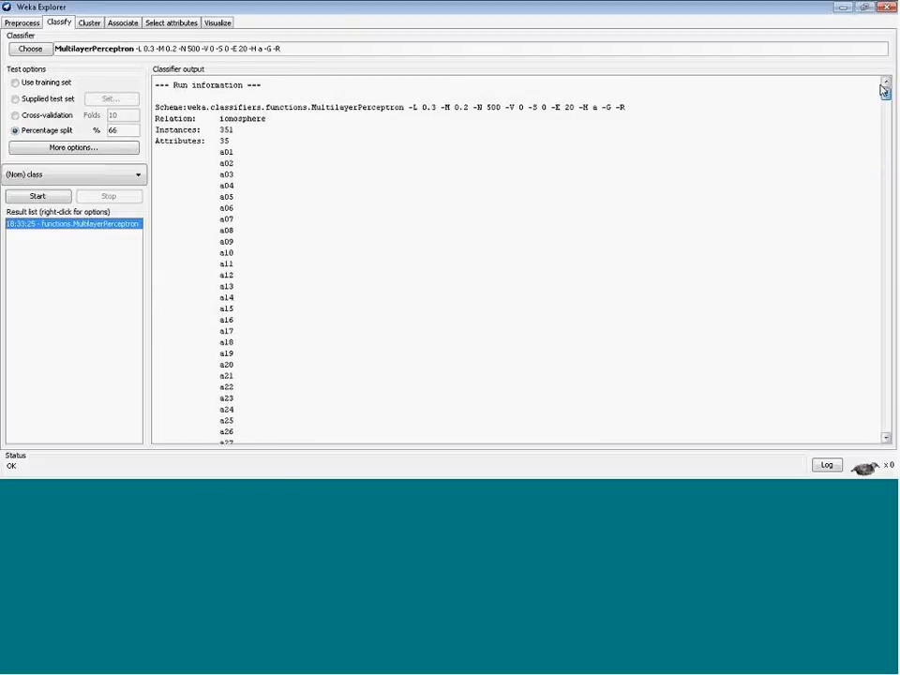
pyautogui.moveTo(224, 116); pyautogui.dragTo(227, 118)
pyautogui.doubleClick(227, 119)
pyautogui.doubleClick(225, 131)
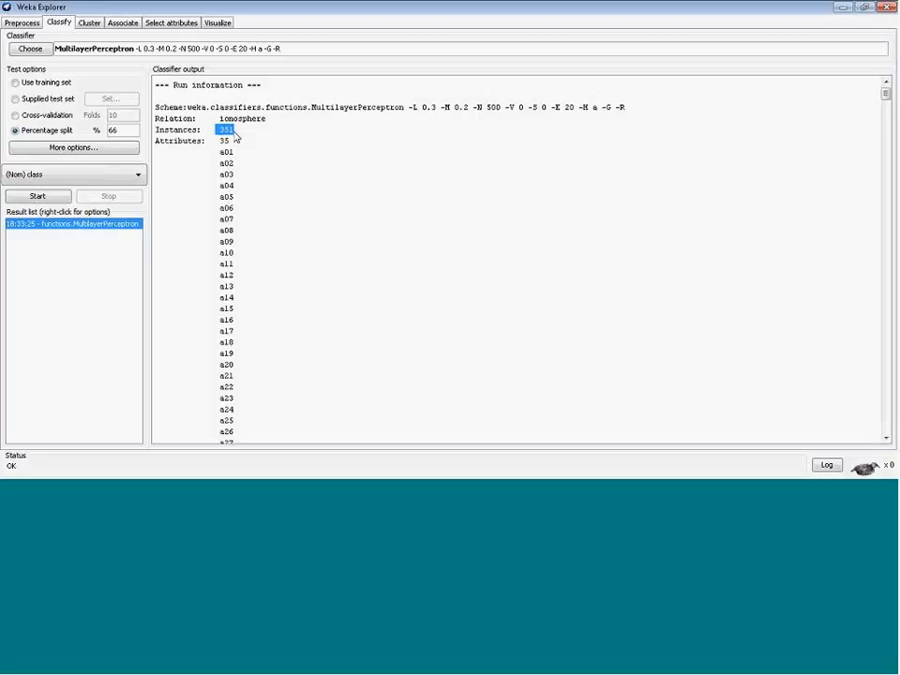
pyautogui.click(223, 148)
pyautogui.moveTo(892, 94); pyautogui.dragTo(892, 111)
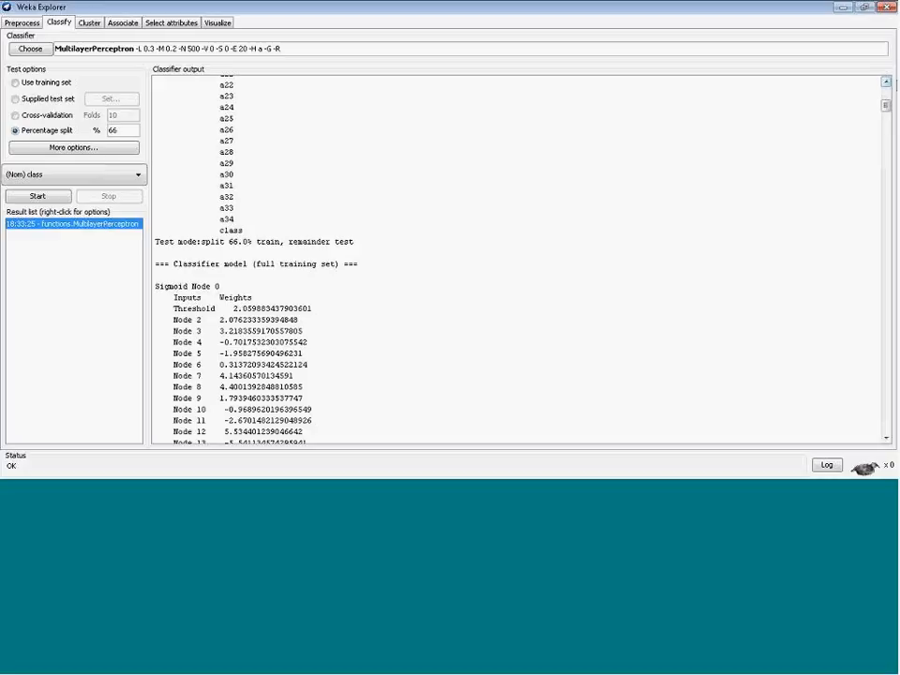
pyautogui.moveTo(885, 106); pyautogui.dragTo(896, 427)
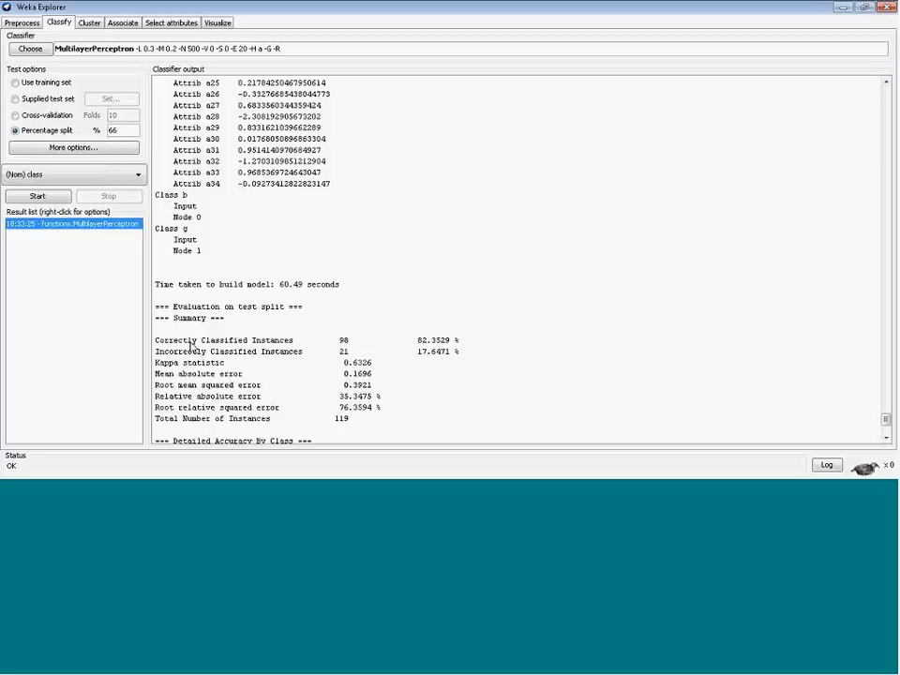
# Examine the correctly and incorrectly classified percentages and the error statistics in the evaluation summary
pyautogui.moveTo(419, 341); pyautogui.dragTo(460, 341)
pyautogui.click(420, 342)
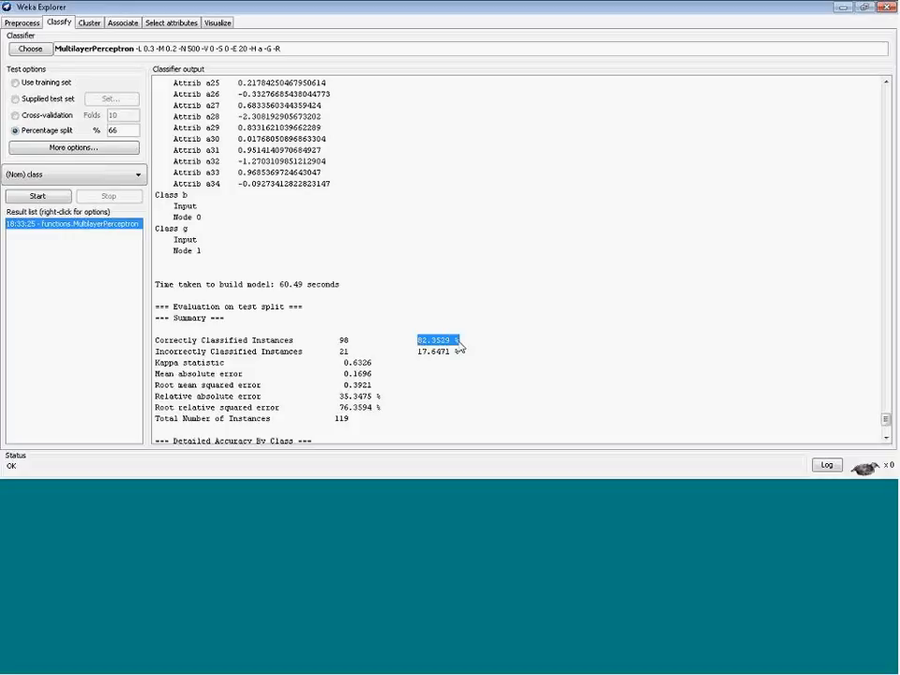
pyautogui.click(437, 358)
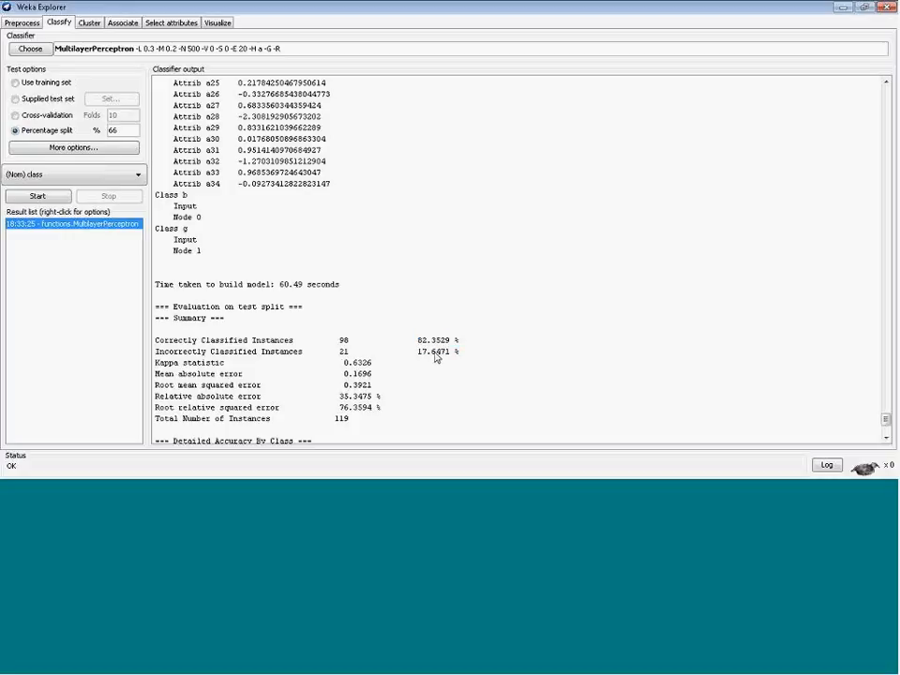
pyautogui.moveTo(343, 363); pyautogui.dragTo(360, 391)
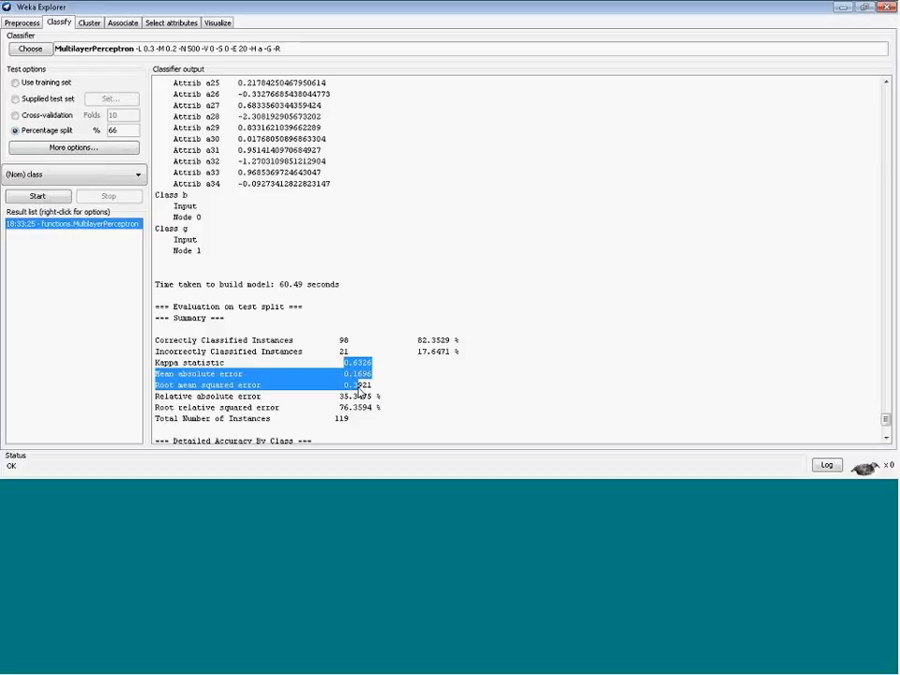
pyautogui.click(249, 390)
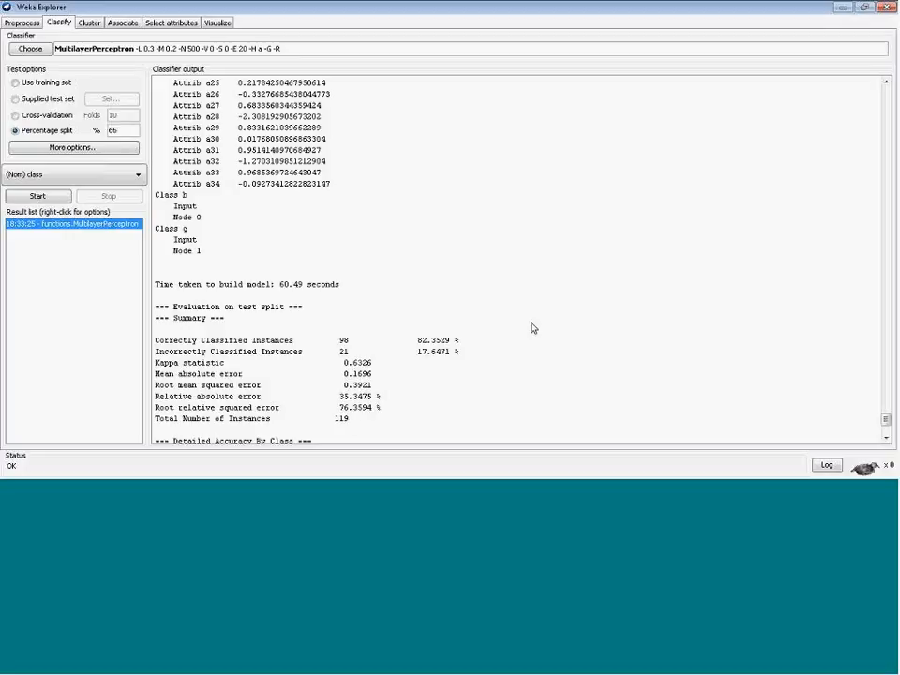
pyautogui.moveTo(887, 416); pyautogui.dragTo(892, 429)
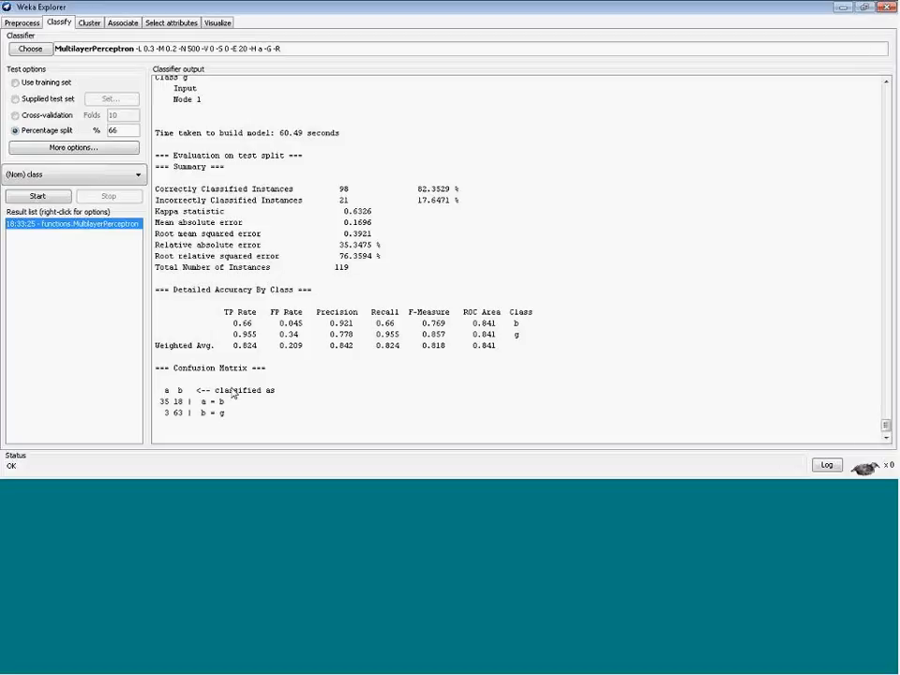
# Examine the confusion matrix and the per-class ROC area values
pyautogui.moveTo(185, 390); pyautogui.dragTo(164, 397)
pyautogui.click(169, 398)
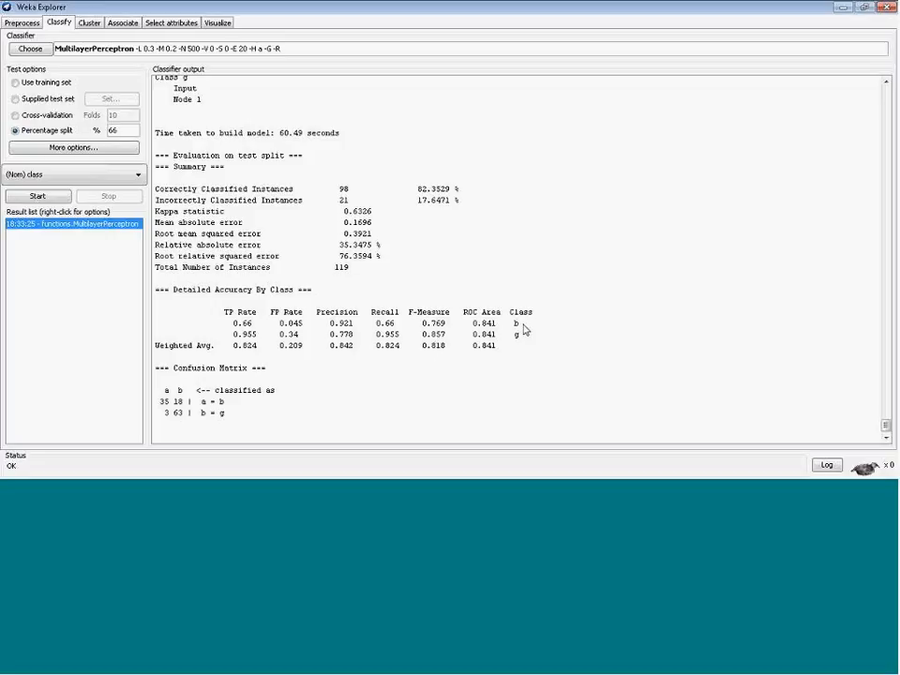
pyautogui.moveTo(489, 323); pyautogui.dragTo(490, 336)
pyautogui.click(475, 325)
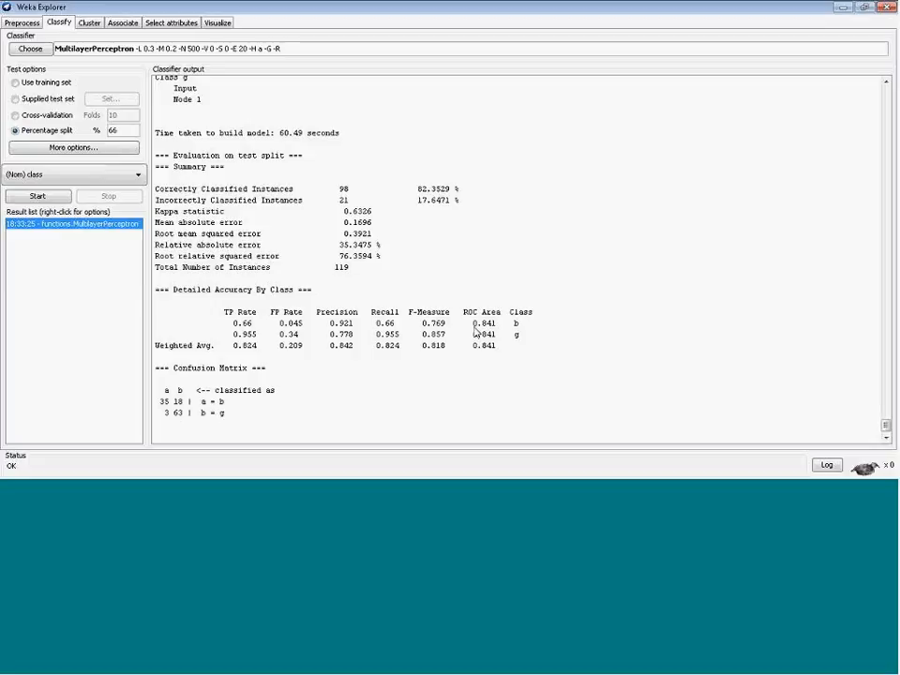
pyautogui.moveTo(474, 324); pyautogui.dragTo(493, 326)
pyautogui.click(483, 326)
# Visualize the classifier errors for the MultilayerPerceptron result and close the plot
pyautogui.rightClick(59, 228)
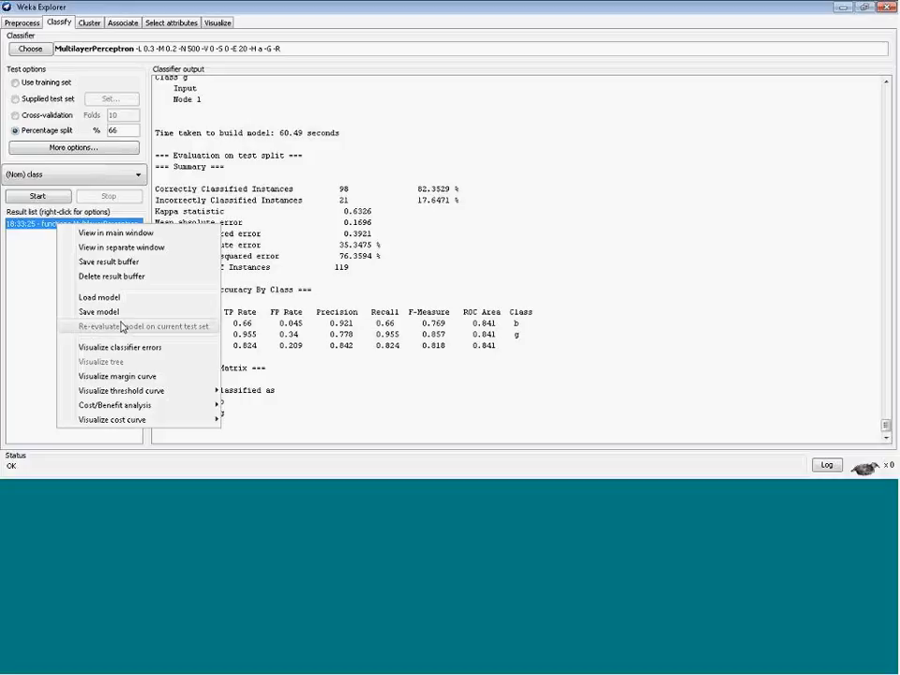
pyautogui.click(131, 350)
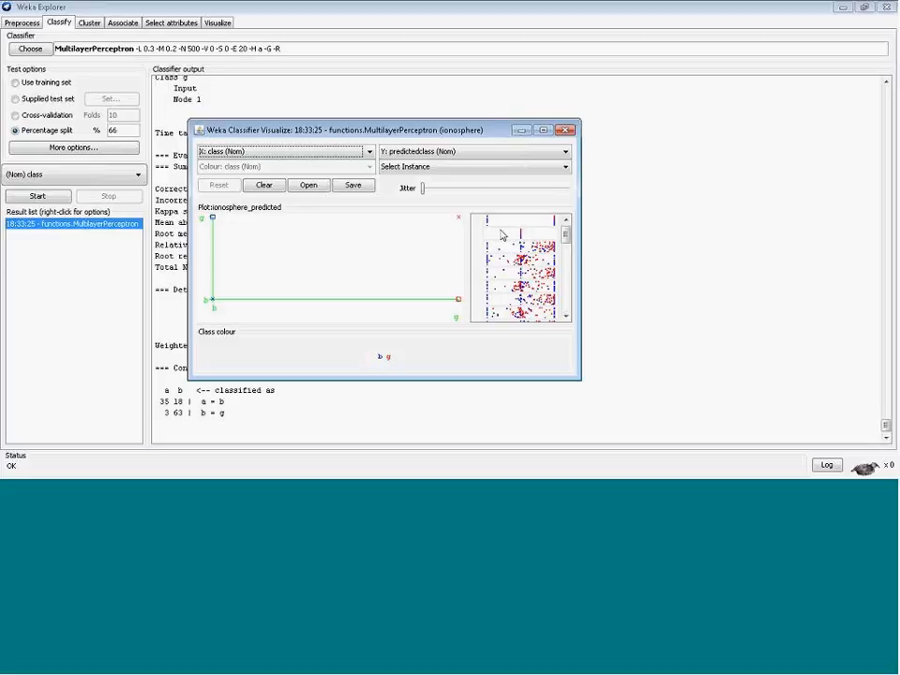
pyautogui.click(567, 130)
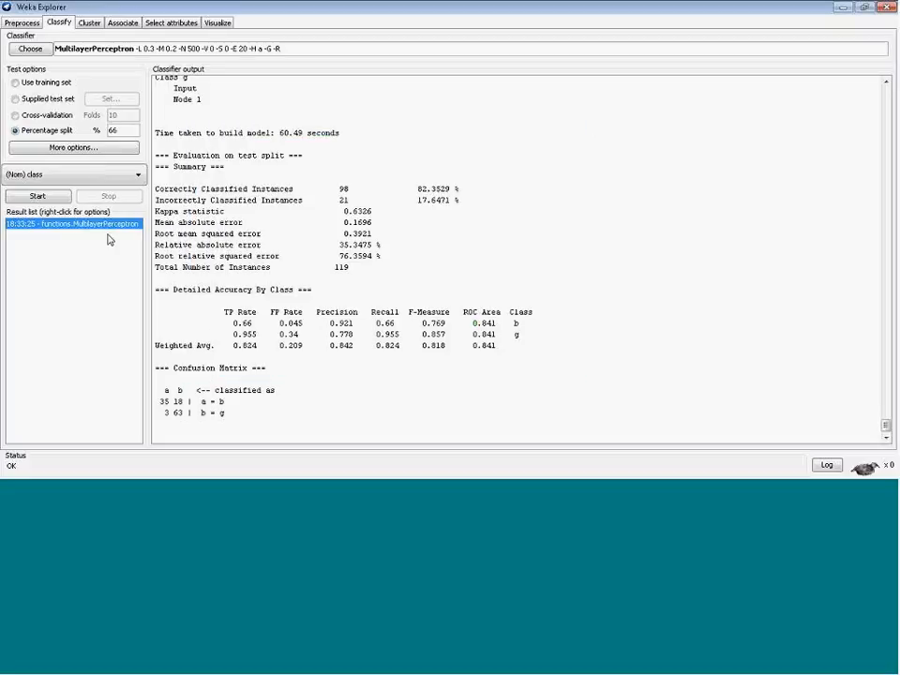
# Visualize the threshold curve for class b and close the plot
pyautogui.rightClick(68, 230)
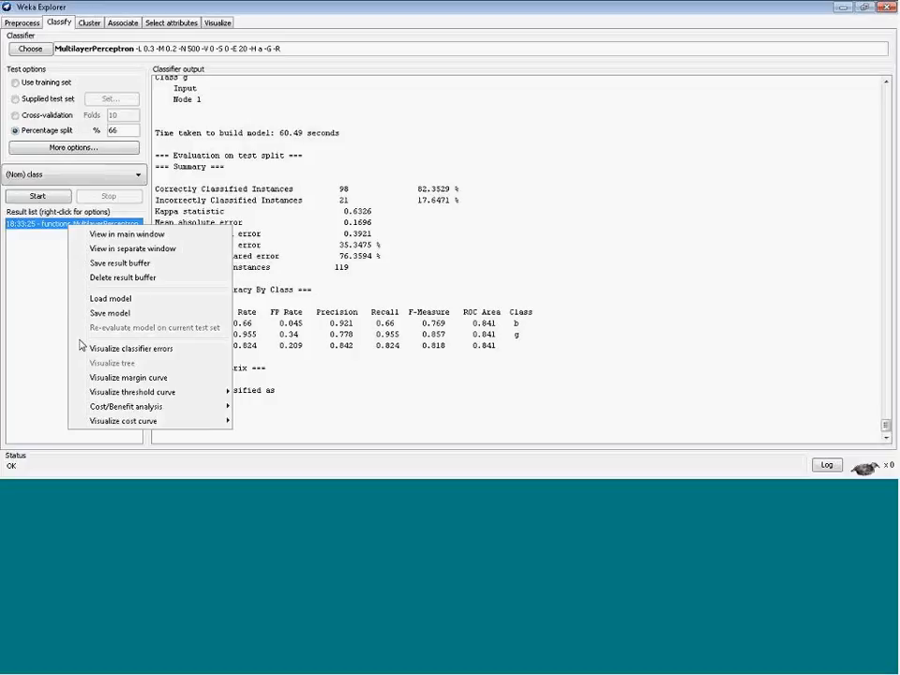
pyautogui.moveTo(157, 395)
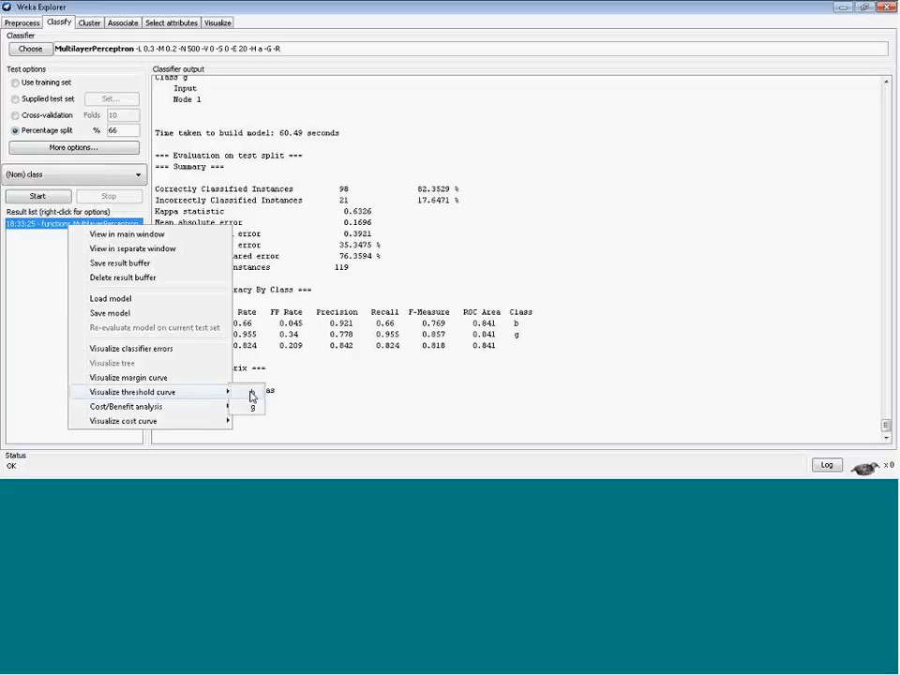
pyautogui.click(252, 396)
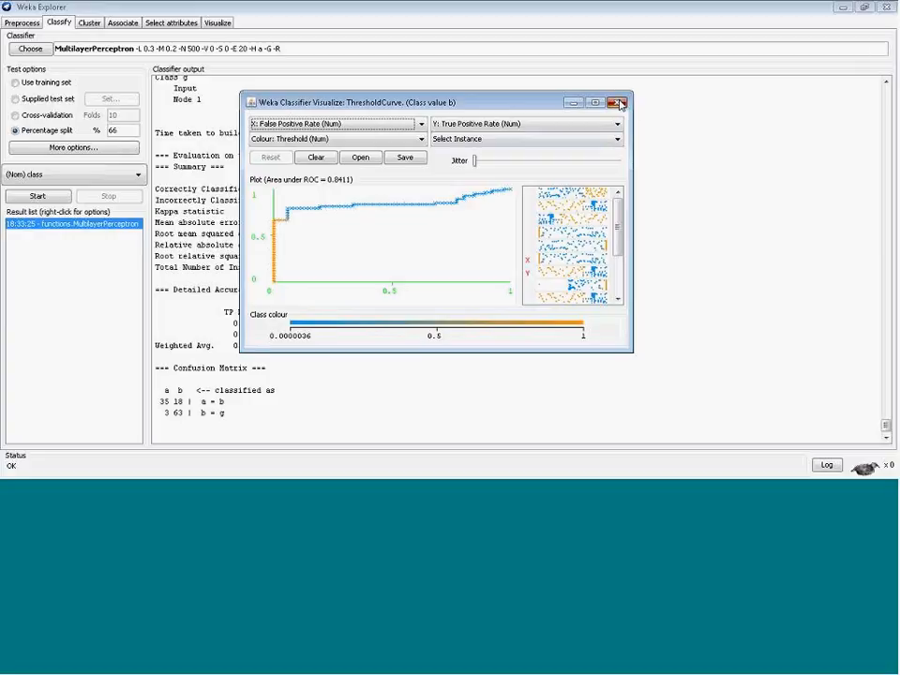
pyautogui.click(618, 103)
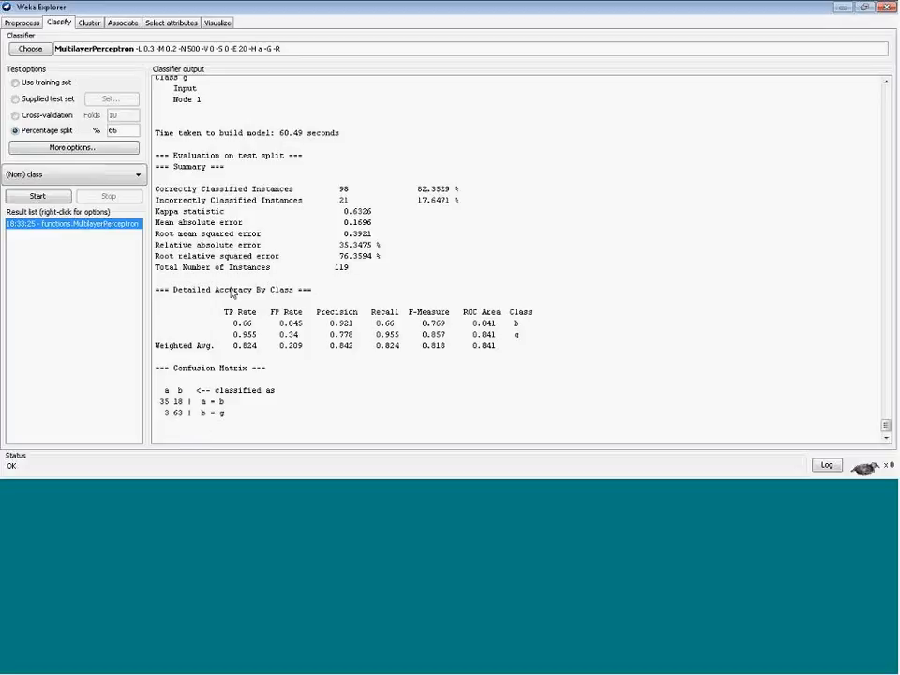
# Open the classifier evaluation options and close them without changes
pyautogui.moveTo(217, 290); pyautogui.dragTo(223, 414)
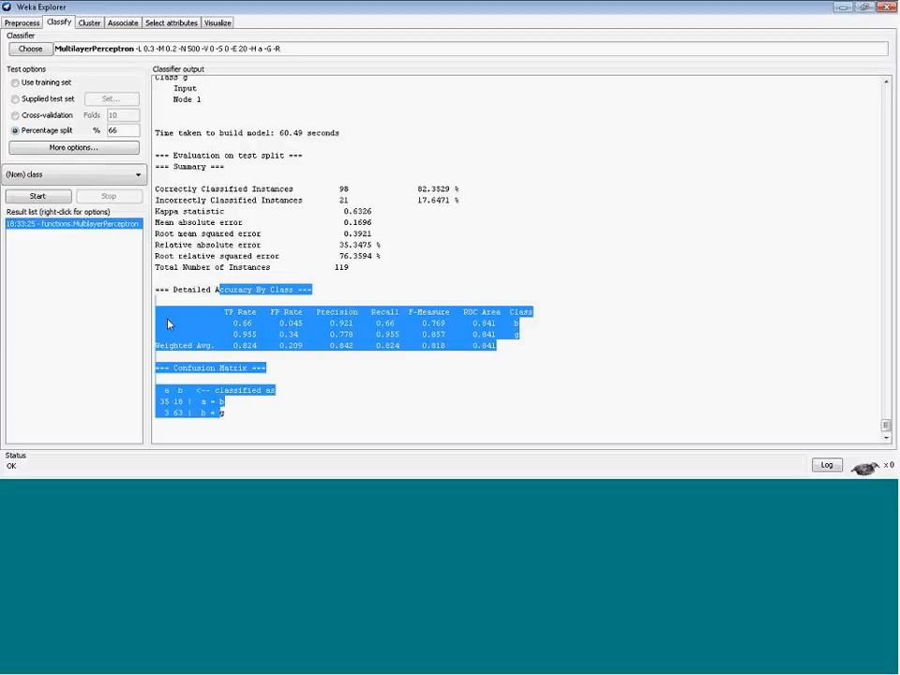
pyautogui.click(70, 148)
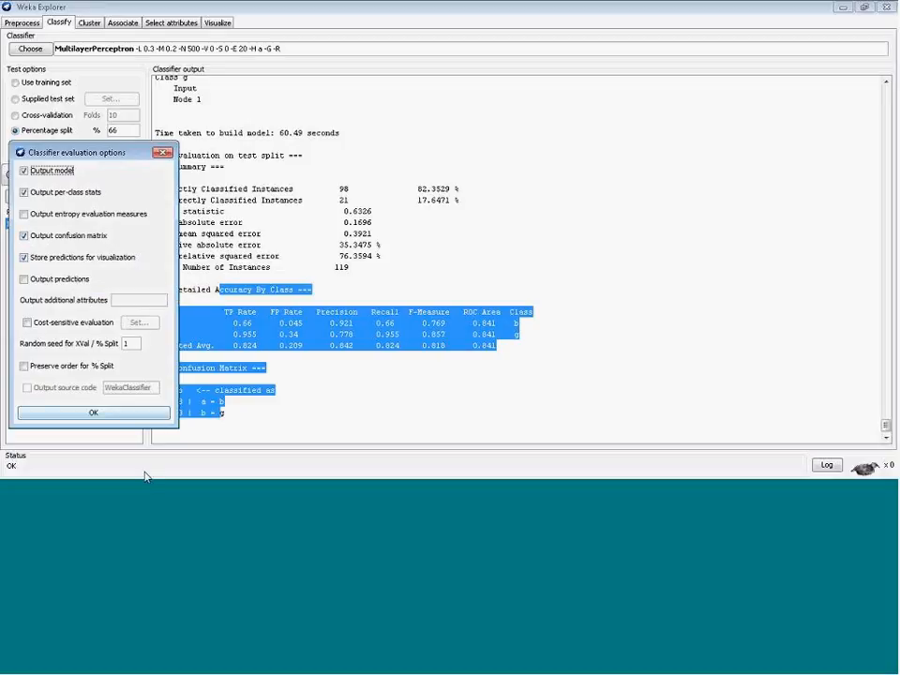
pyautogui.click(93, 412)
# Highlight the detailed accuracy by class and confusion matrix sections to examine them
pyautogui.click(338, 302)
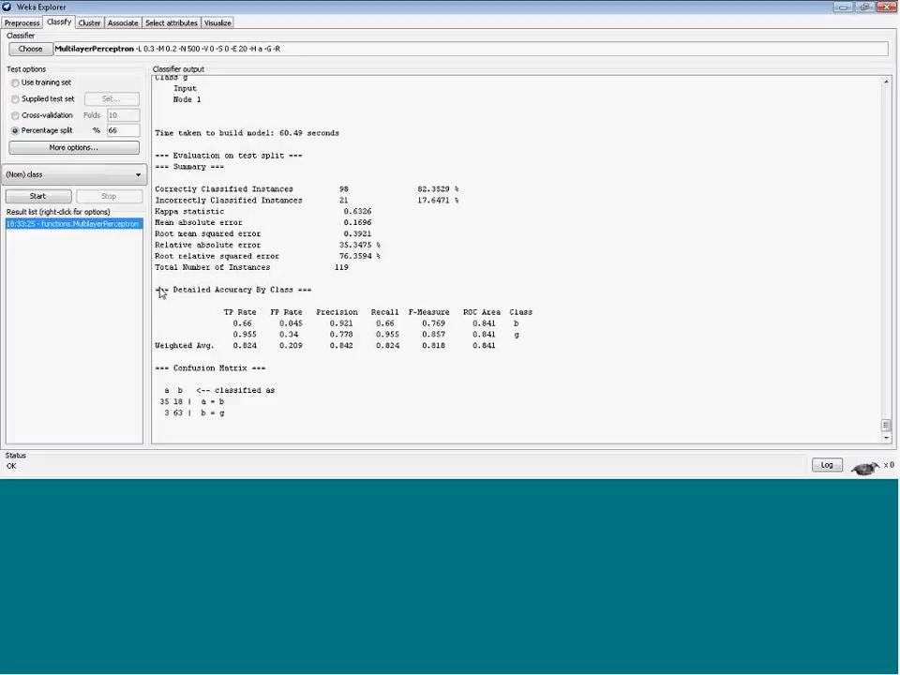
pyautogui.moveTo(158, 291); pyautogui.dragTo(234, 413)
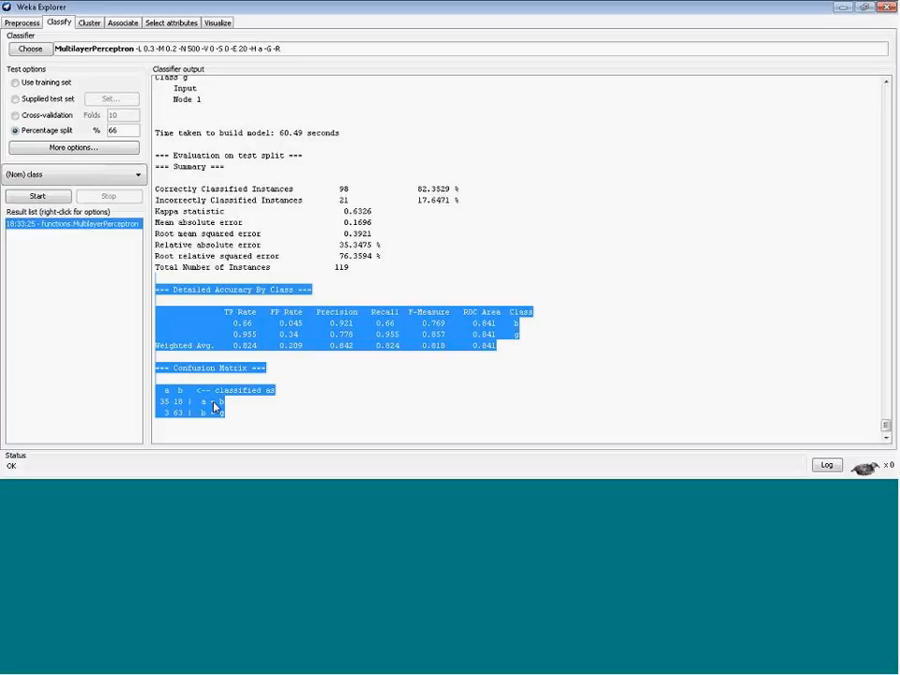
pyautogui.click(212, 309)
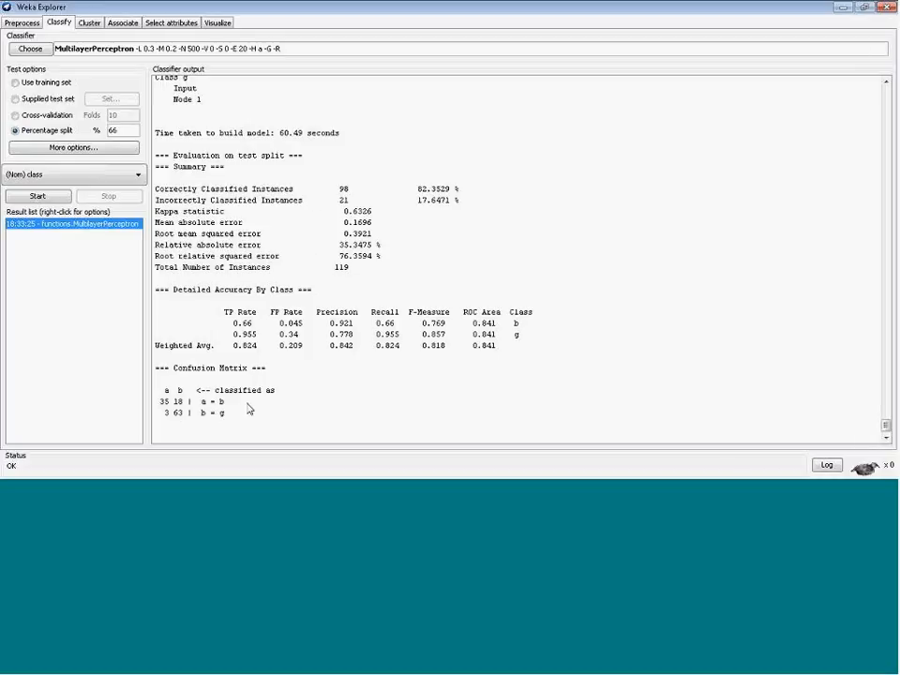
pyautogui.moveTo(150, 290); pyautogui.dragTo(230, 441)
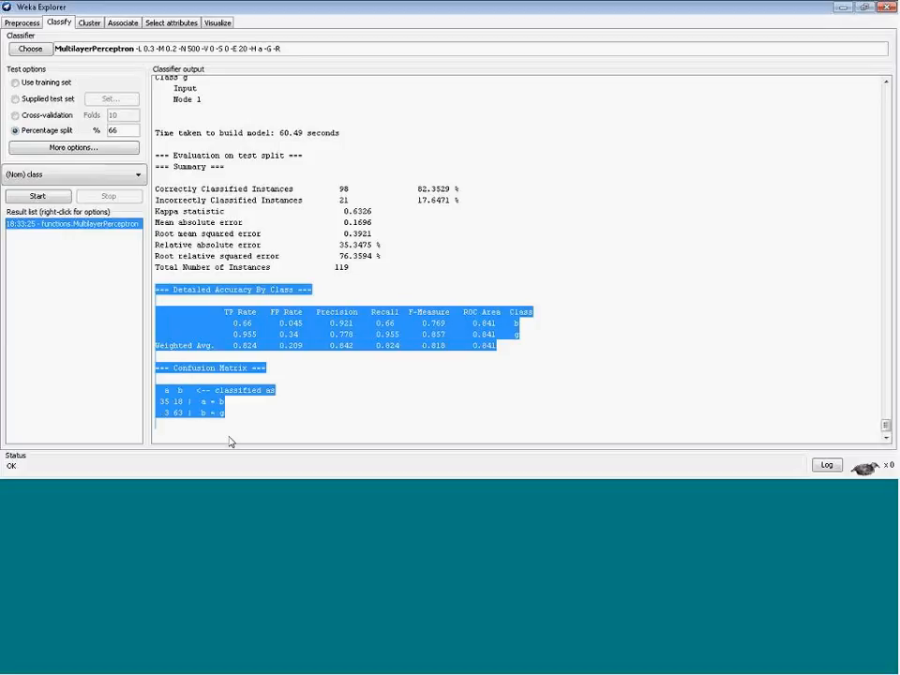
pyautogui.click(229, 245)
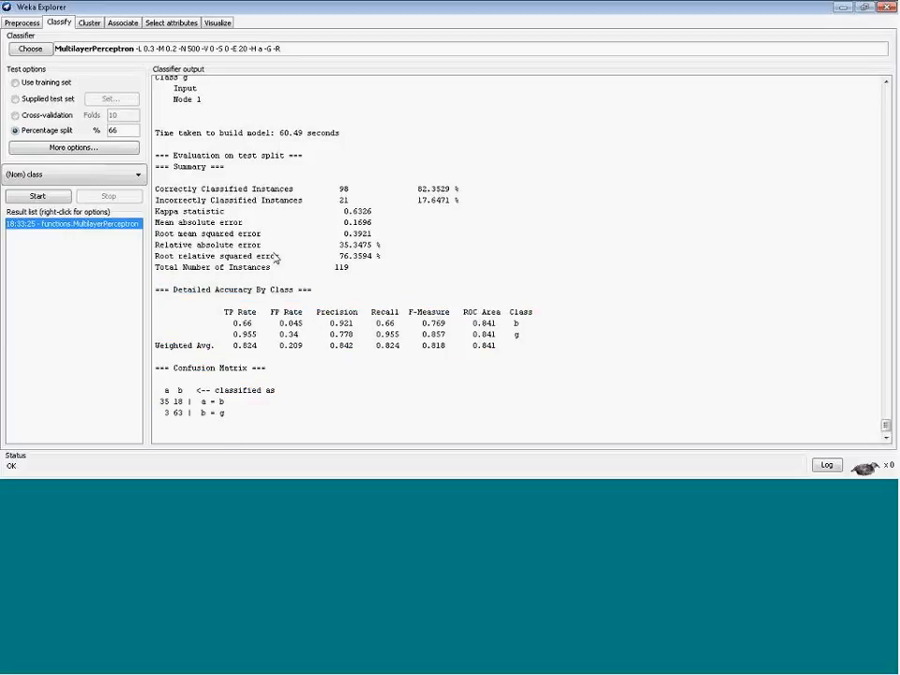
pyautogui.moveTo(152, 290); pyautogui.dragTo(229, 422)
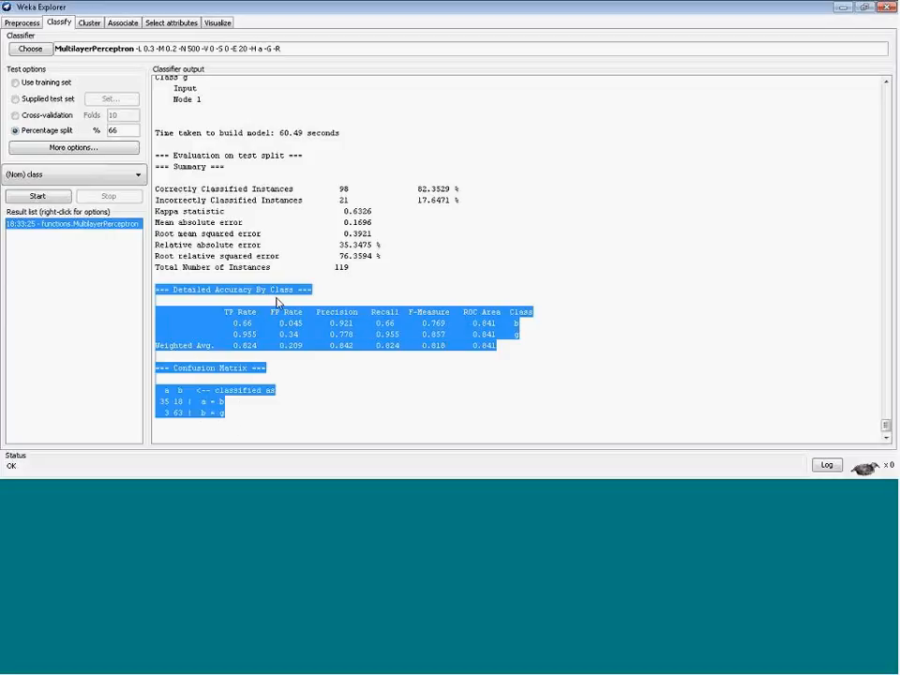
pyautogui.click(265, 253)
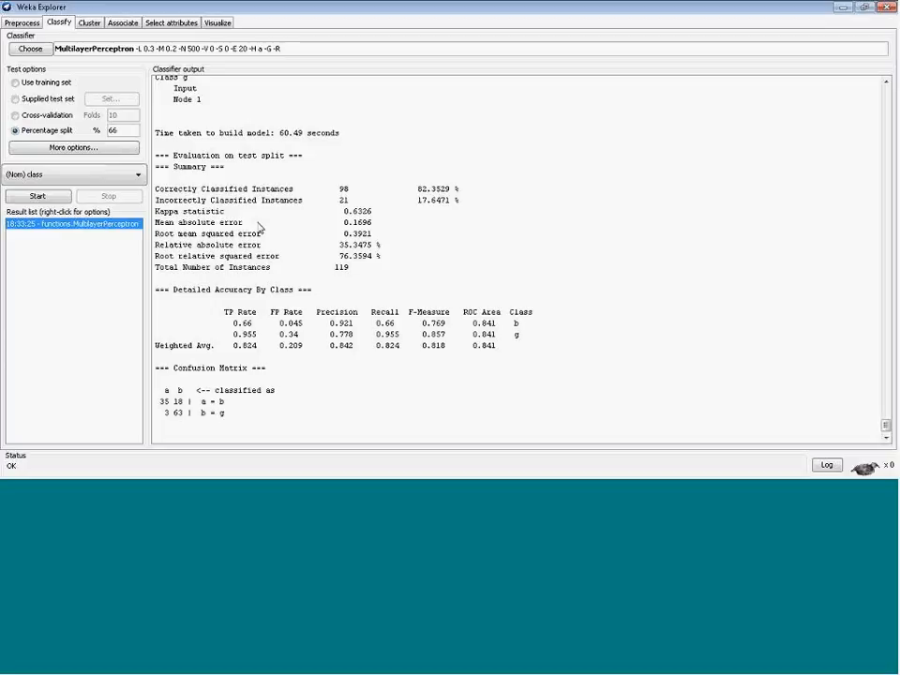
pyautogui.moveTo(156, 137); pyautogui.dragTo(201, 291)
pyautogui.click(302, 305)
# Run attribute selection with CfsSubsetEval and BestFirst on the full training set
pyautogui.click(169, 24)
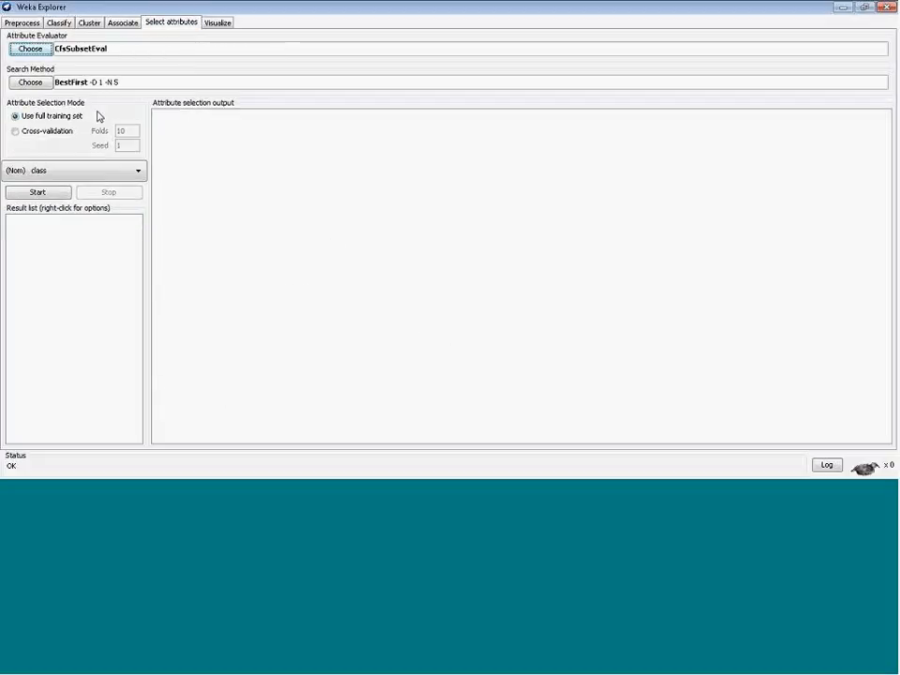
pyautogui.click(38, 194)
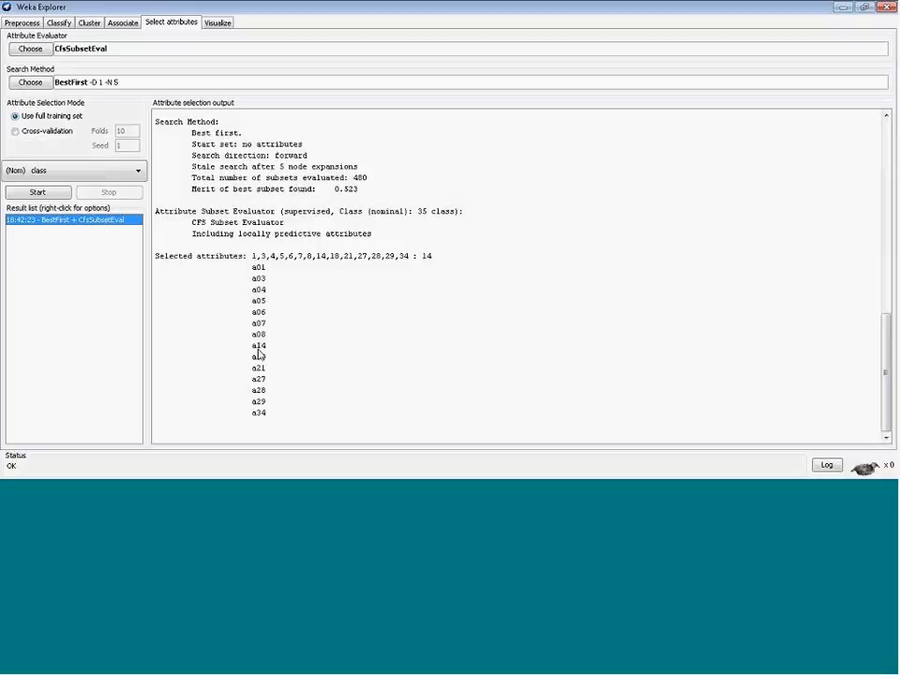
# Highlight the list of selected attributes in the attribute selection output to examine them
pyautogui.moveTo(263, 413); pyautogui.dragTo(259, 284)
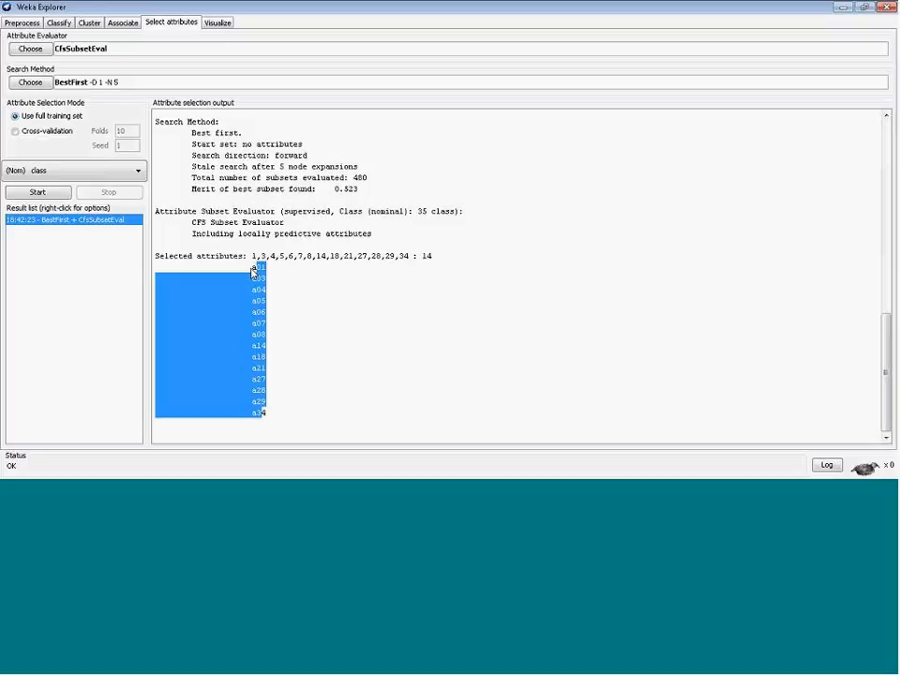
pyautogui.click(255, 276)
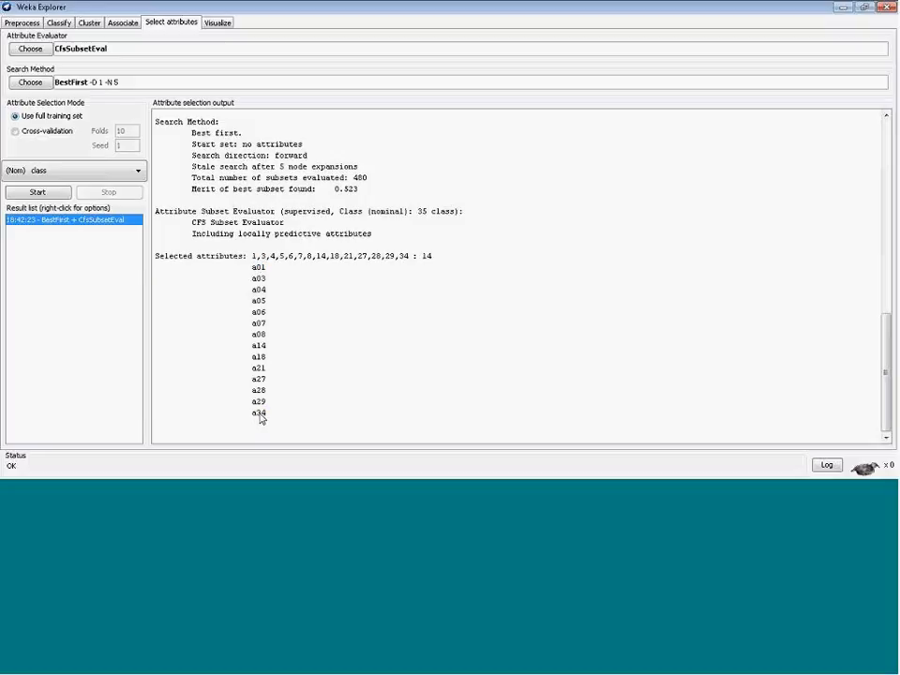
pyautogui.moveTo(262, 417); pyautogui.dragTo(257, 271)
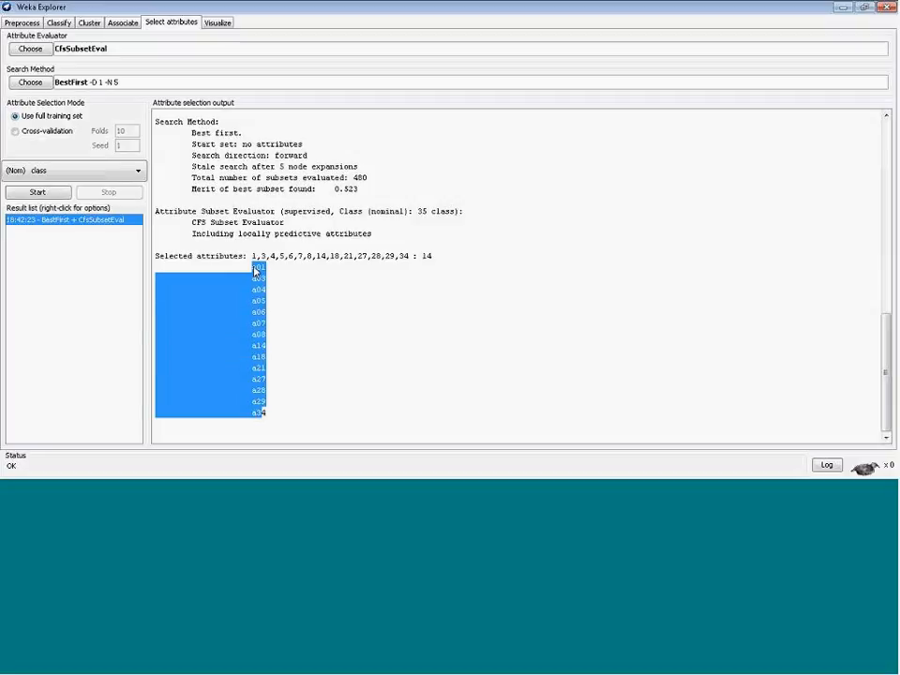
pyautogui.click(291, 328)
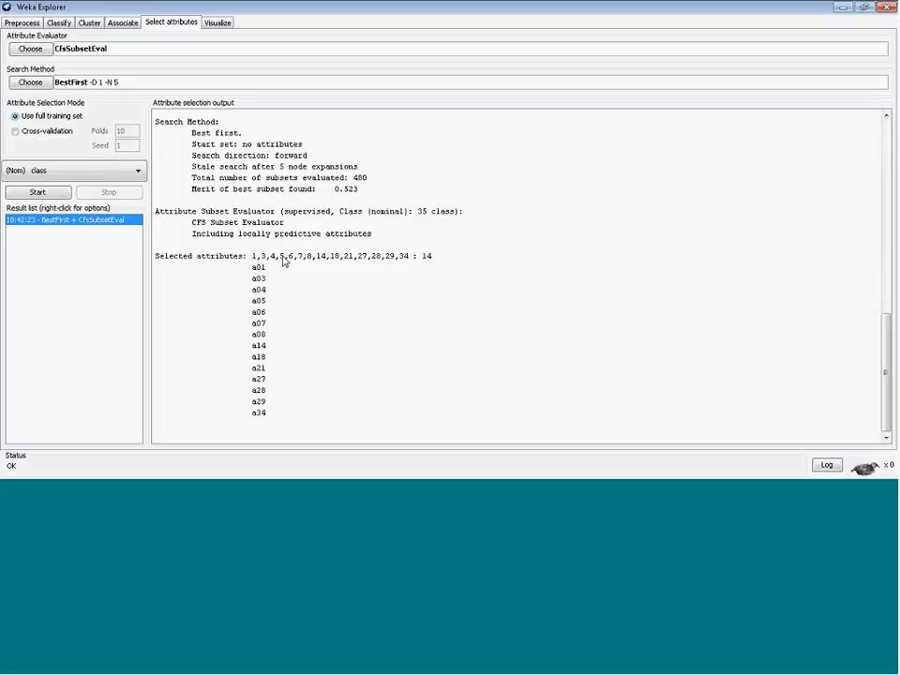
# Apply the supervised attribute AttributeSelection filter with CfsSubsetEval and BestFirst to the dataset
pyautogui.click(13, 24)
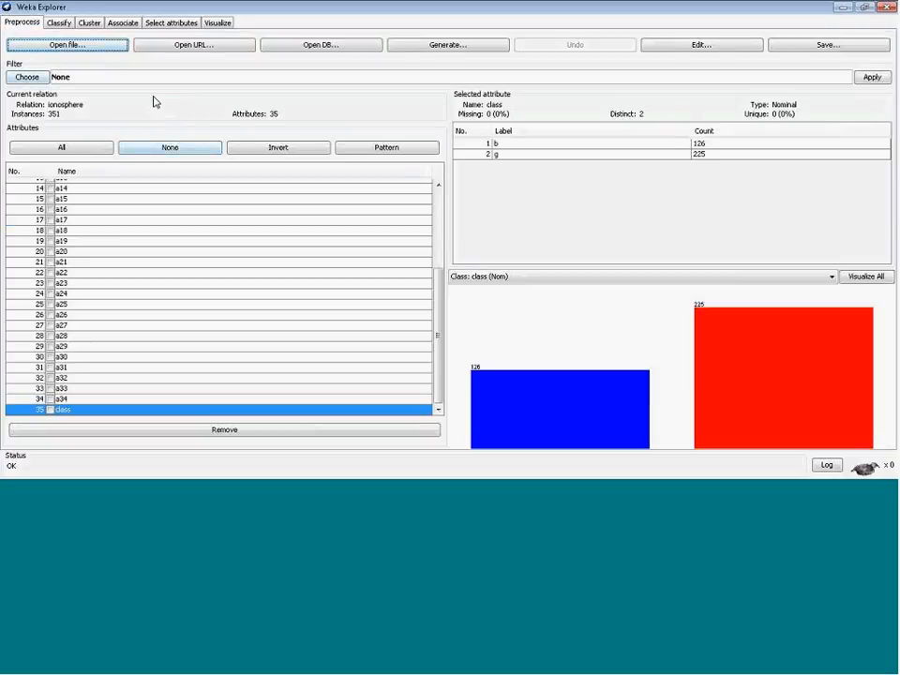
pyautogui.click(27, 76)
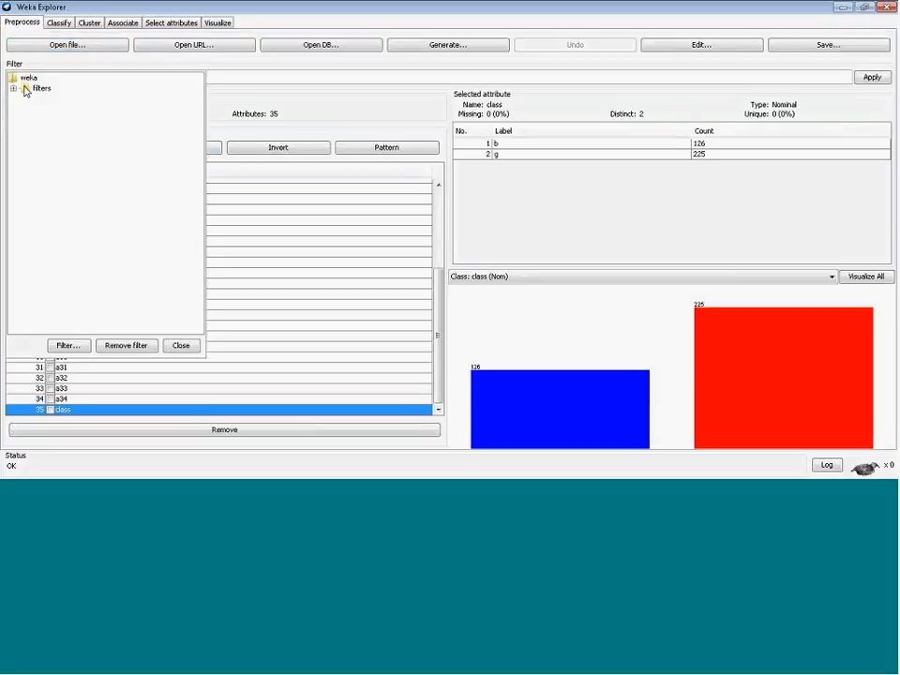
pyautogui.doubleClick(24, 88)
pyautogui.click(25, 120)
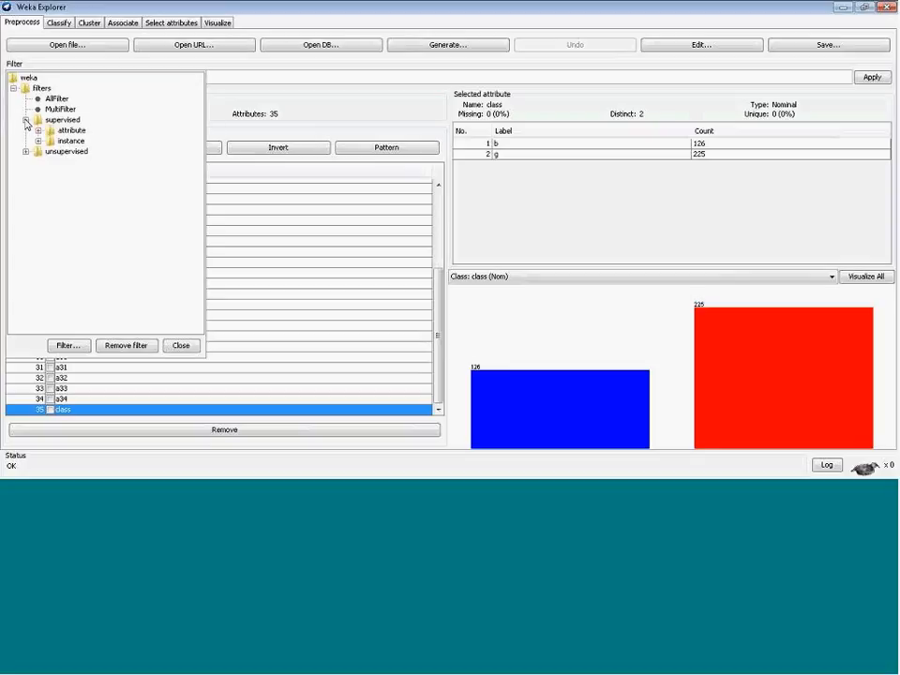
pyautogui.click(38, 132)
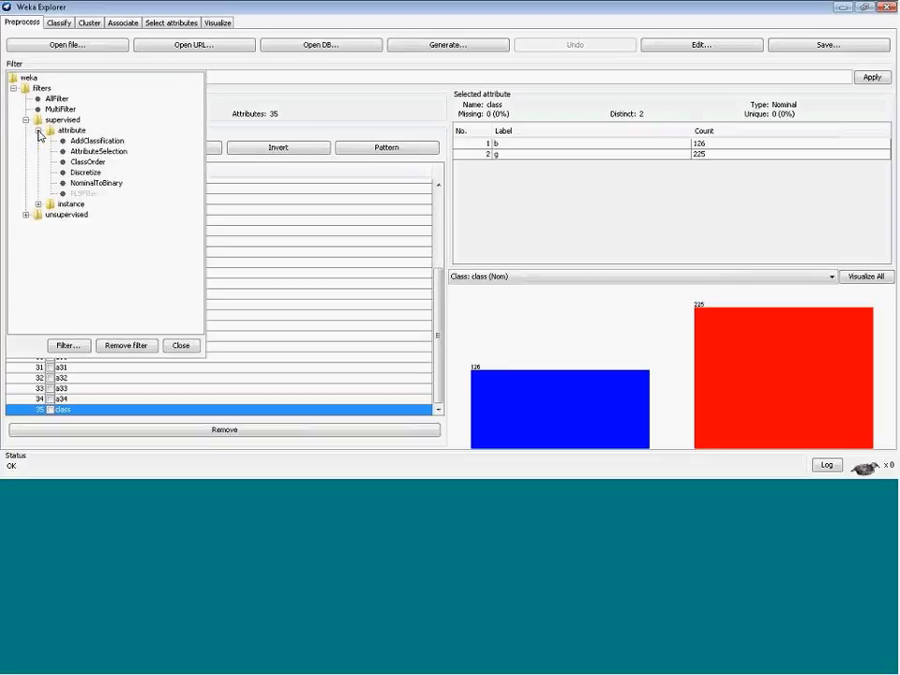
pyautogui.click(103, 151)
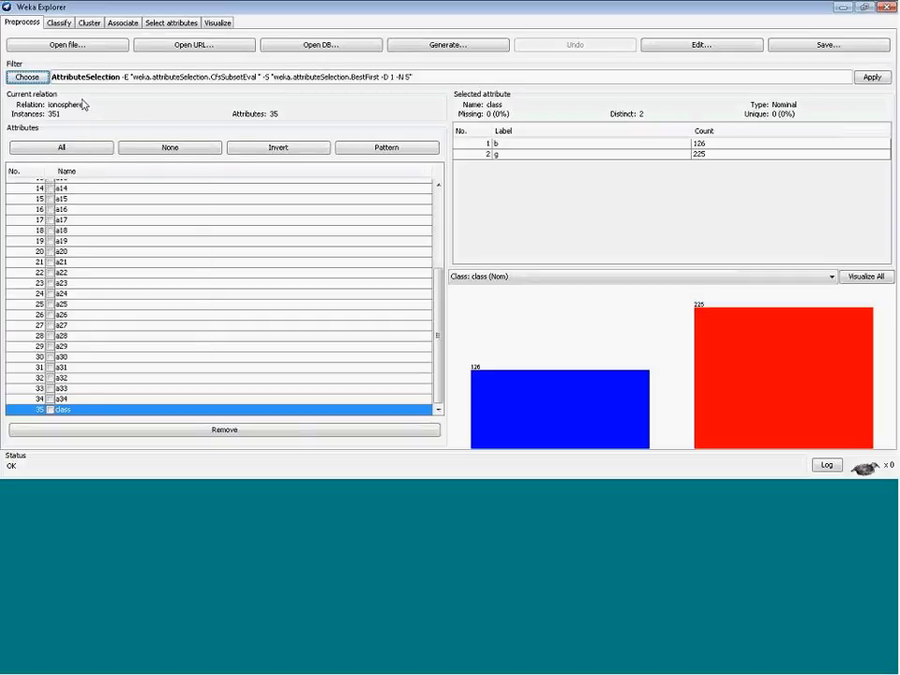
pyautogui.click(166, 78)
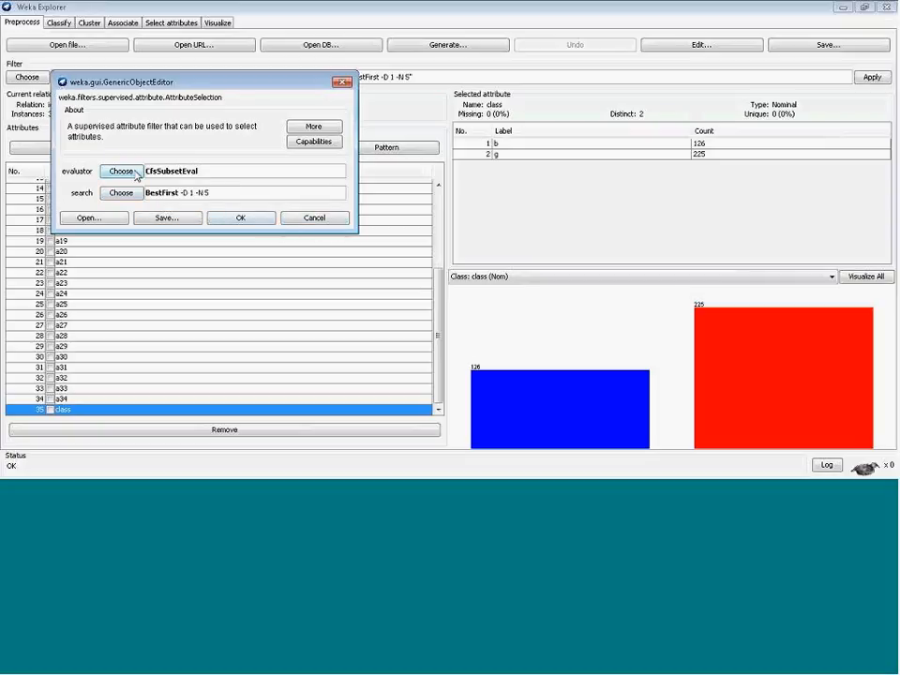
pyautogui.click(242, 220)
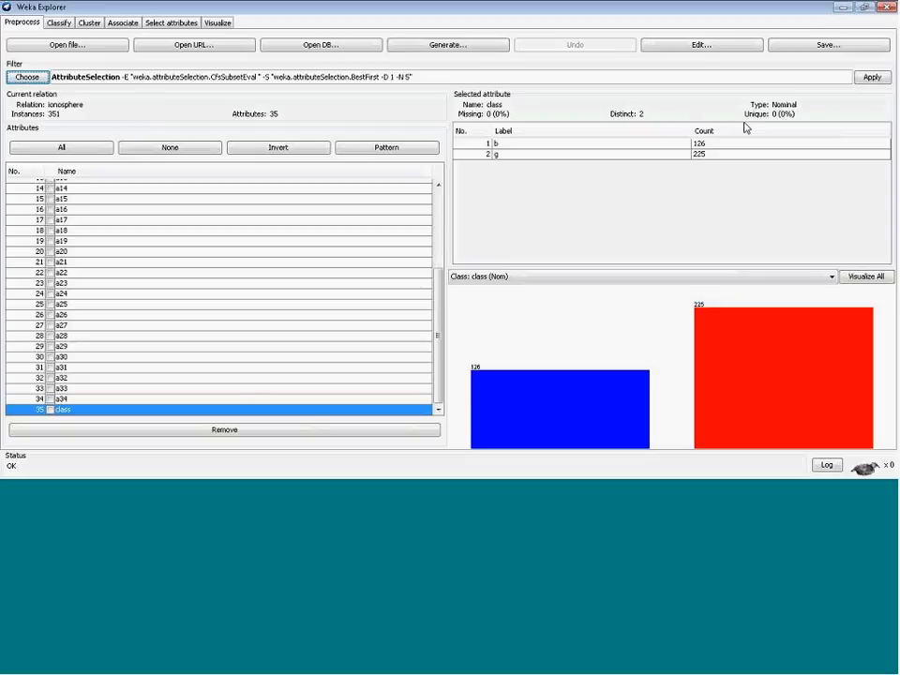
pyautogui.click(872, 77)
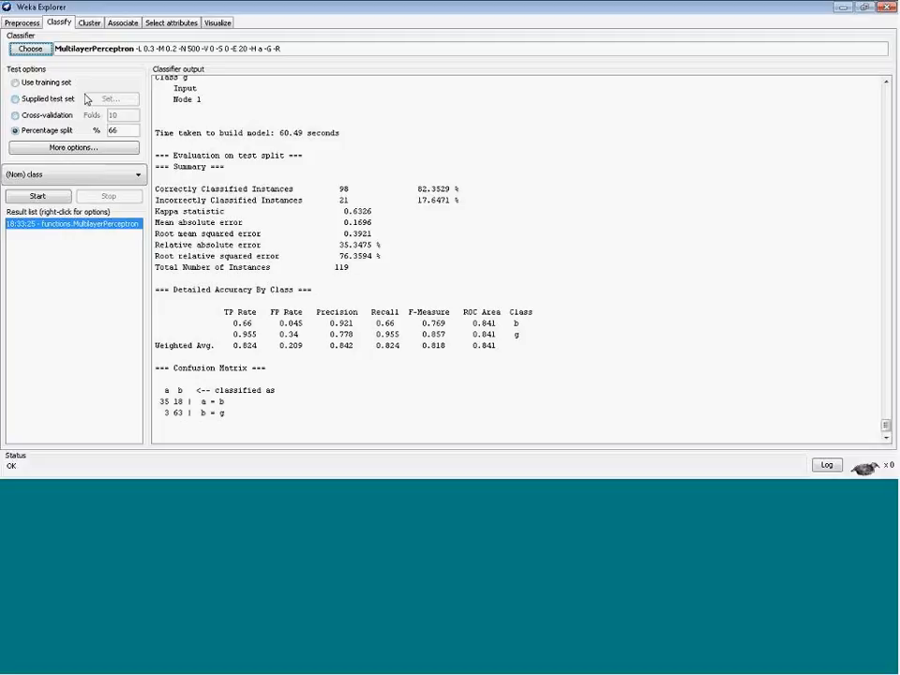
# Run the MultilayerPerceptron on the reduced dataset, starting and accepting training in the neural network window
pyautogui.click(40, 197)
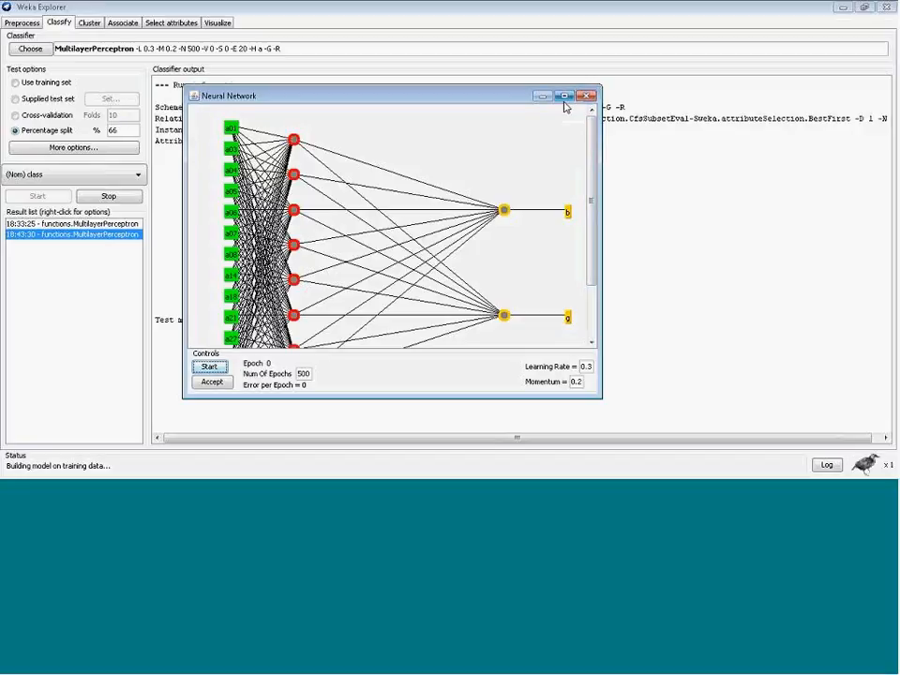
pyautogui.click(564, 97)
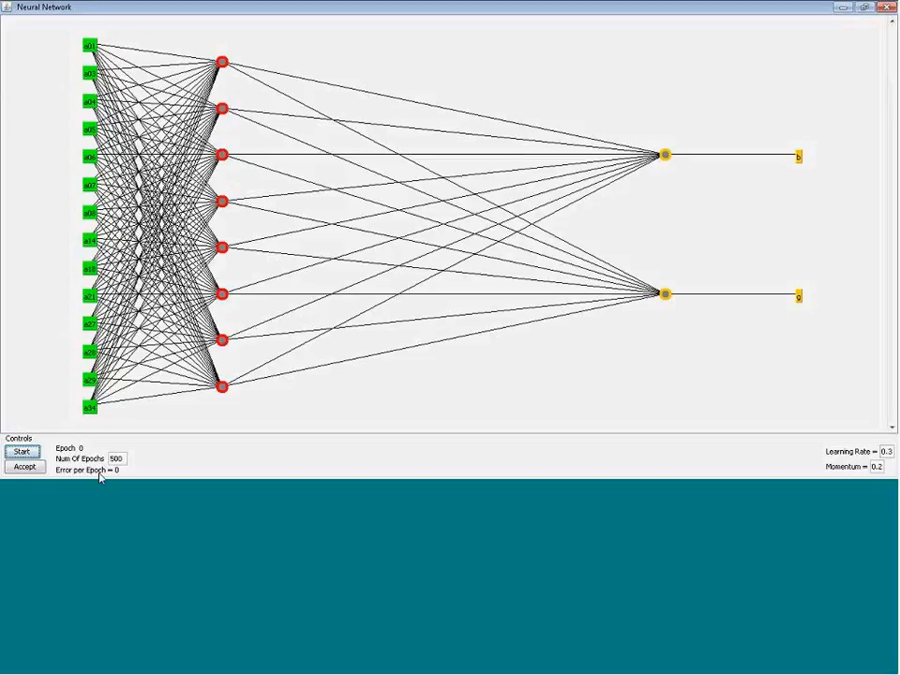
pyautogui.click(20, 452)
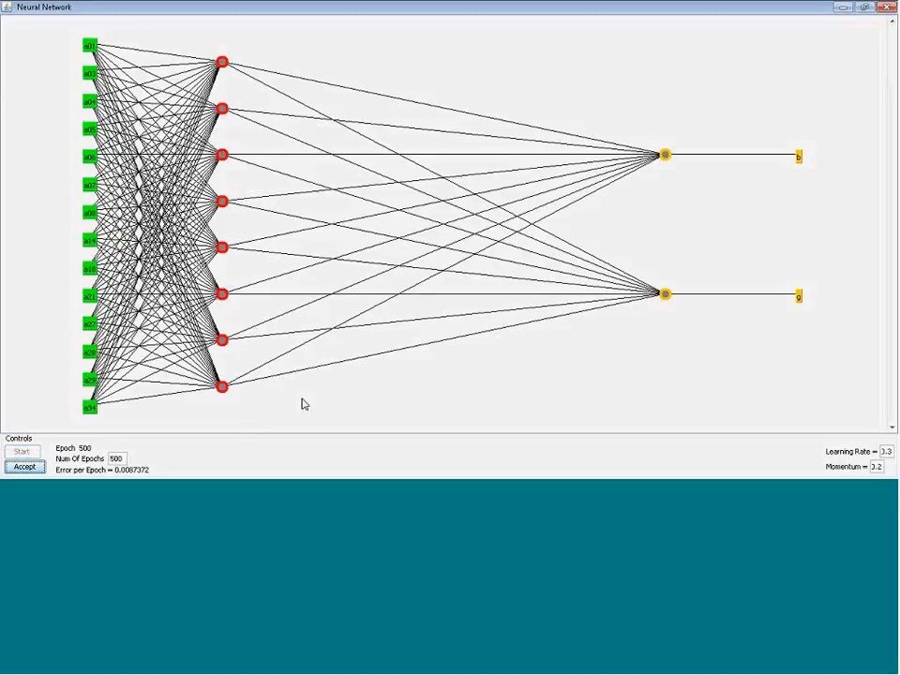
pyautogui.click(25, 468)
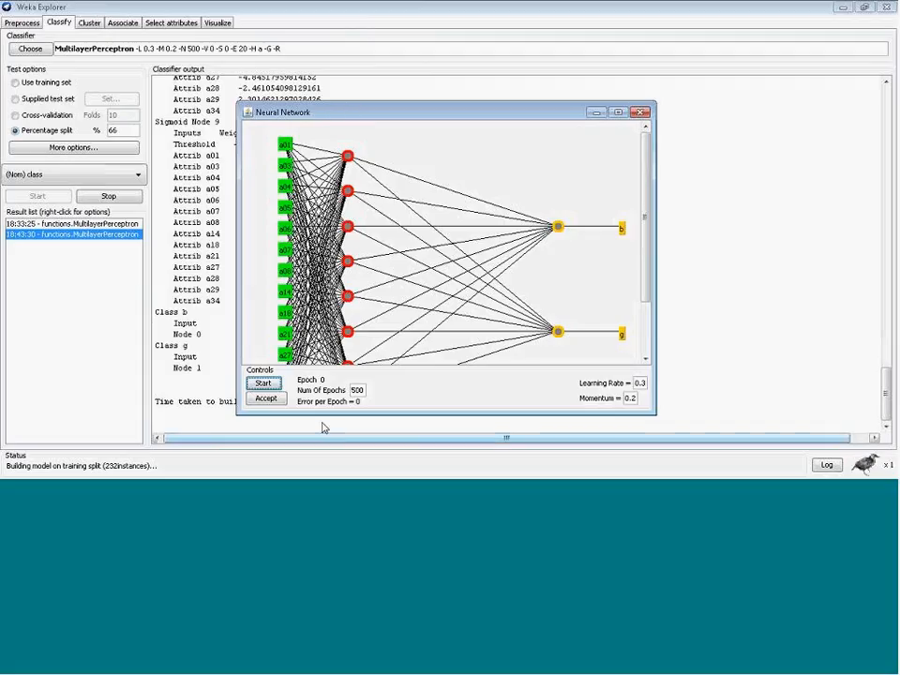
pyautogui.click(264, 383)
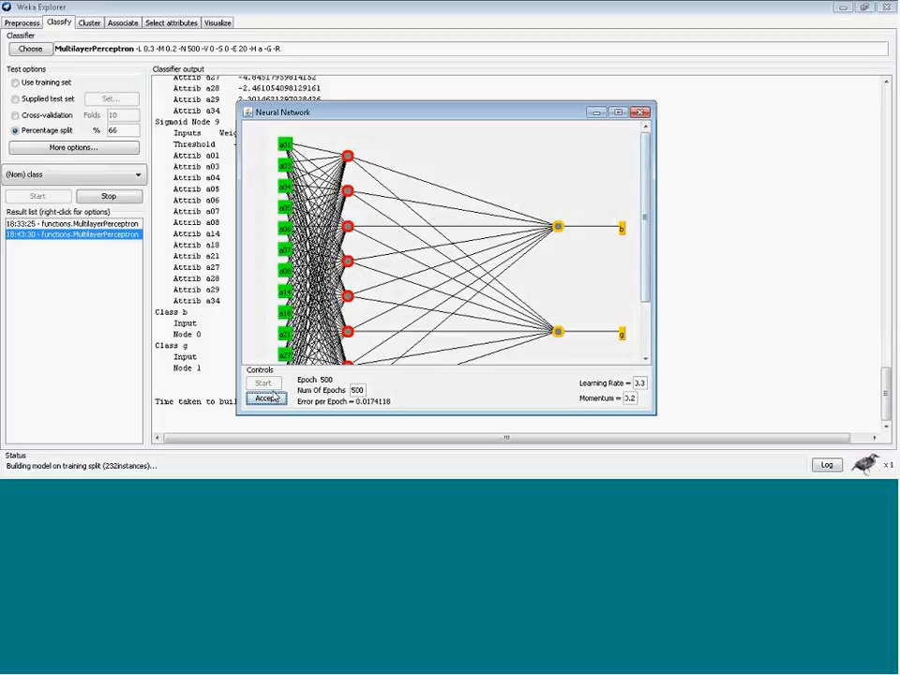
pyautogui.click(271, 401)
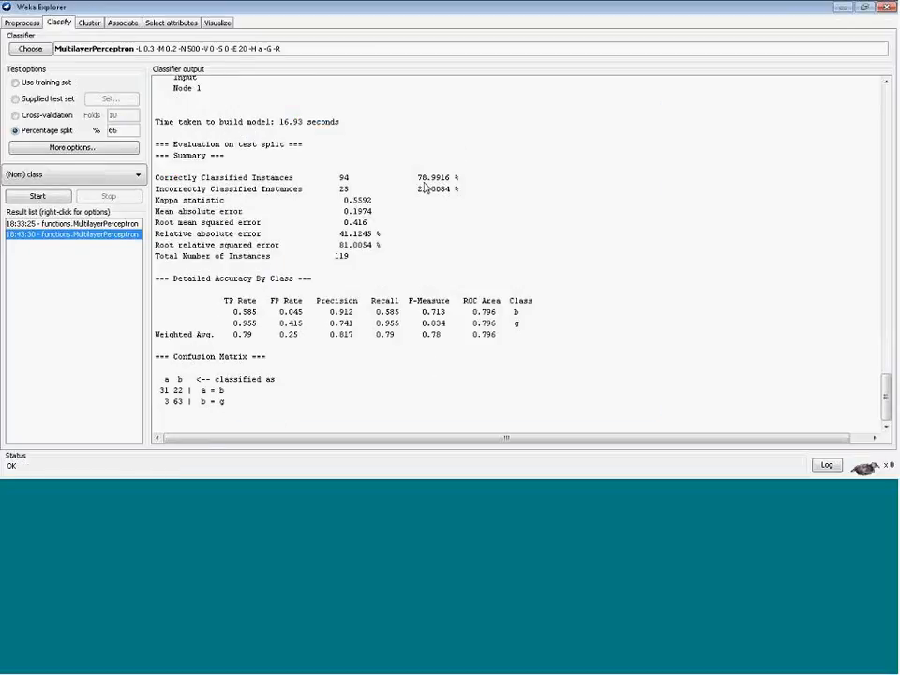
# Reopen the earlier MultilayerPerceptron result and highlight its correctly and incorrectly classified percentages to compare
pyautogui.click(94, 224)
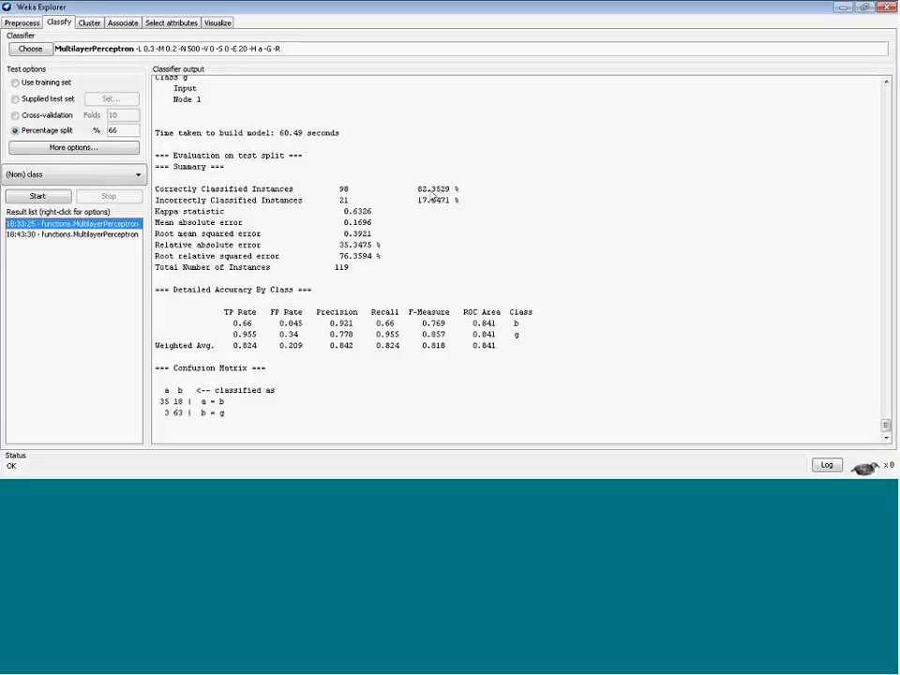
pyautogui.moveTo(416, 189); pyautogui.dragTo(460, 192)
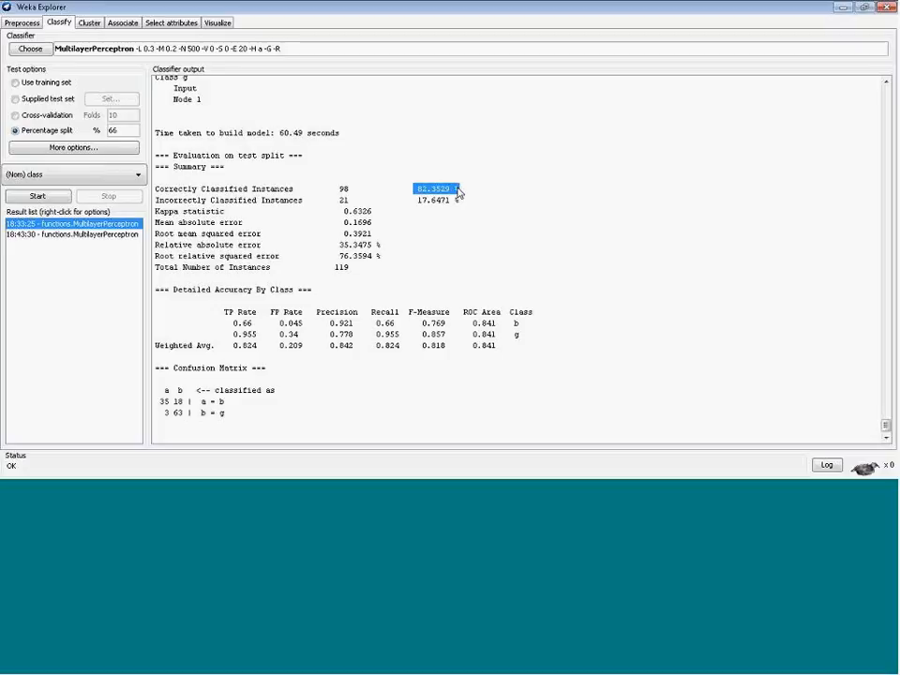
pyautogui.click(359, 218)
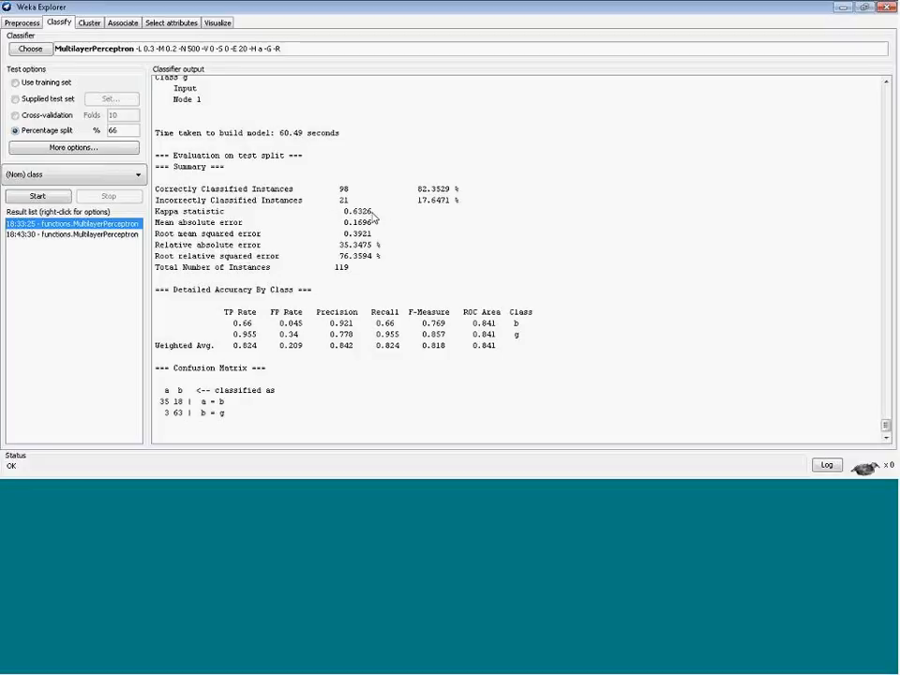
pyautogui.moveTo(418, 200); pyautogui.dragTo(468, 205)
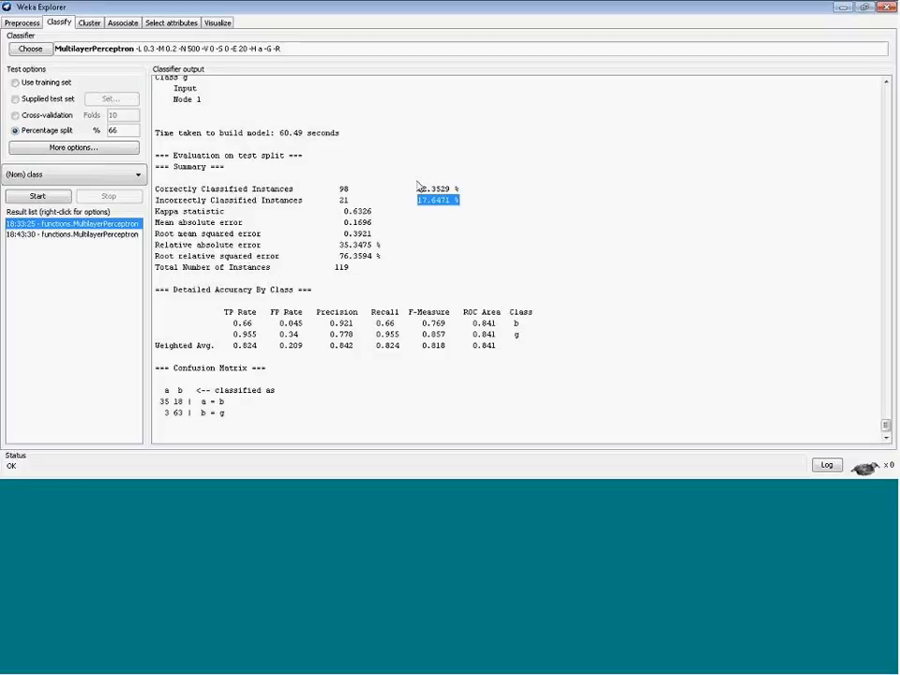
pyautogui.click(380, 192)
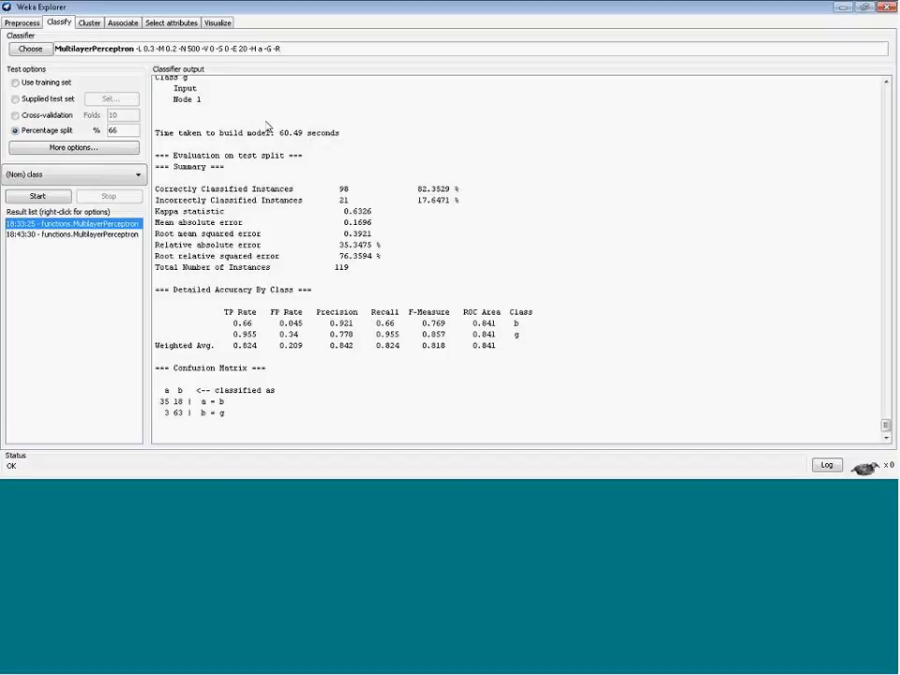
pyautogui.click(28, 45)
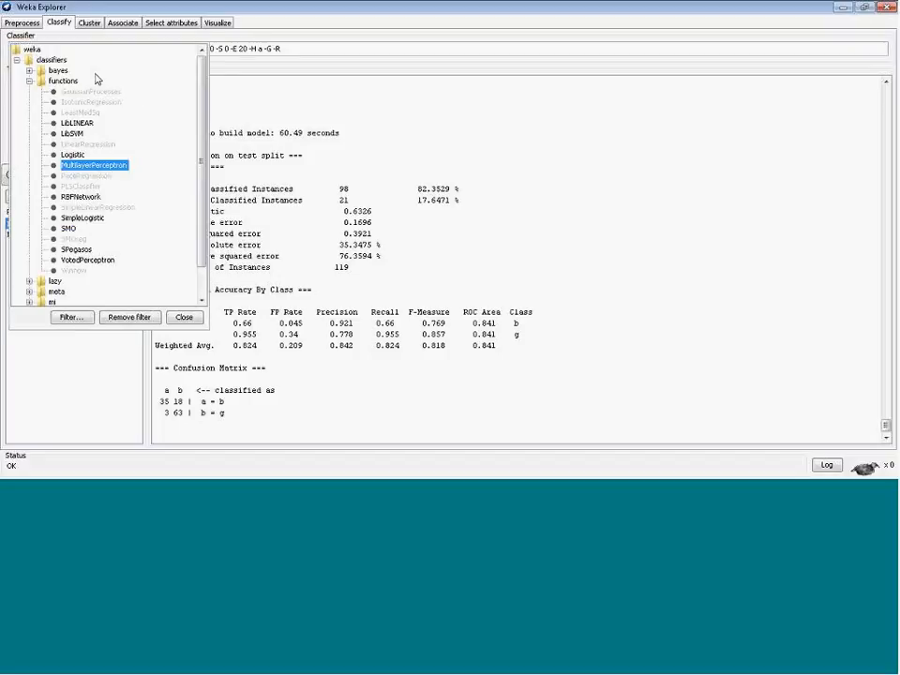
pyautogui.click(251, 165)
pyautogui.scroll(13, 687, 266)
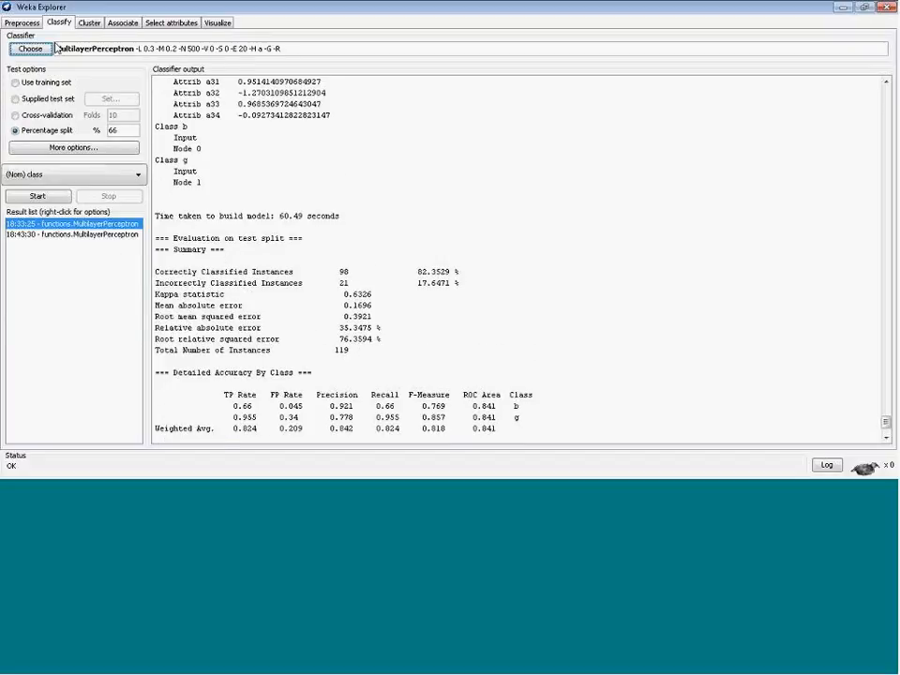
# Select LinearRegression from the functions classifiers
pyautogui.click(22, 52)
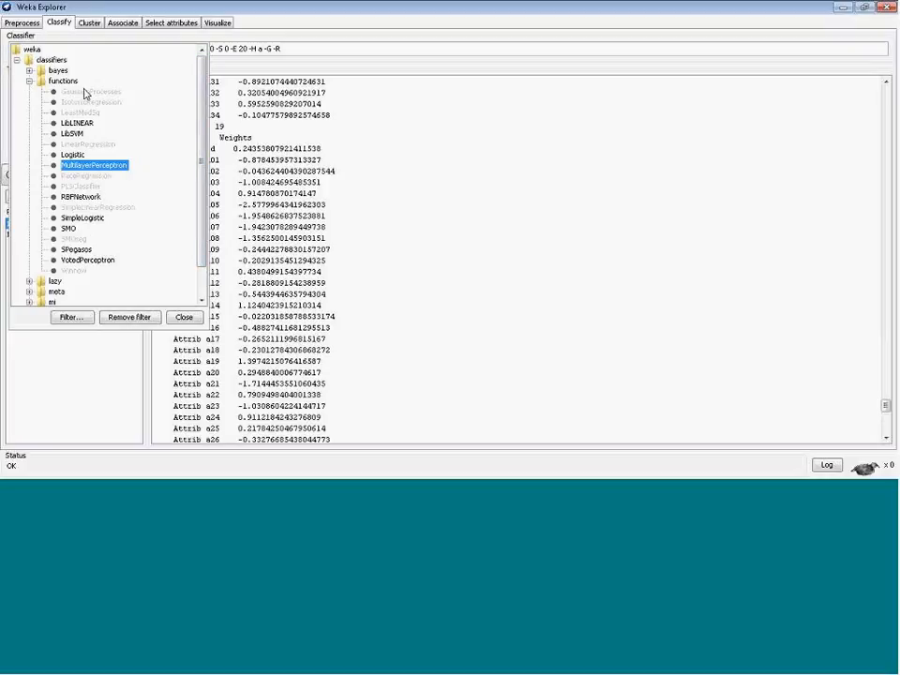
pyautogui.click(91, 145)
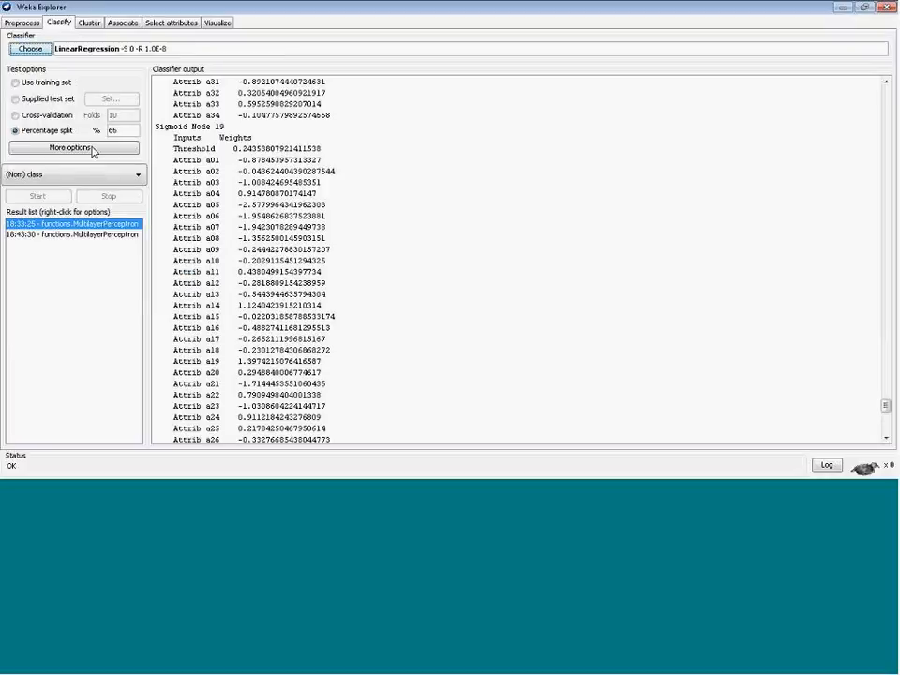
pyautogui.click(21, 50)
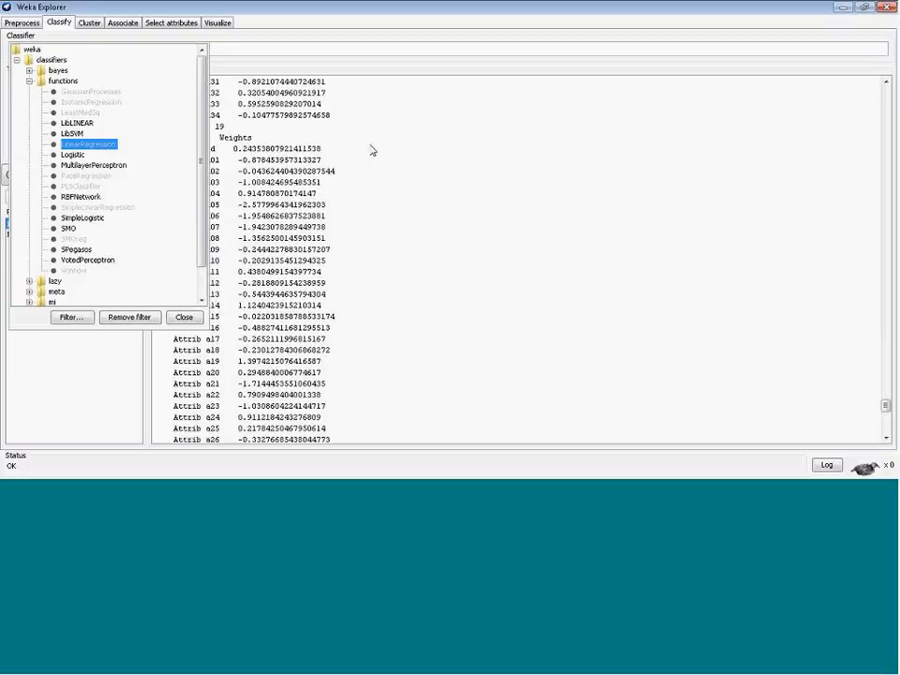
pyautogui.click(433, 167)
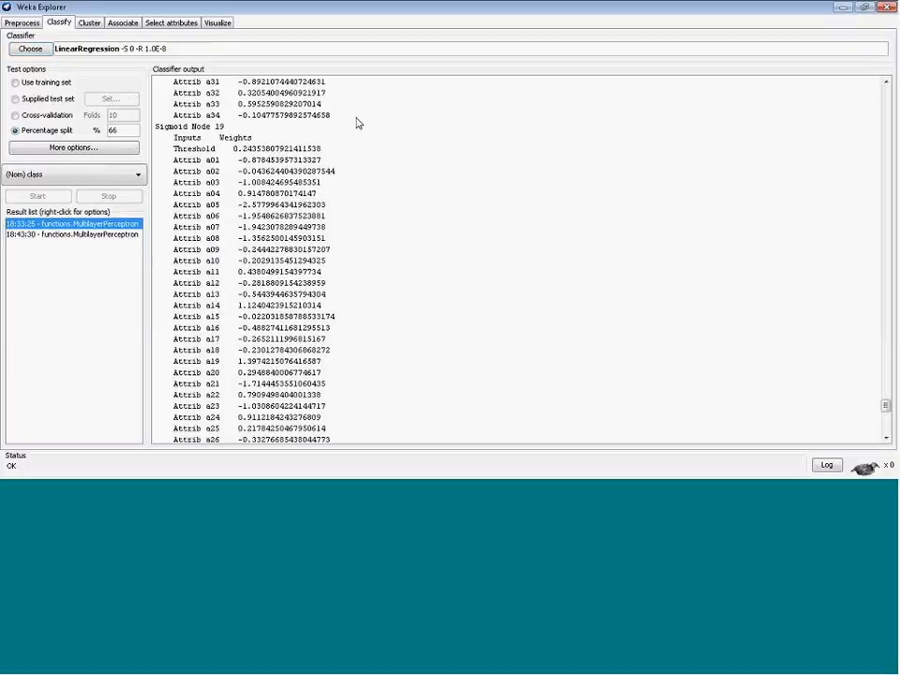
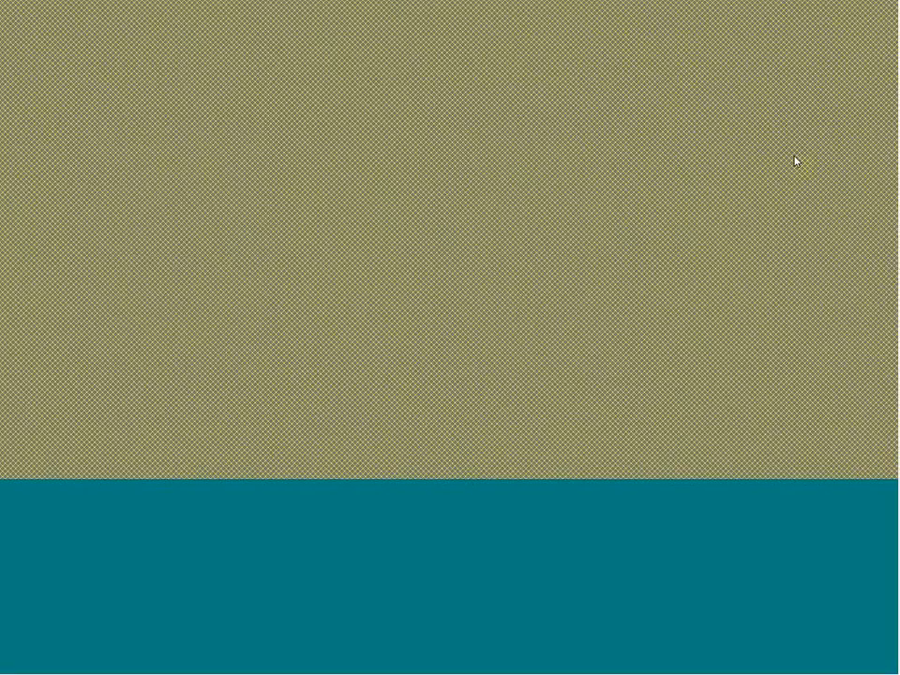
# Switch to the second Weka Explorer window holding the cars dataset
pyautogui.click(845, 10)
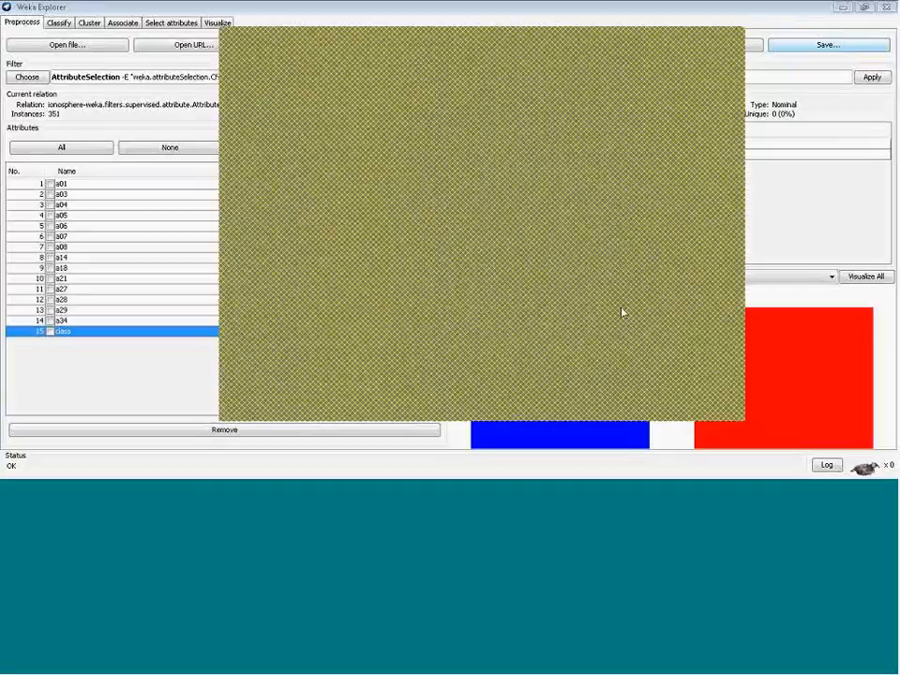
pyautogui.click(783, 497)
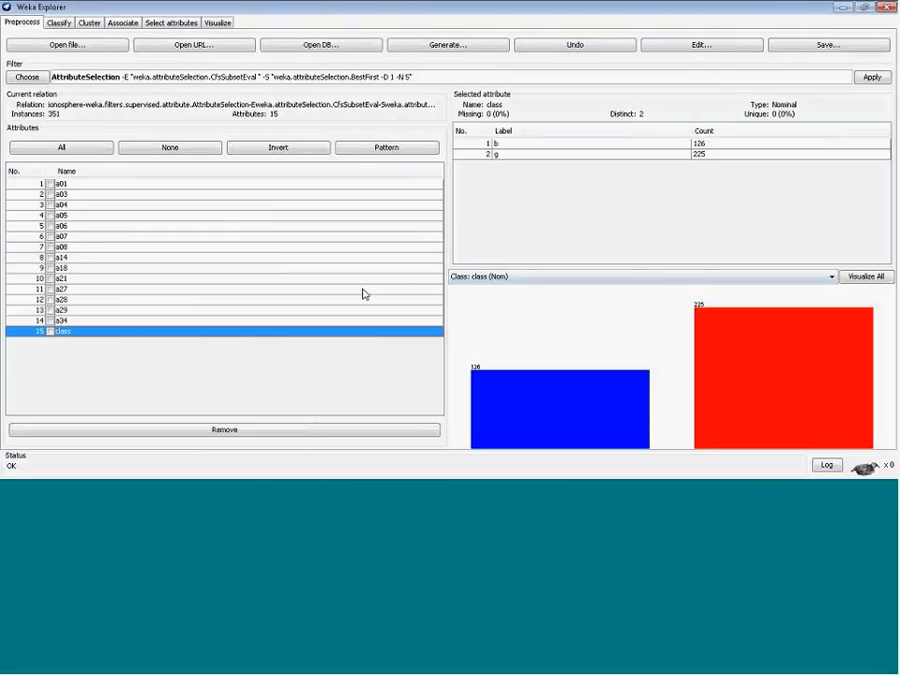
pyautogui.click(786, 495)
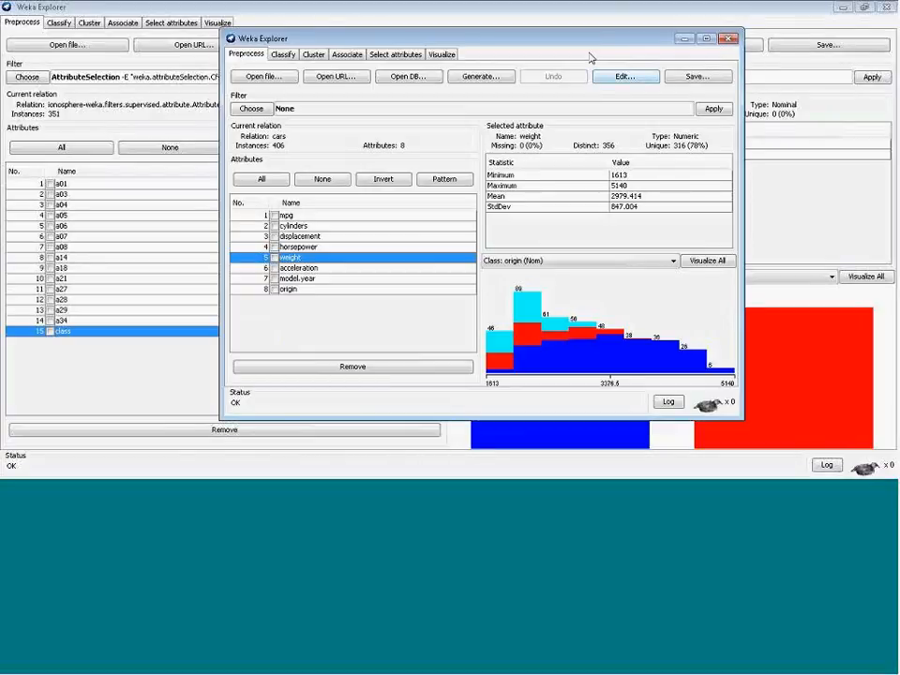
# Inspect the cars attributes and the class attribute choices offered for classification
pyautogui.click(325, 290)
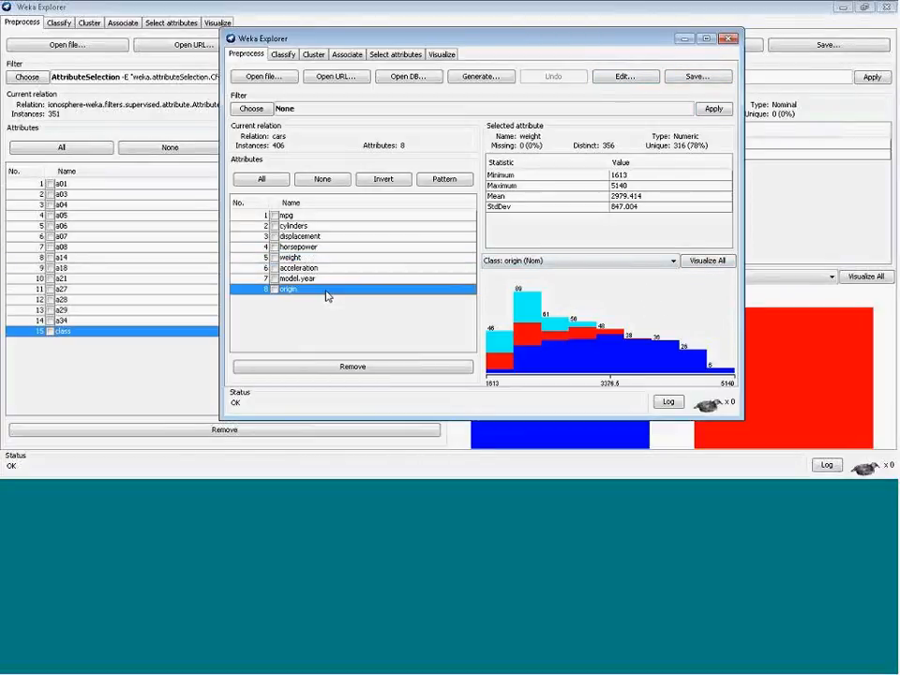
pyautogui.click(319, 279)
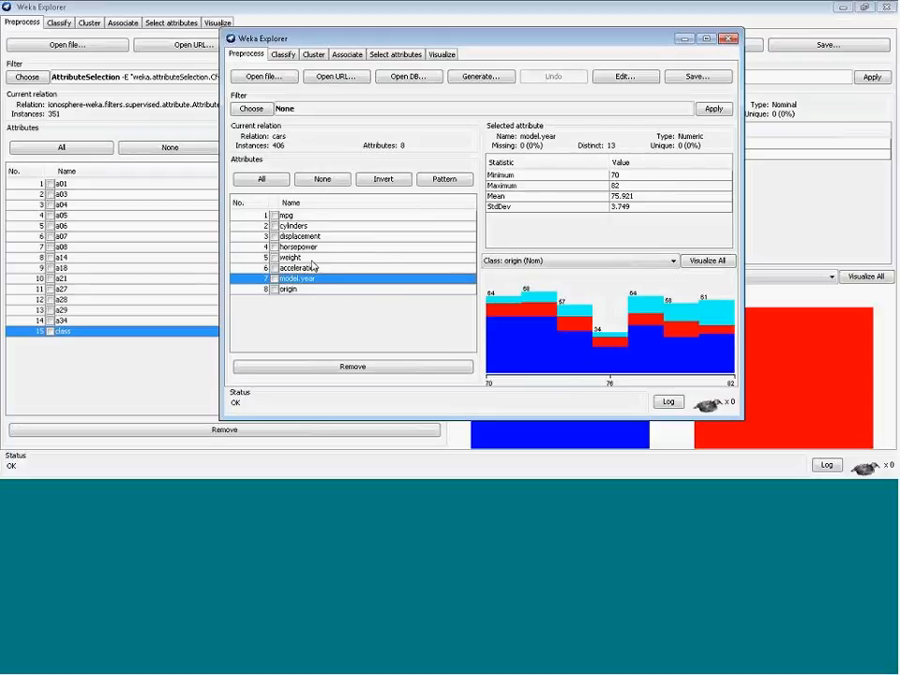
pyautogui.click(312, 259)
pyautogui.click(299, 216)
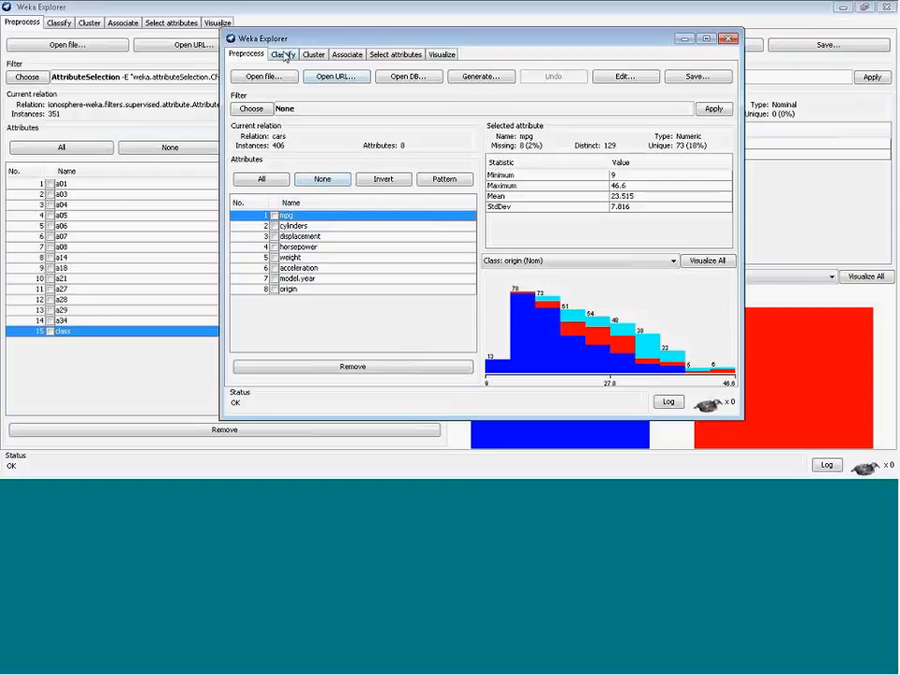
pyautogui.click(284, 55)
pyautogui.click(312, 206)
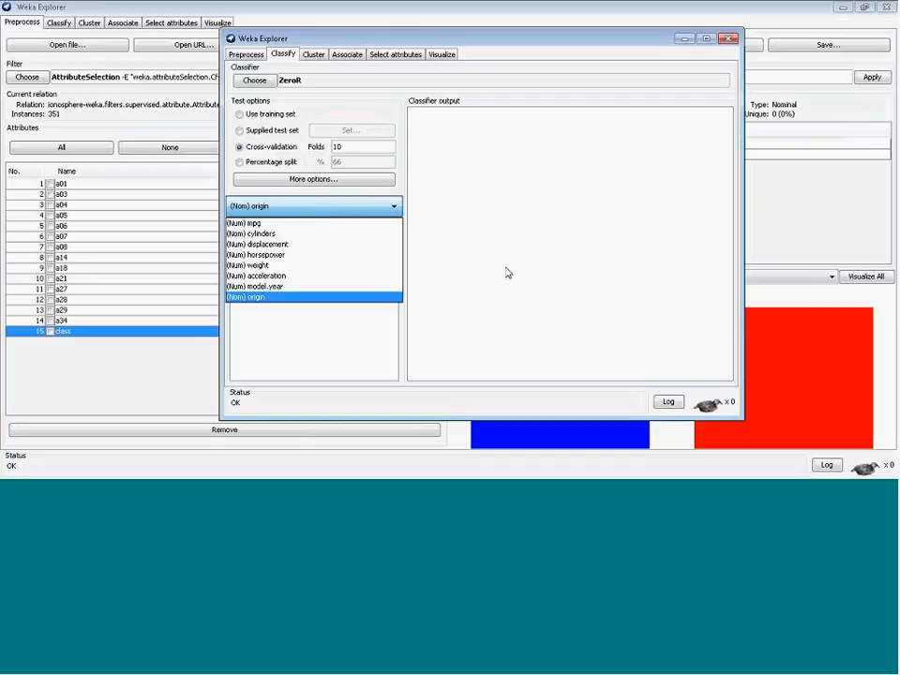
pyautogui.click(285, 324)
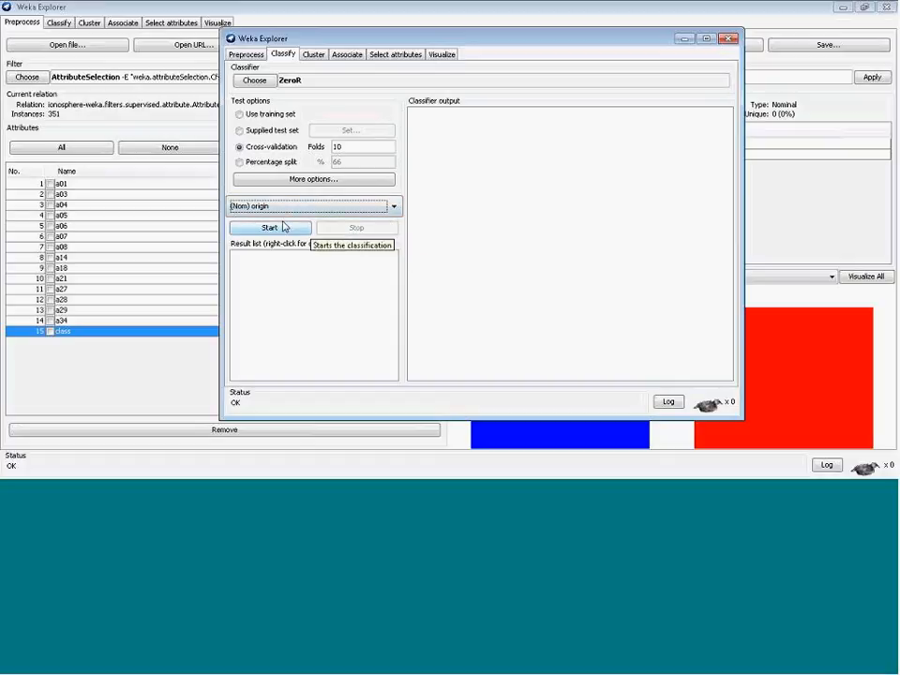
pyautogui.click(245, 54)
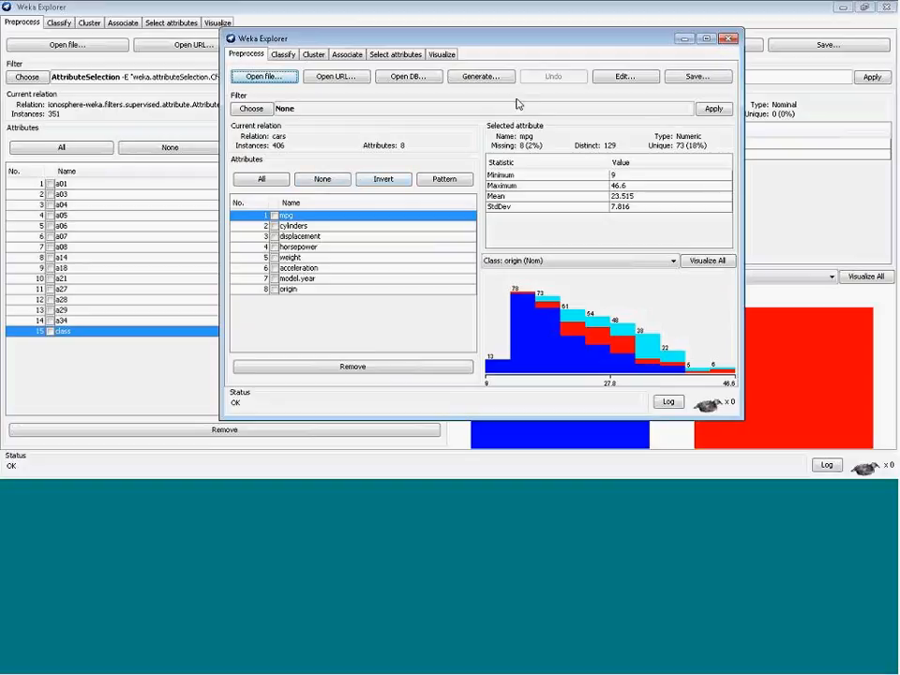
# In the dataset editor, set mpg as the class attribute and accept the change
pyautogui.click(624, 78)
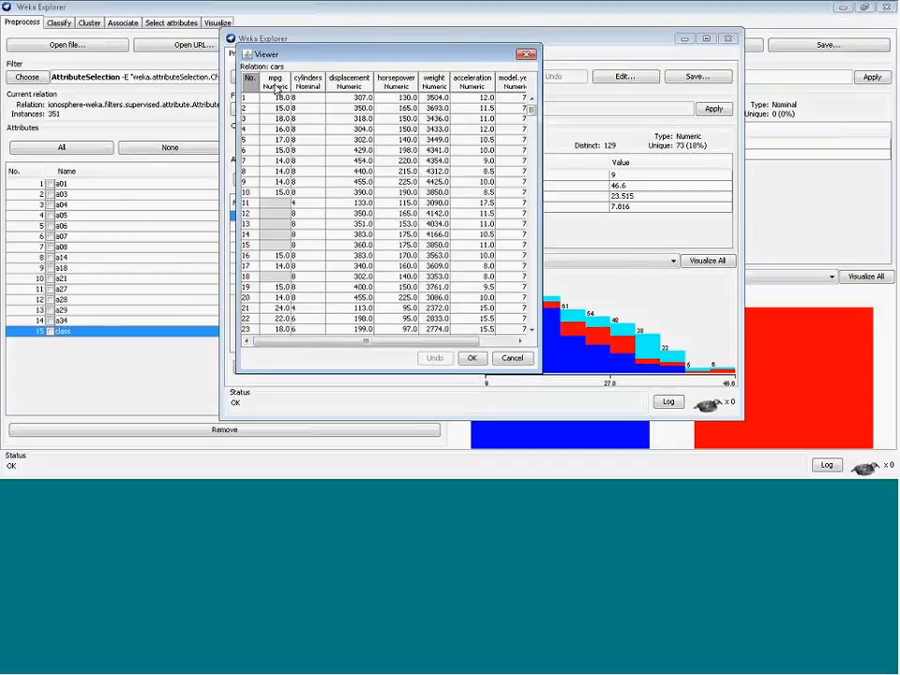
pyautogui.rightClick(277, 86)
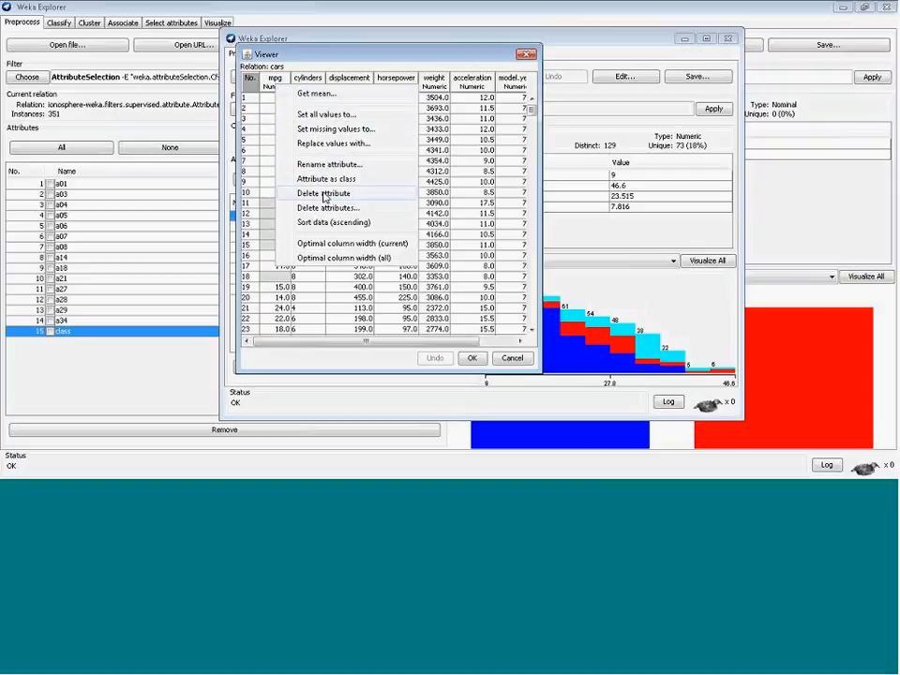
pyautogui.click(325, 180)
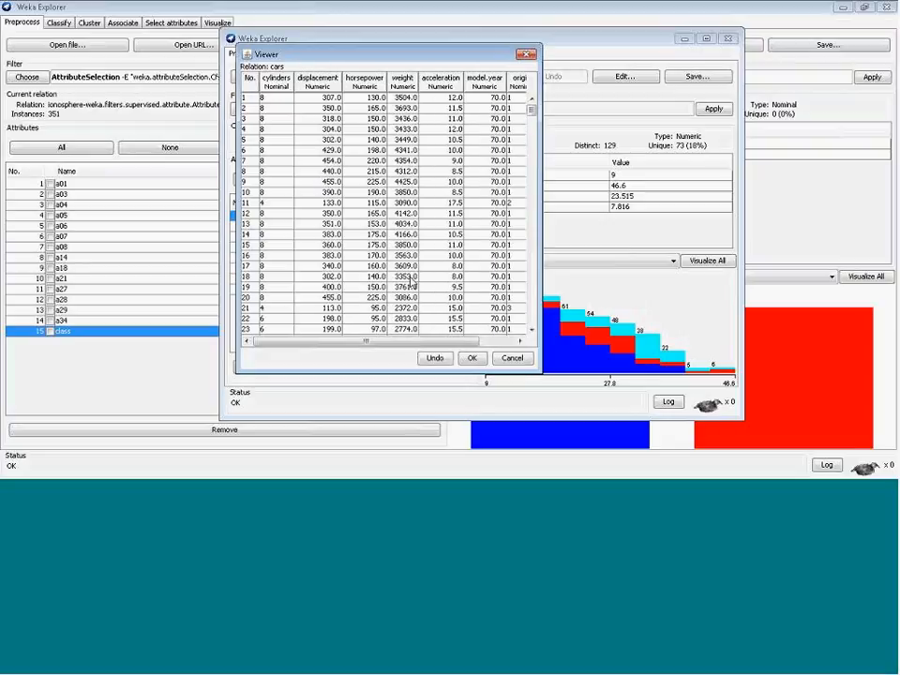
pyautogui.moveTo(436, 341); pyautogui.dragTo(477, 343)
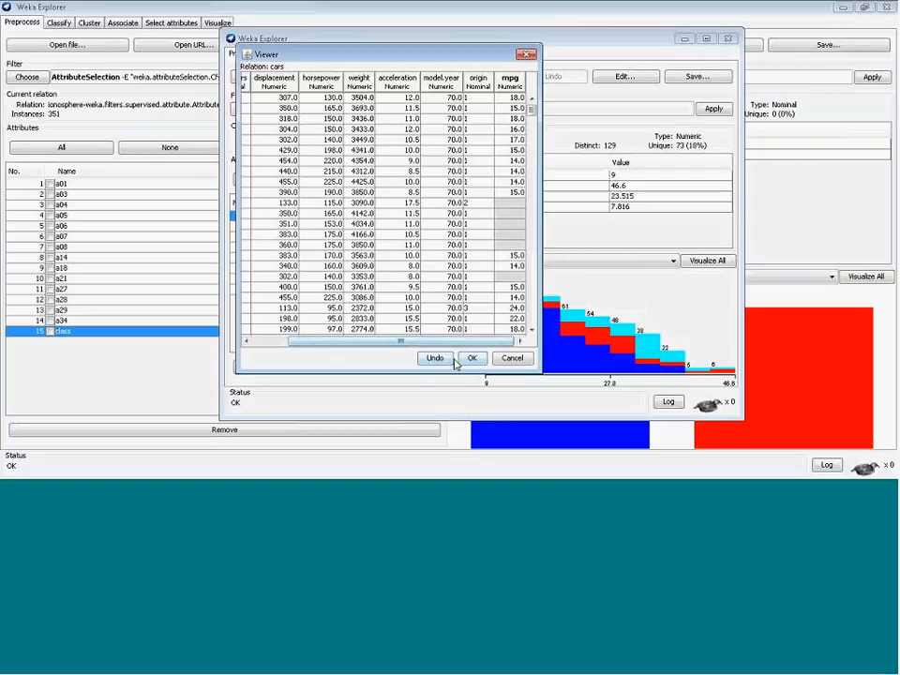
pyautogui.click(466, 359)
# Examine the mpg attribute's statistics and histogram
pyautogui.click(308, 290)
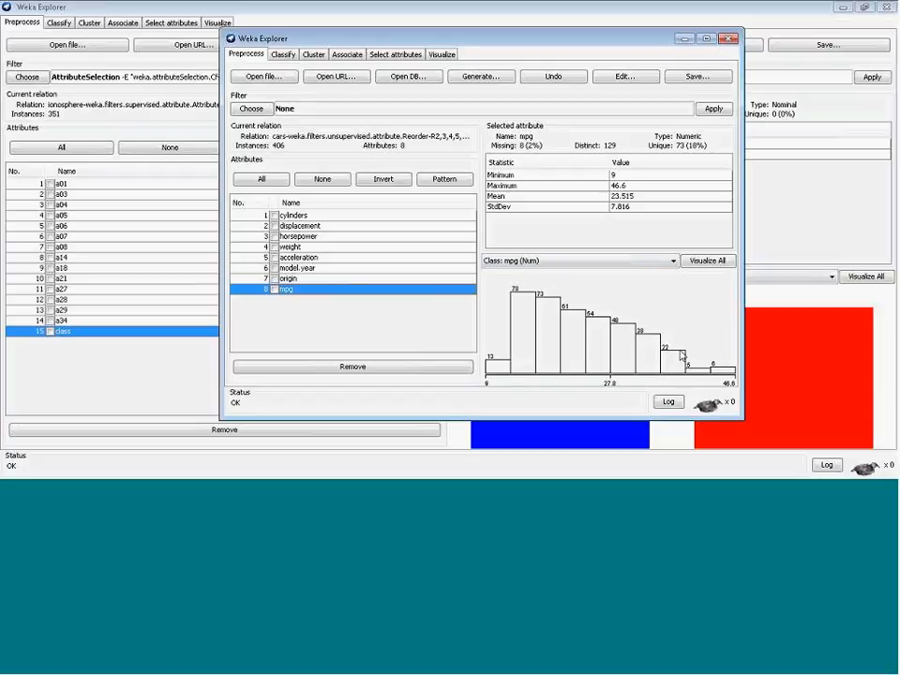
pyautogui.moveTo(597, 313)
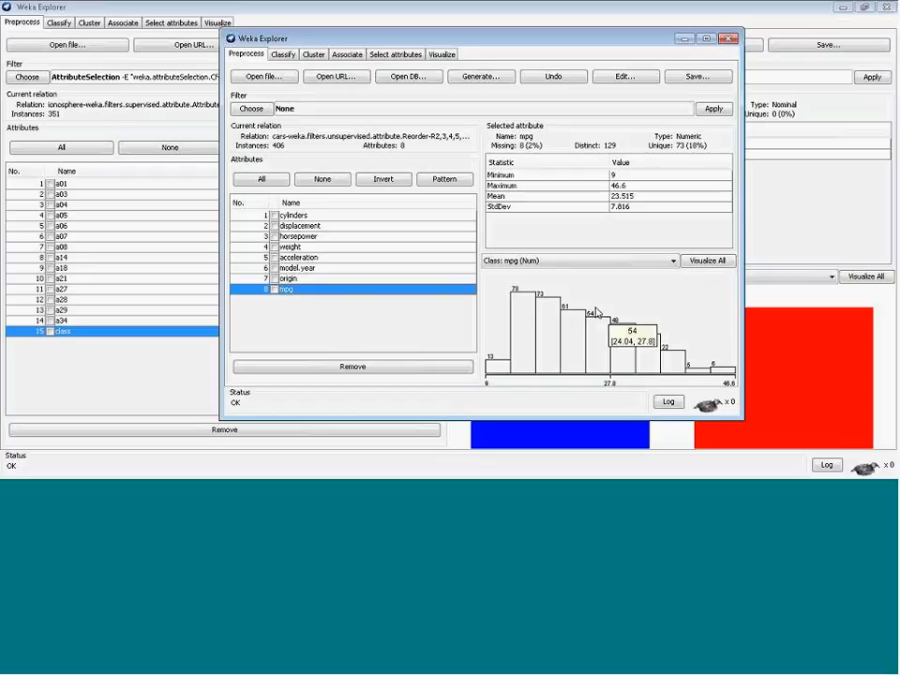
pyautogui.moveTo(546, 310)
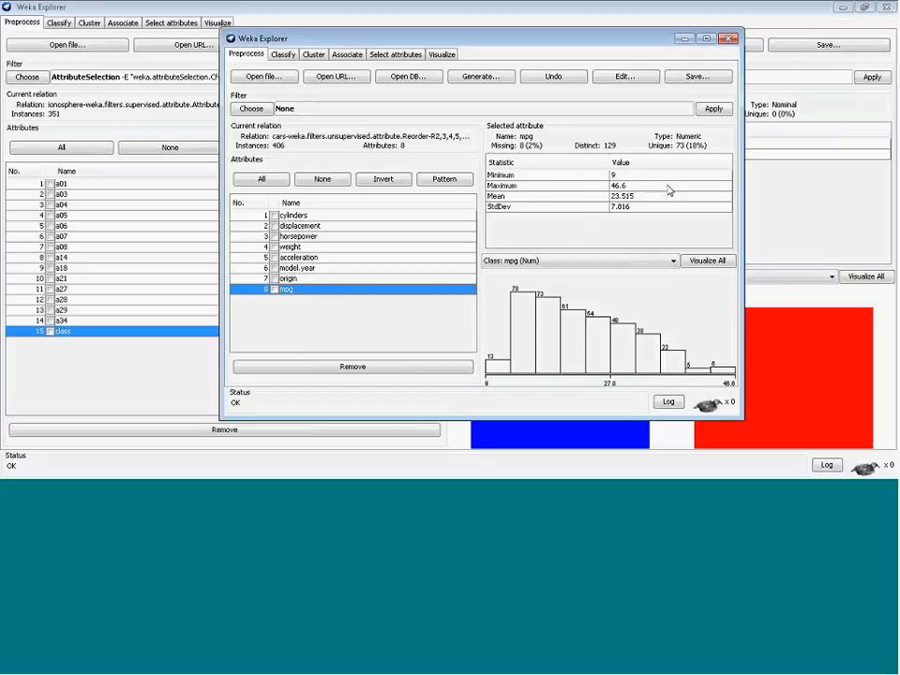
# Switch to percentage split testing and choose the LinearRegression classifier for predicting mpg
pyautogui.click(282, 53)
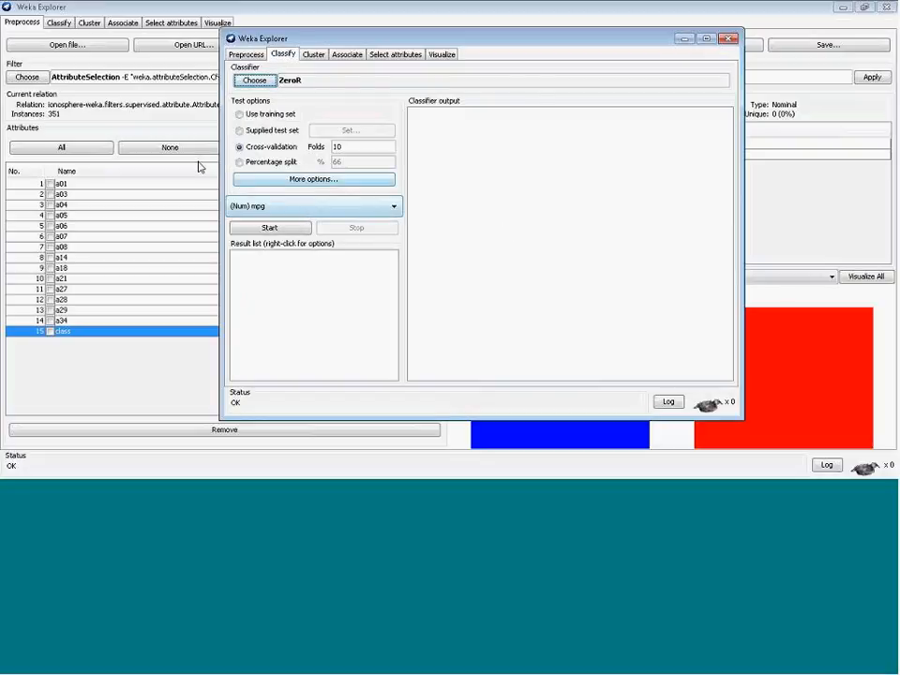
pyautogui.click(241, 162)
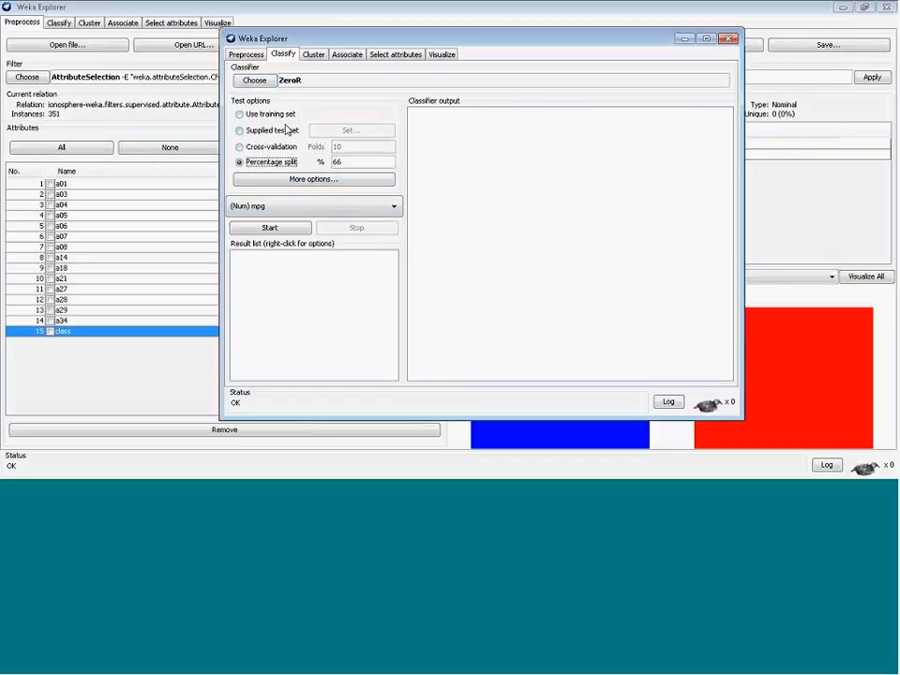
pyautogui.click(256, 82)
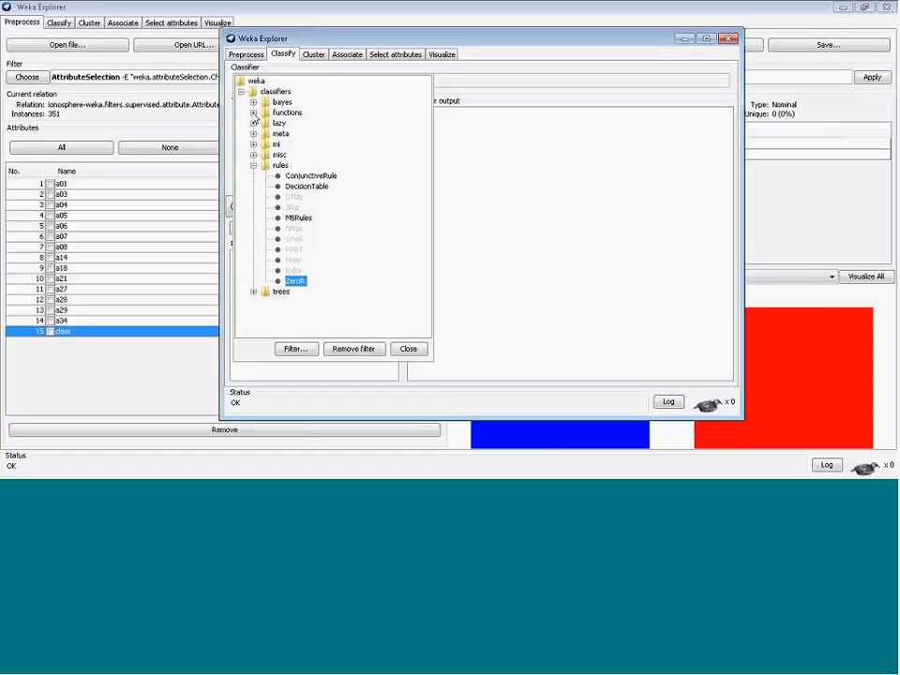
pyautogui.click(253, 112)
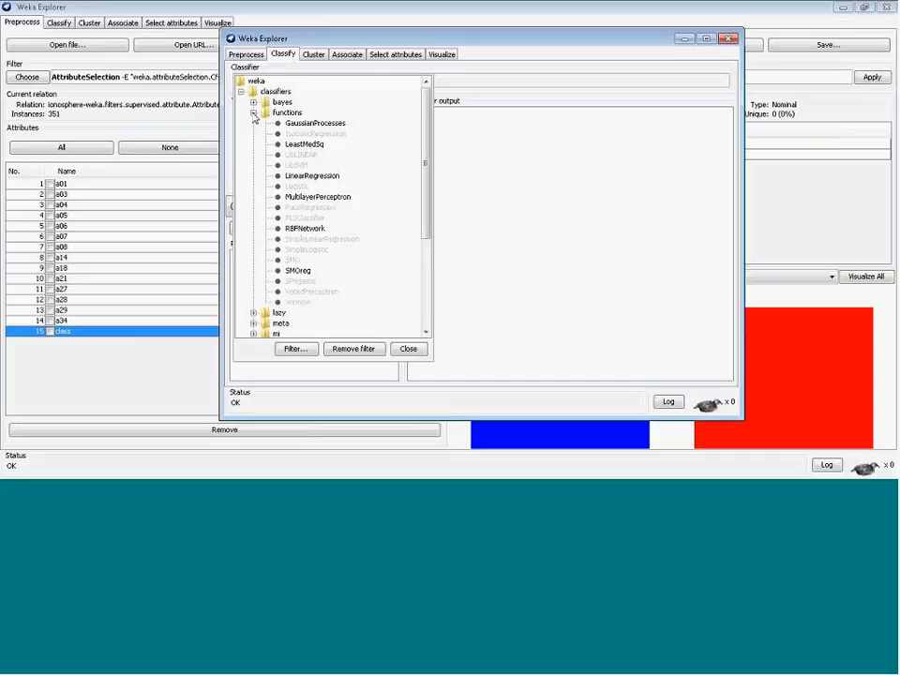
pyautogui.click(312, 177)
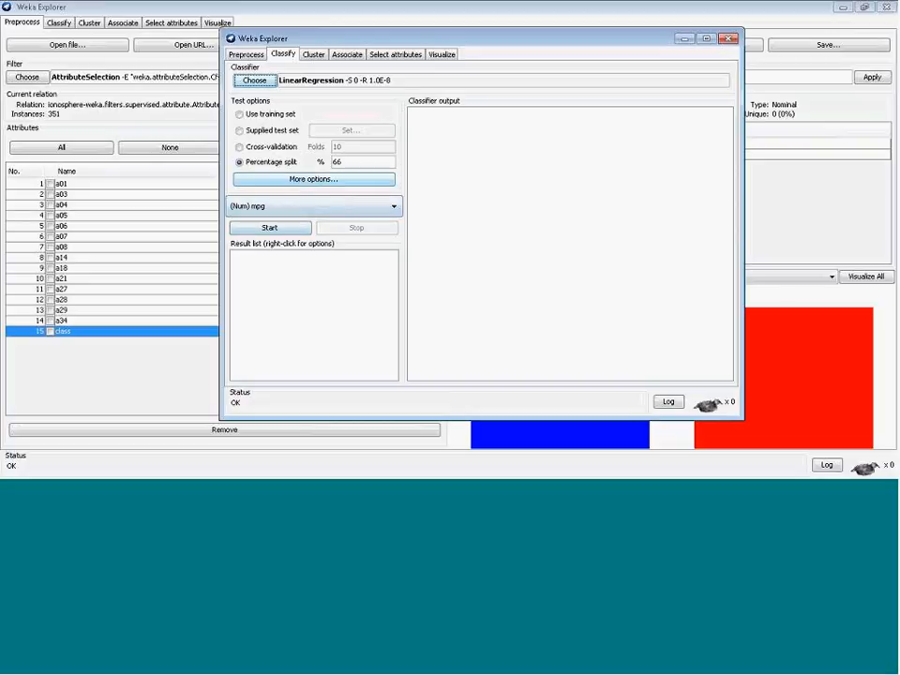
# Review the classifier evaluation options and LinearRegression's settings and capabilities information
pyautogui.click(291, 185)
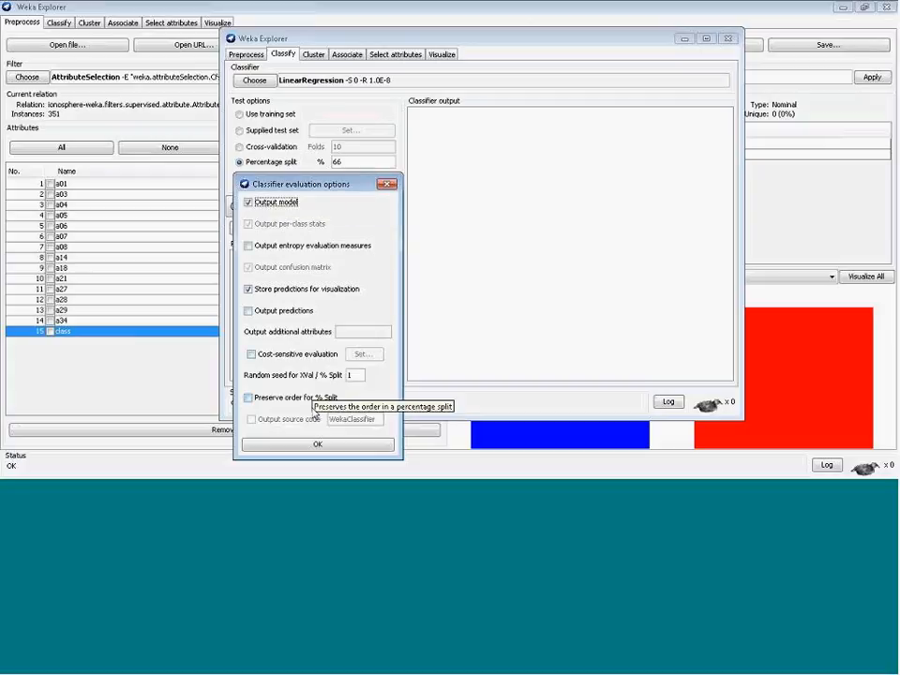
pyautogui.click(319, 445)
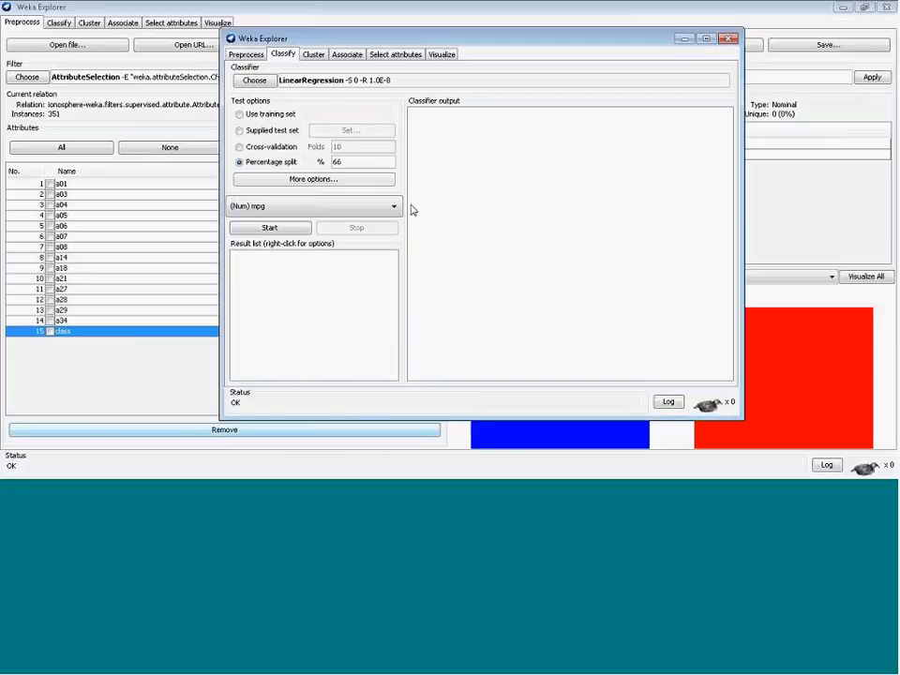
pyautogui.click(331, 78)
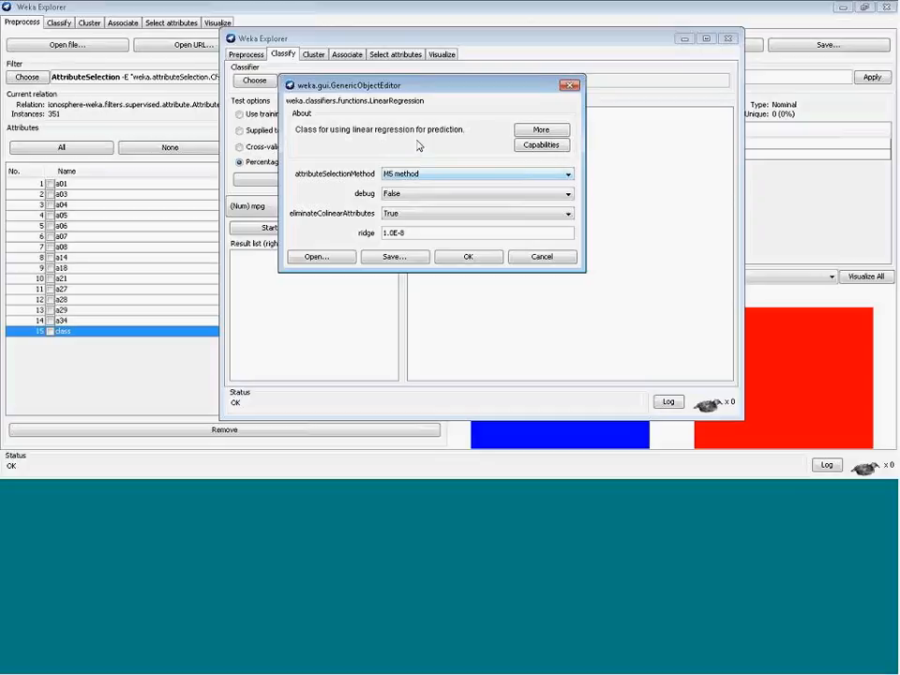
pyautogui.click(555, 149)
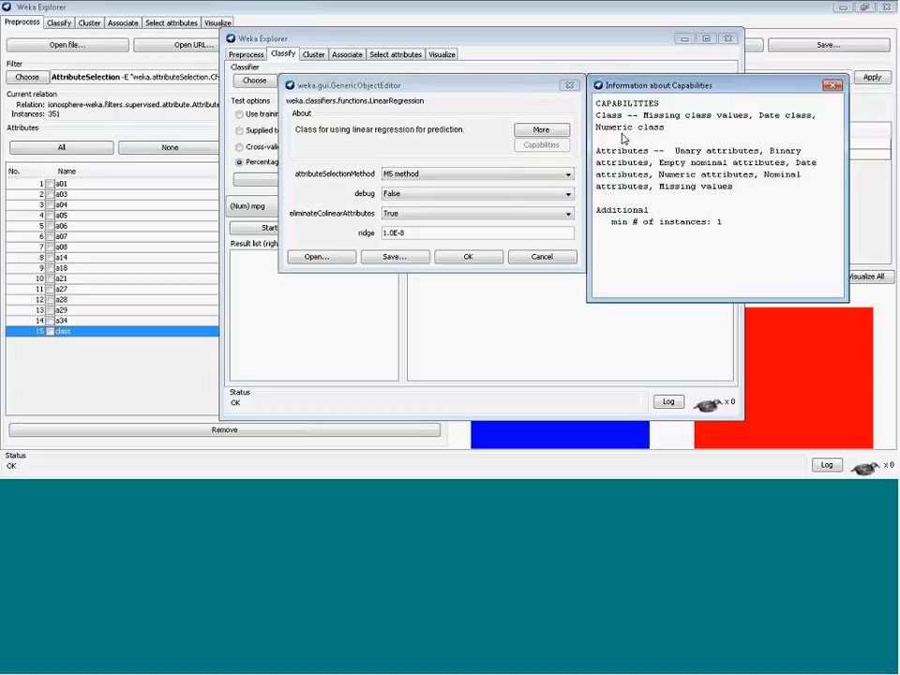
pyautogui.moveTo(603, 130); pyautogui.dragTo(665, 127)
pyautogui.moveTo(664, 128); pyautogui.dragTo(596, 114)
pyautogui.click(697, 127)
pyautogui.moveTo(596, 127); pyautogui.dragTo(669, 129)
pyautogui.click(667, 129)
pyautogui.click(834, 85)
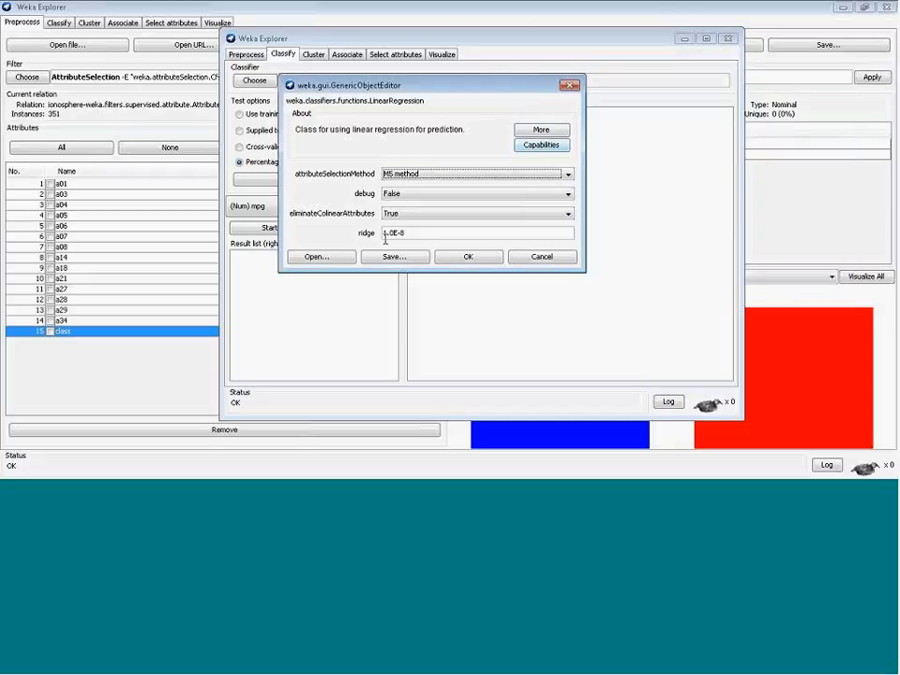
pyautogui.click(469, 259)
# Run LinearRegression on the cars data with the 66% split
pyautogui.click(285, 234)
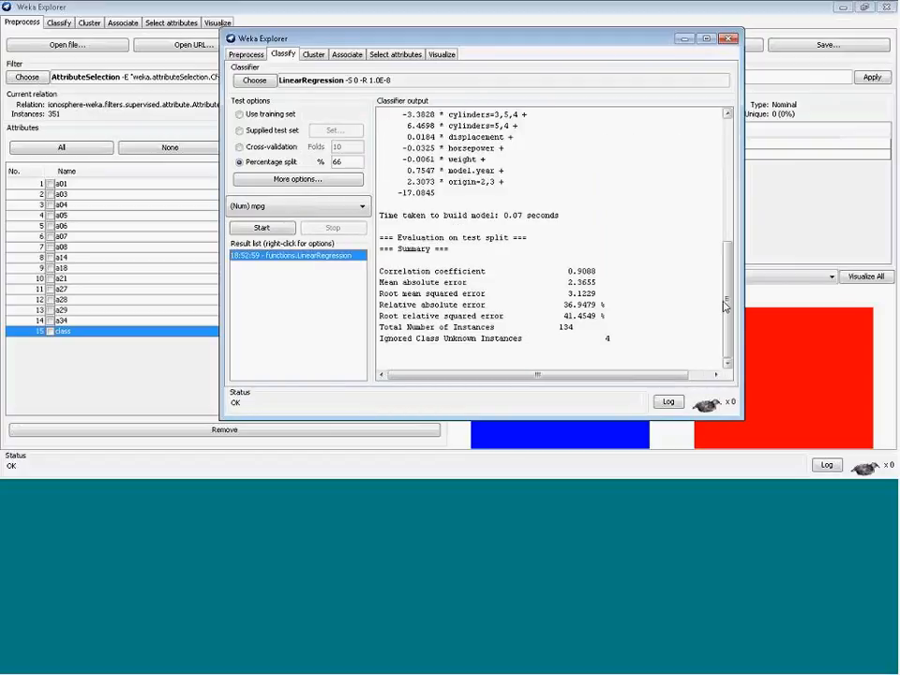
pyautogui.moveTo(728, 312); pyautogui.dragTo(707, 170)
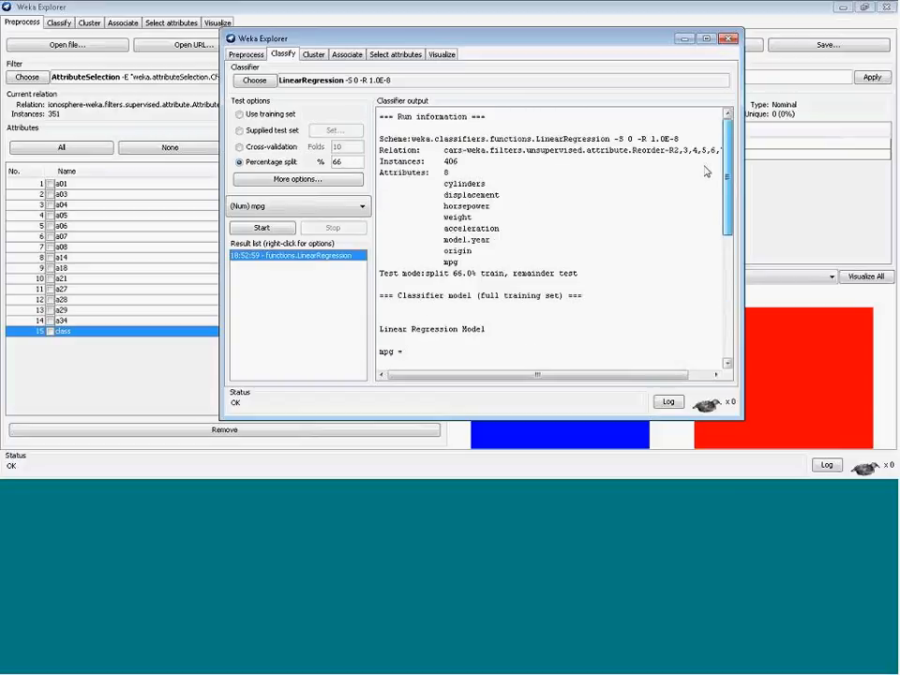
pyautogui.scroll(-2, 703, 197)
pyautogui.moveTo(722, 214); pyautogui.dragTo(727, 330)
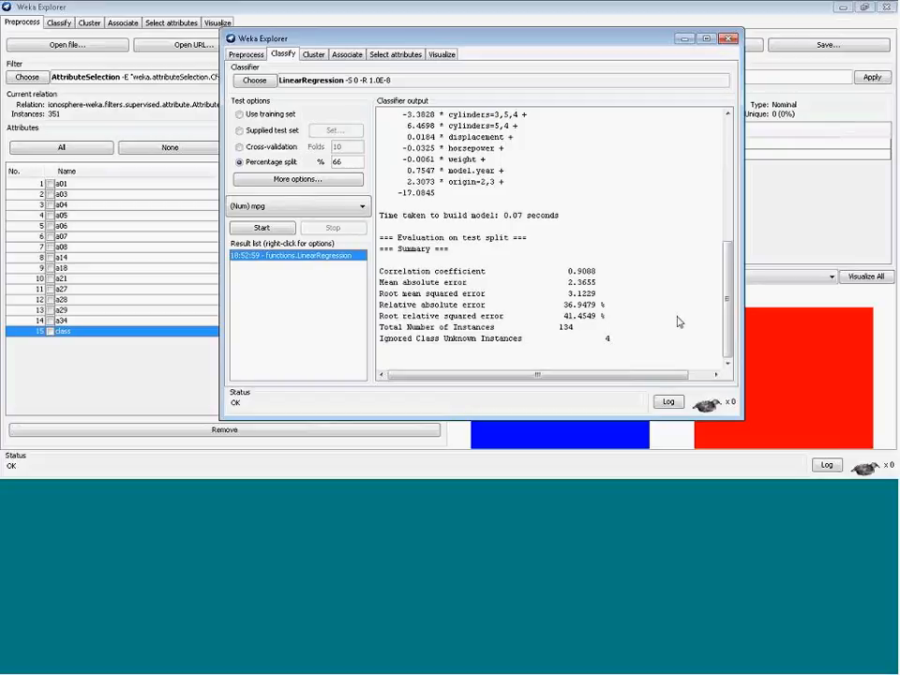
pyautogui.moveTo(729, 348); pyautogui.dragTo(730, 302)
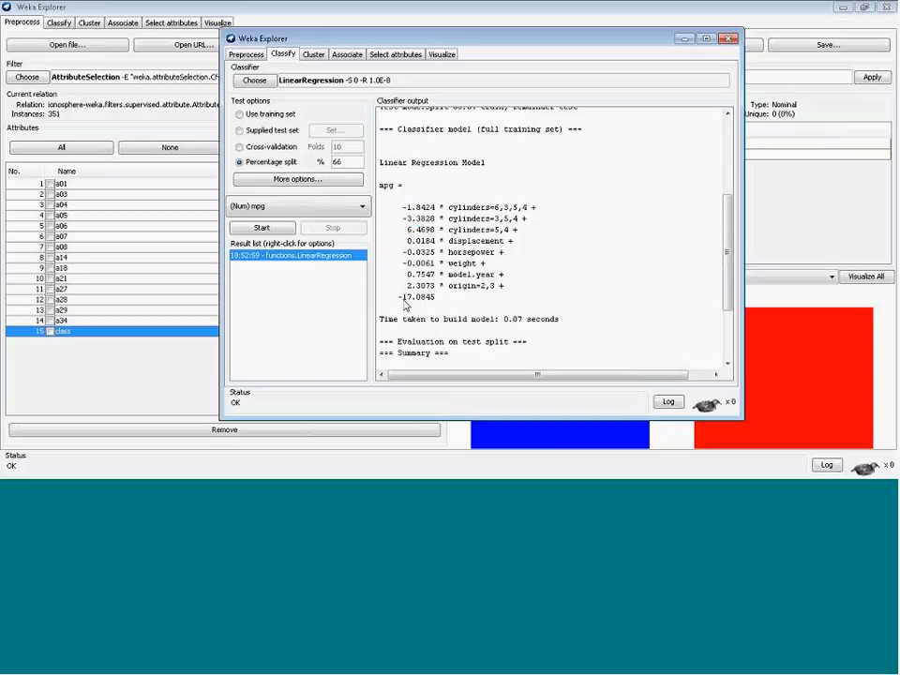
# Highlight the intercept and the model.year and origin terms of the regression equation
pyautogui.moveTo(398, 297); pyautogui.dragTo(438, 303)
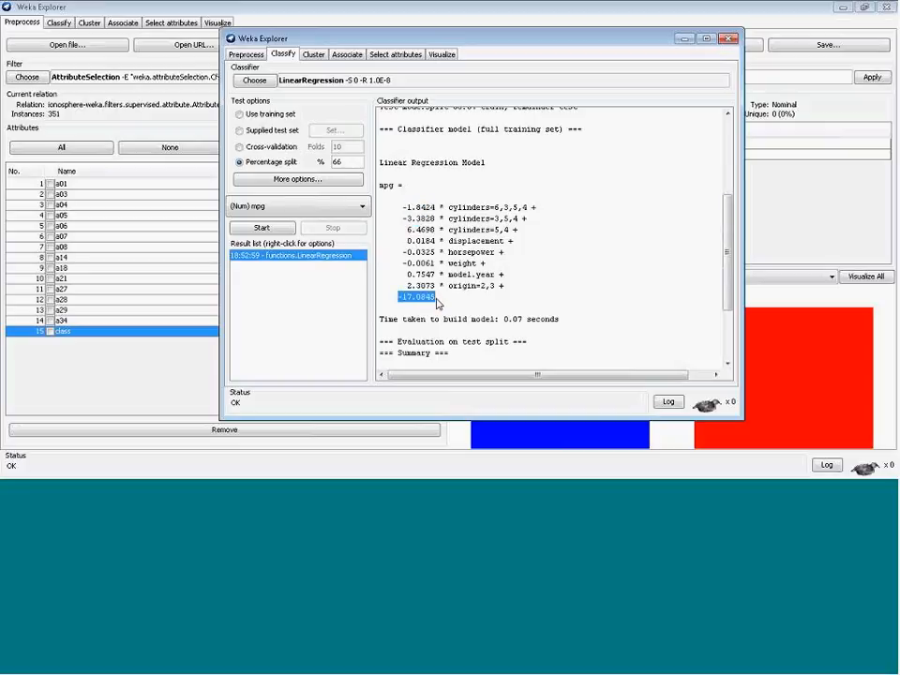
pyautogui.click(437, 303)
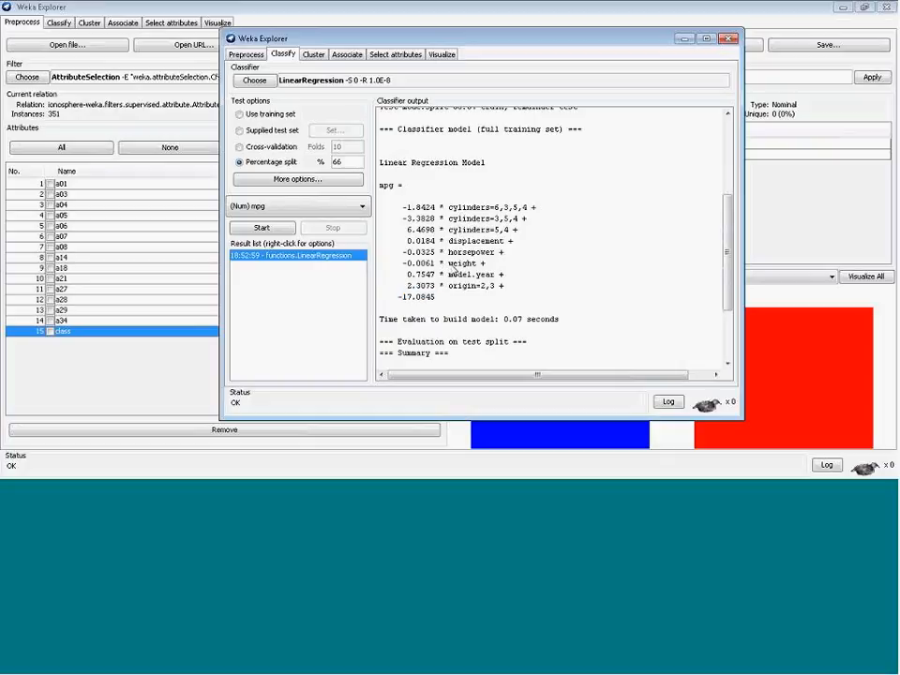
pyautogui.moveTo(450, 263); pyautogui.dragTo(495, 277)
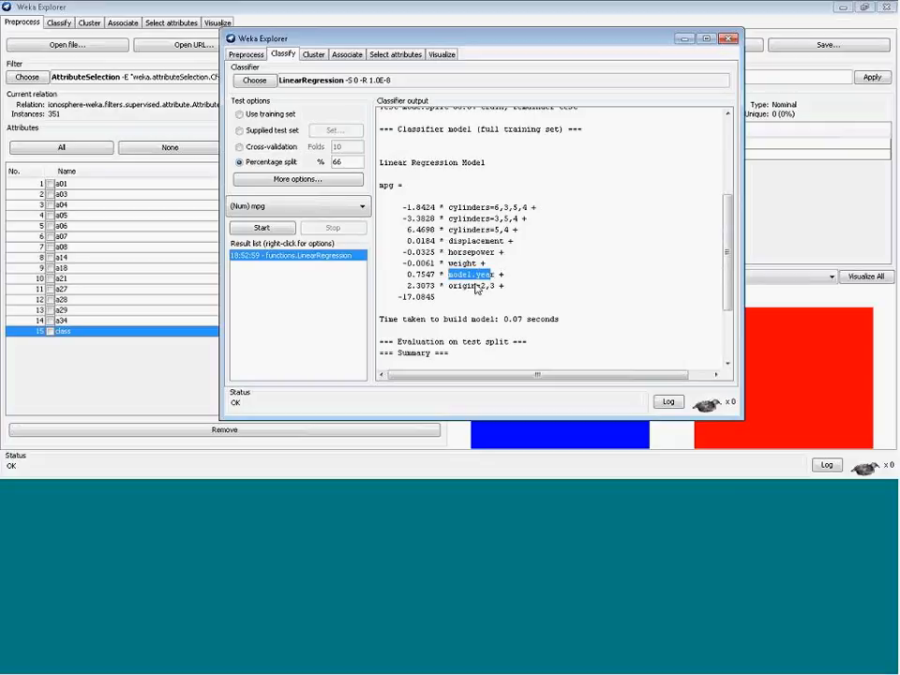
pyautogui.click(456, 295)
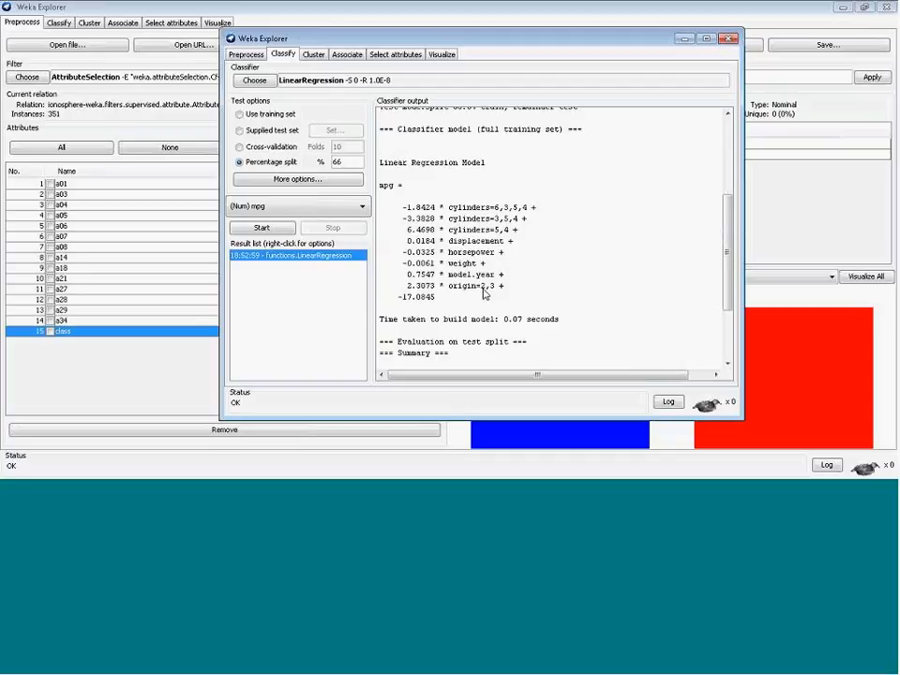
pyautogui.moveTo(438, 286); pyautogui.dragTo(406, 289)
pyautogui.click(431, 304)
pyautogui.moveTo(730, 251); pyautogui.dragTo(719, 227)
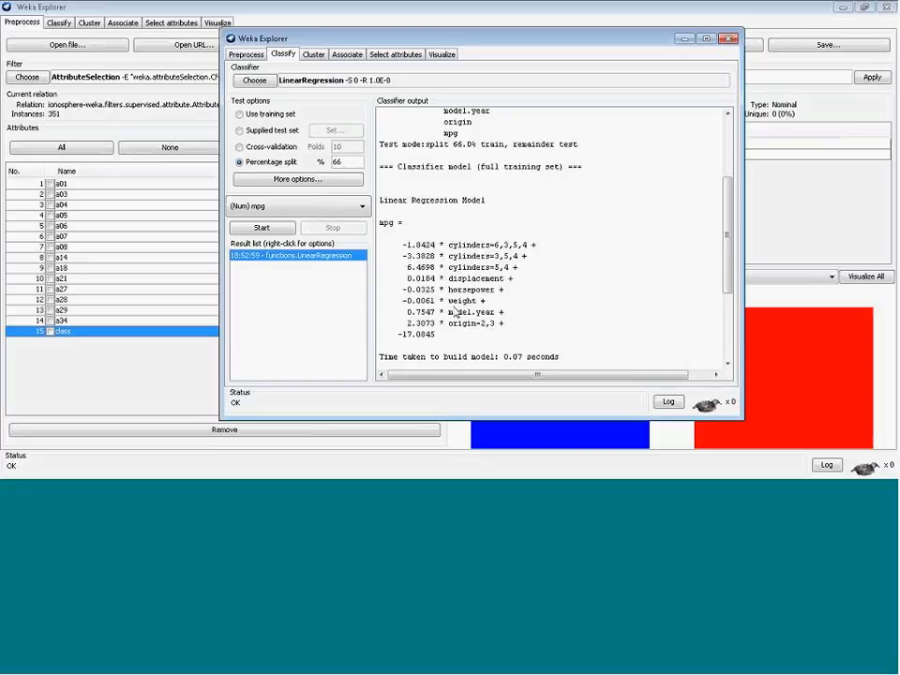
# Highlight the weight coefficient of the regression equation and briefly review the loaded cars attributes
pyautogui.moveTo(434, 301); pyautogui.dragTo(396, 305)
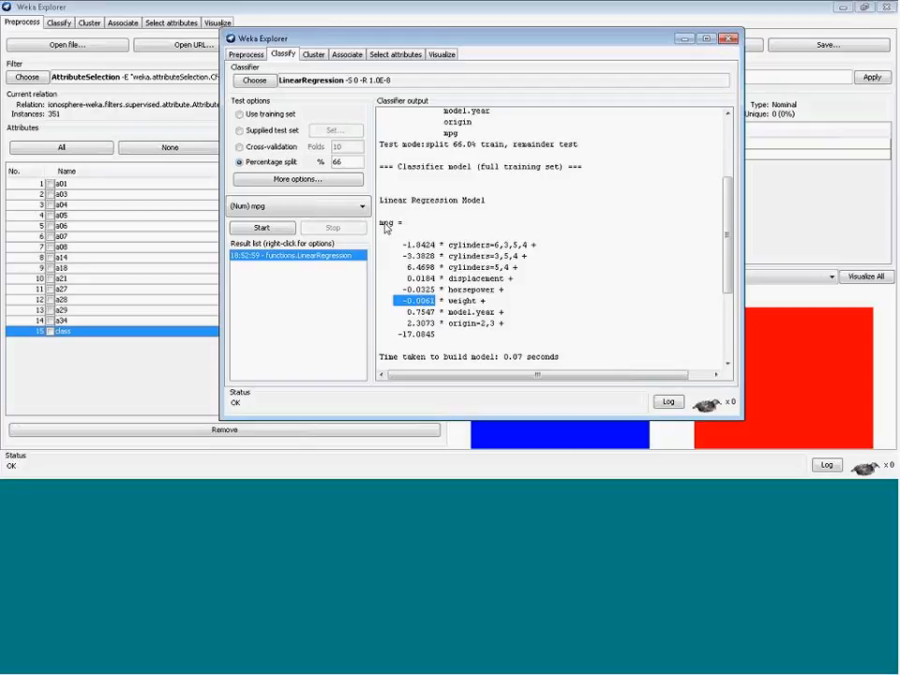
pyautogui.click(386, 228)
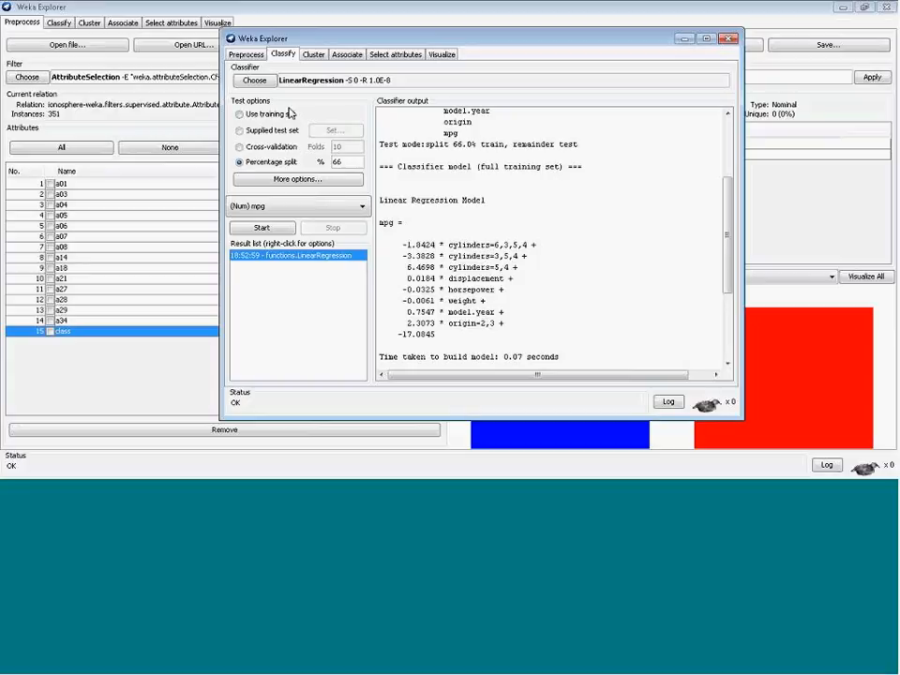
pyautogui.click(247, 53)
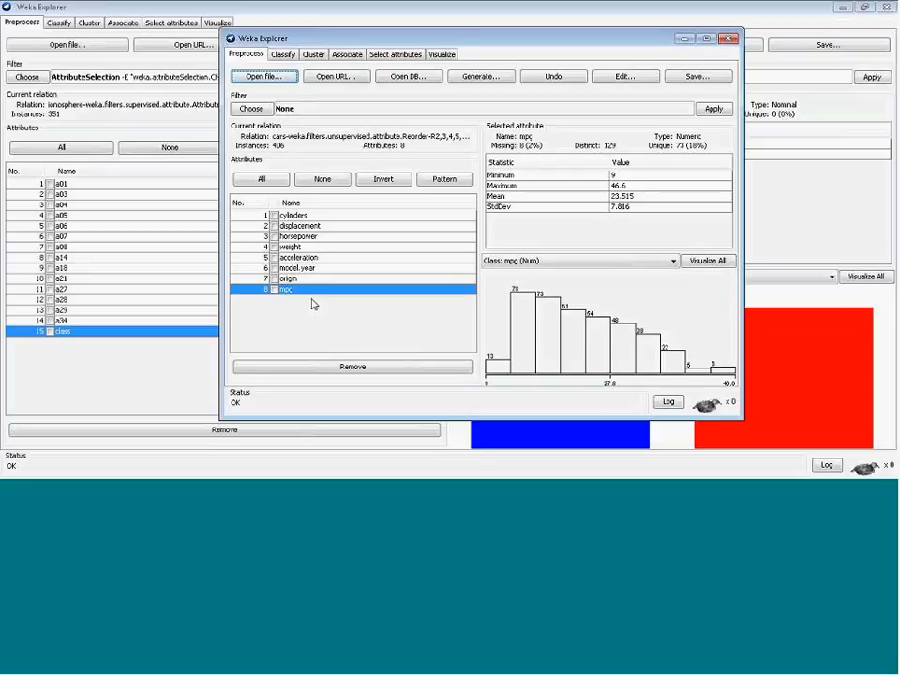
pyautogui.click(283, 54)
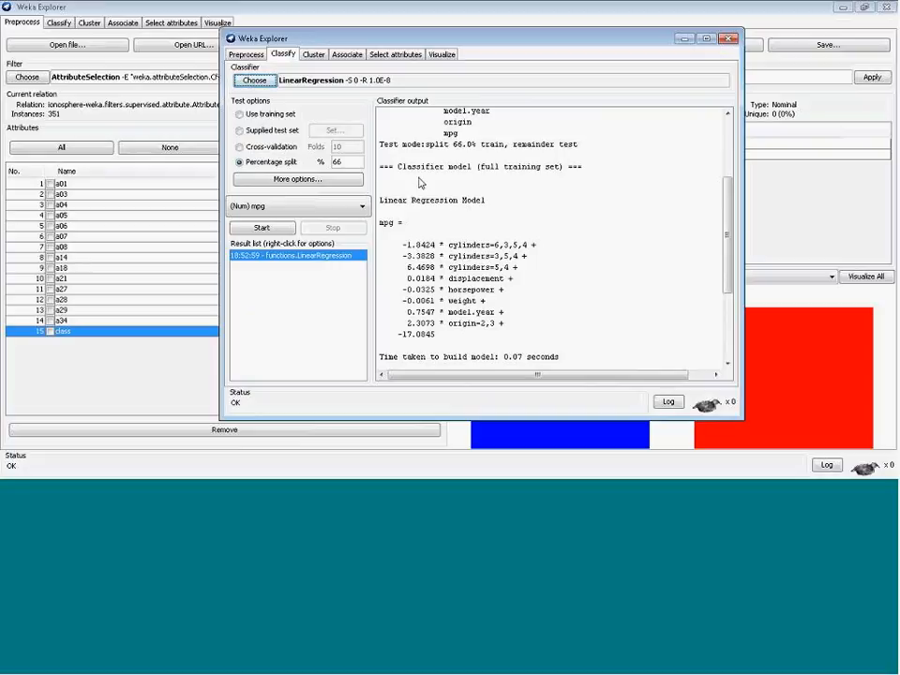
# Set LinearRegression's attribute selection method to No attribute selection and rerun it on the cars data
pyautogui.click(303, 85)
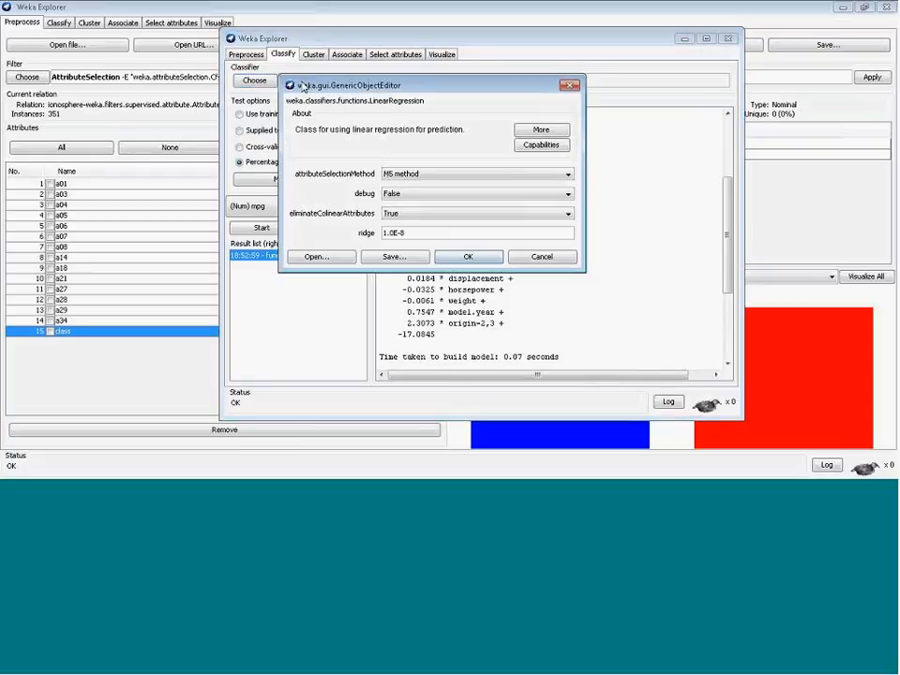
pyautogui.click(514, 175)
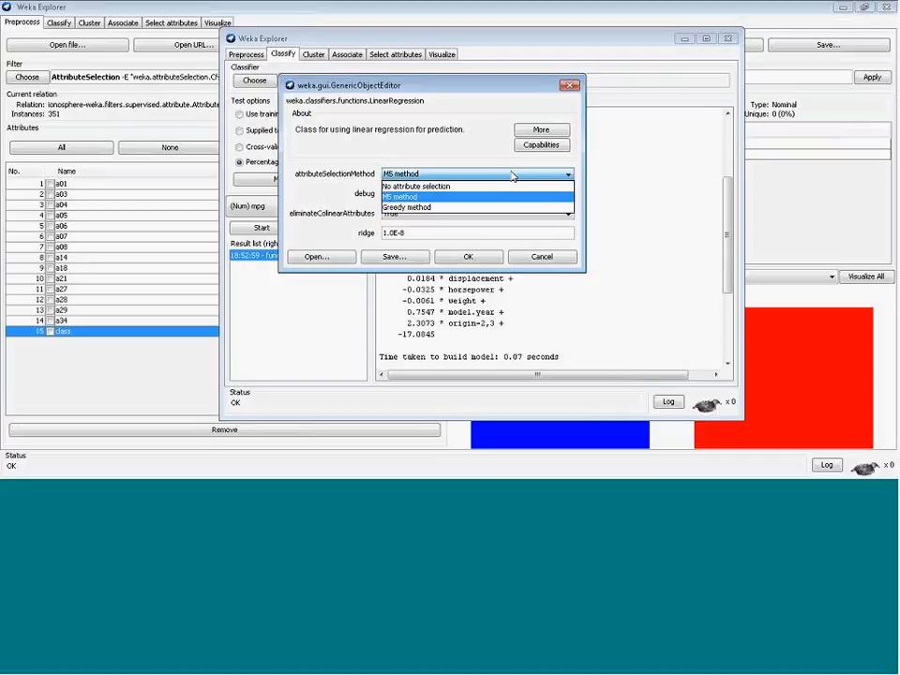
pyautogui.click(447, 187)
pyautogui.click(457, 261)
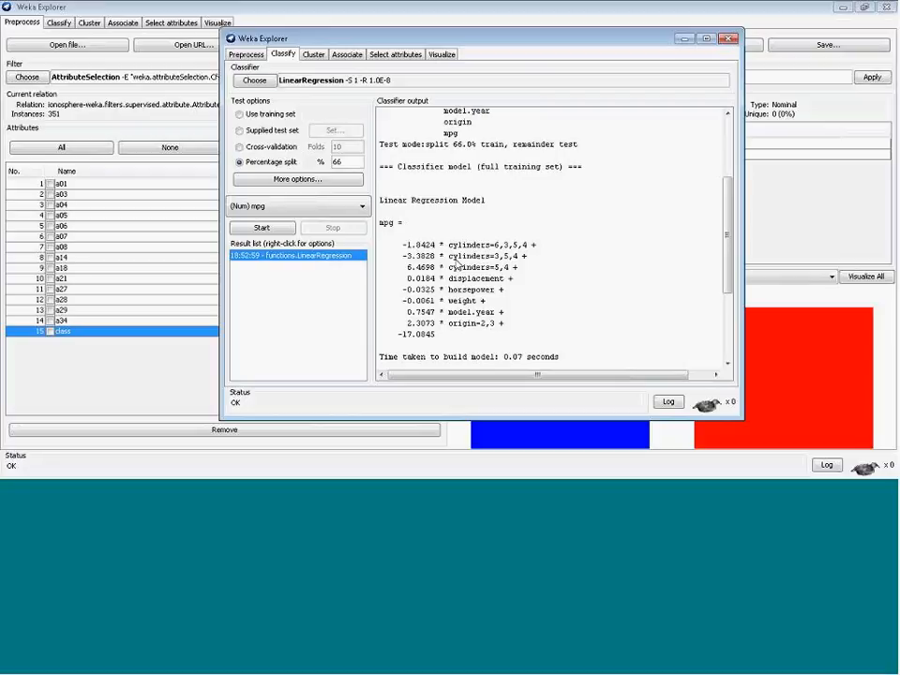
pyautogui.click(262, 228)
pyautogui.moveTo(730, 323); pyautogui.dragTo(723, 266)
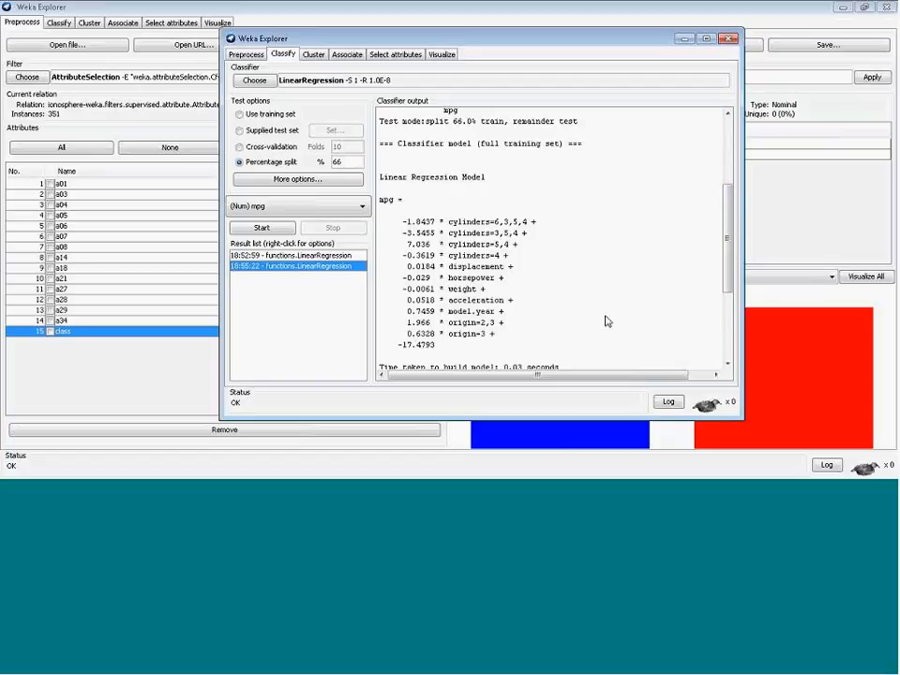
pyautogui.moveTo(723, 279); pyautogui.dragTo(721, 255)
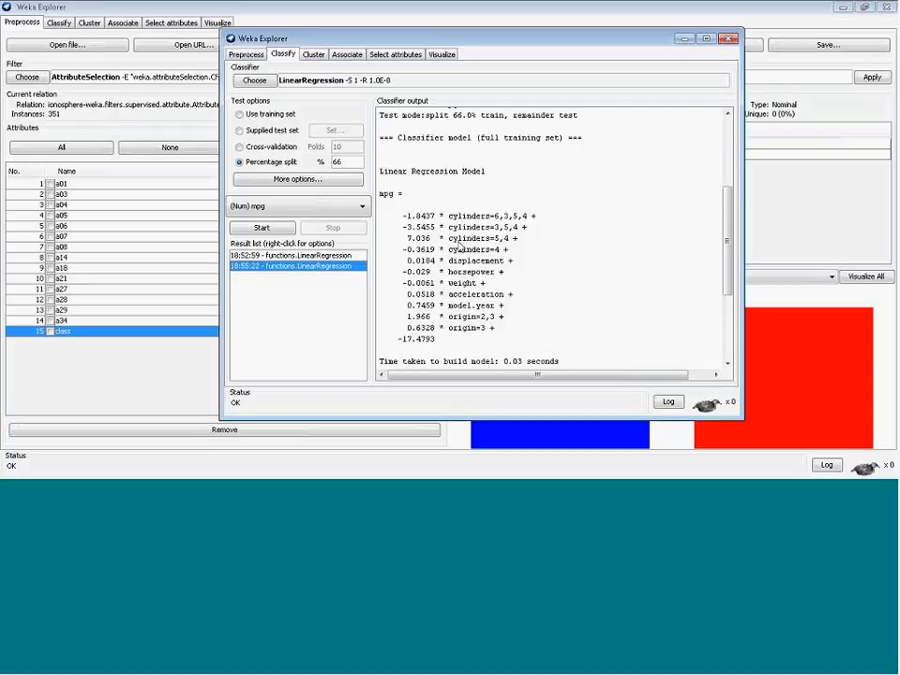
# Examine the cylinders attribute's values in the cars data, then return to the classifier results
pyautogui.click(246, 54)
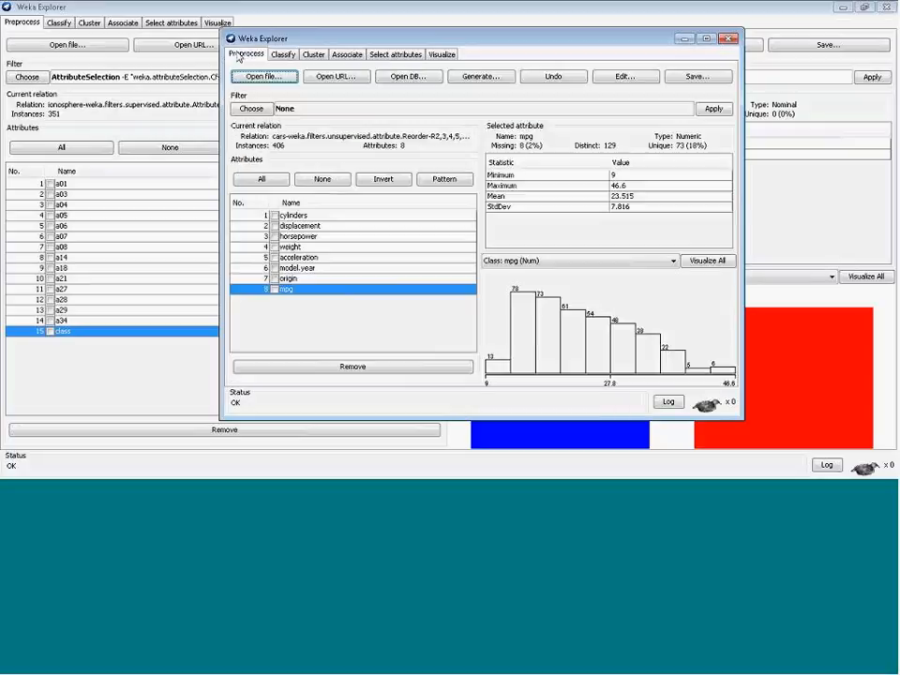
pyautogui.click(297, 217)
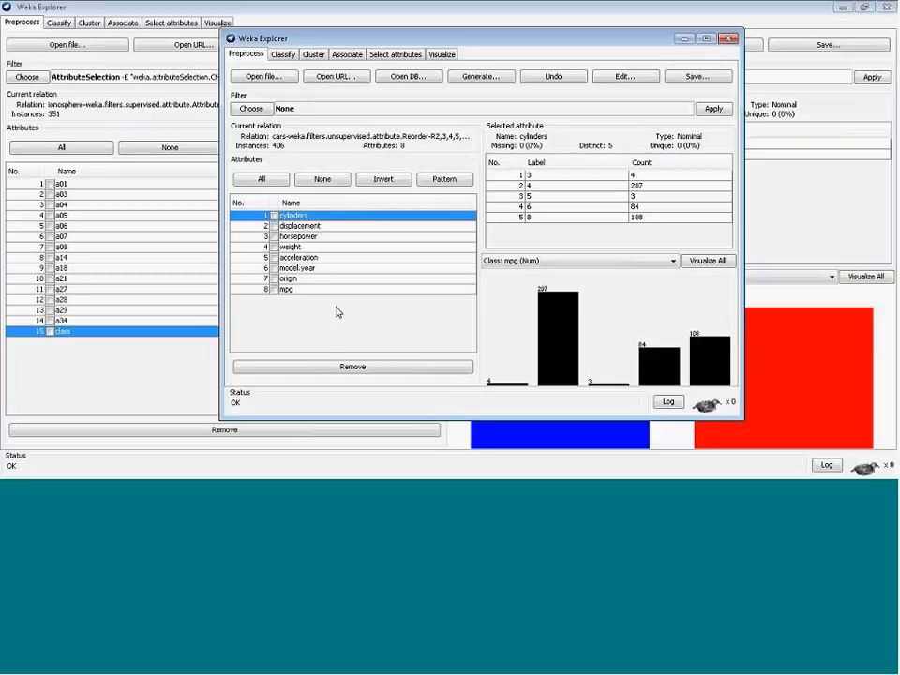
pyautogui.click(284, 53)
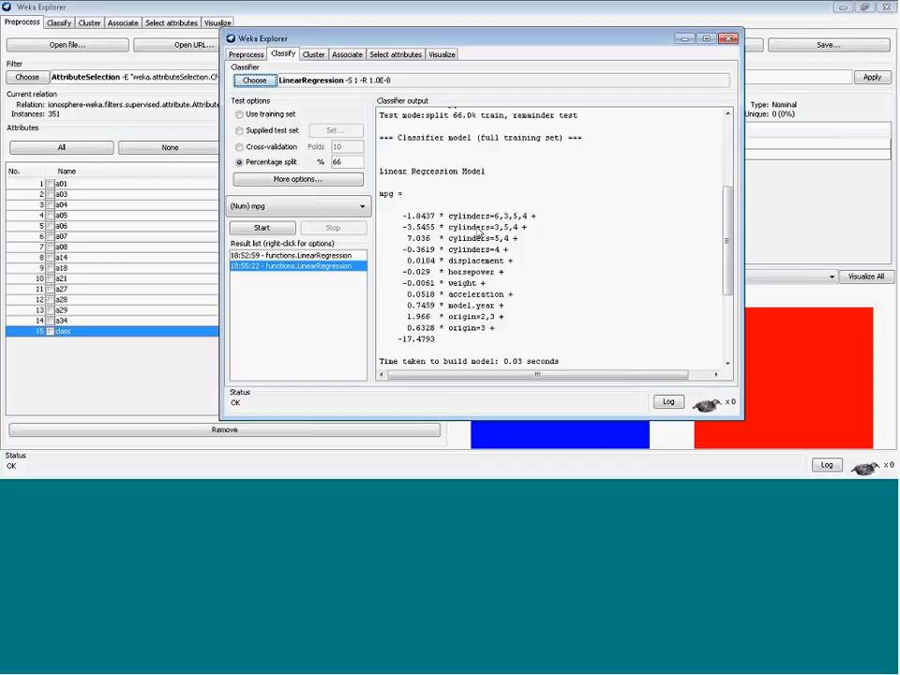
# Highlight the weight and horsepower terms and the cylinders coefficients in the new regression equation
pyautogui.moveTo(379, 193); pyautogui.dragTo(480, 347)
pyautogui.click(480, 347)
pyautogui.doubleClick(460, 283)
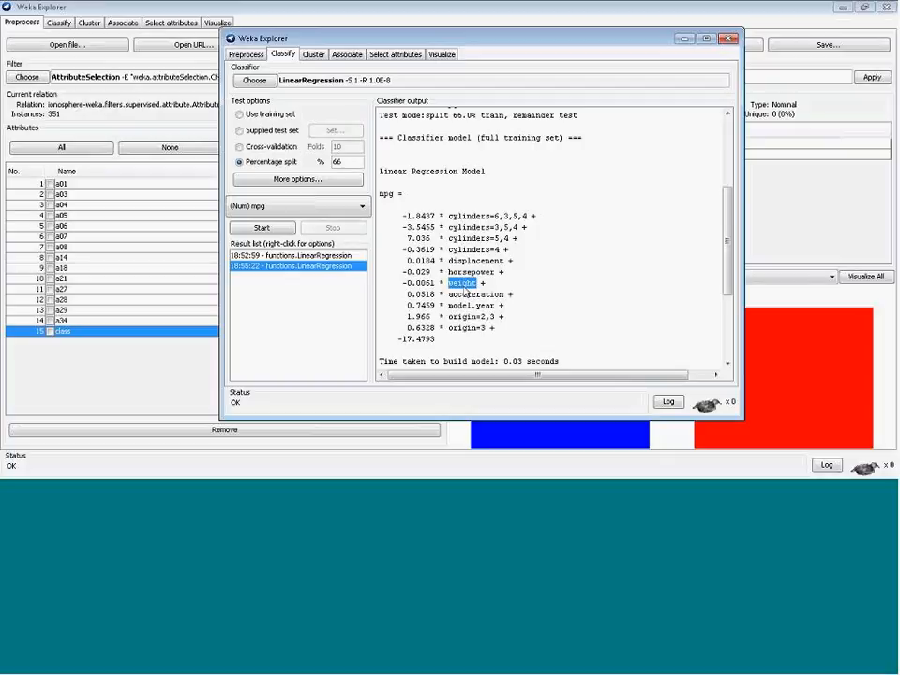
pyautogui.click(452, 280)
pyautogui.moveTo(449, 272); pyautogui.dragTo(477, 276)
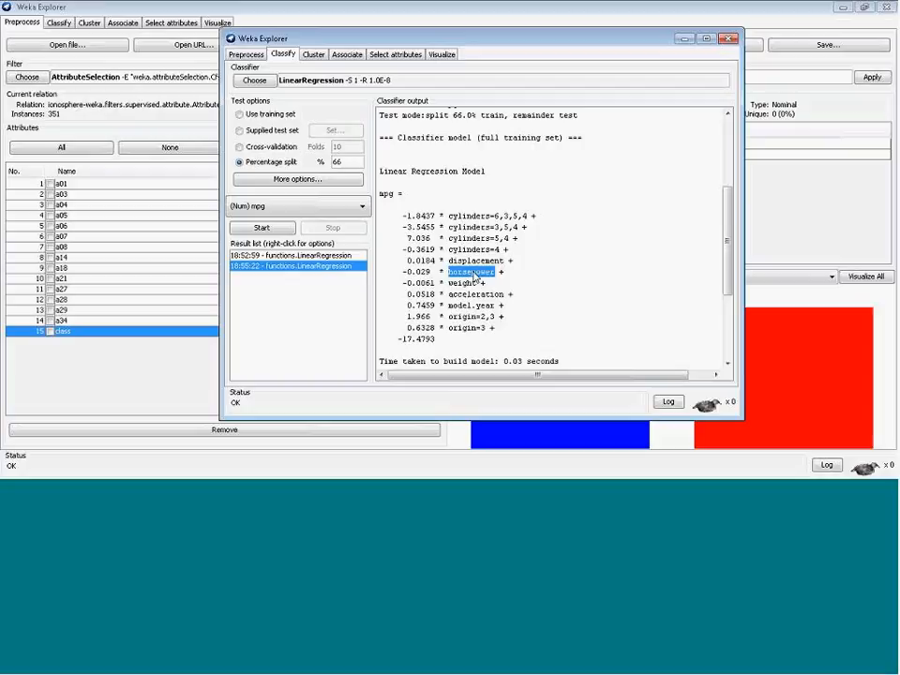
pyautogui.click(461, 265)
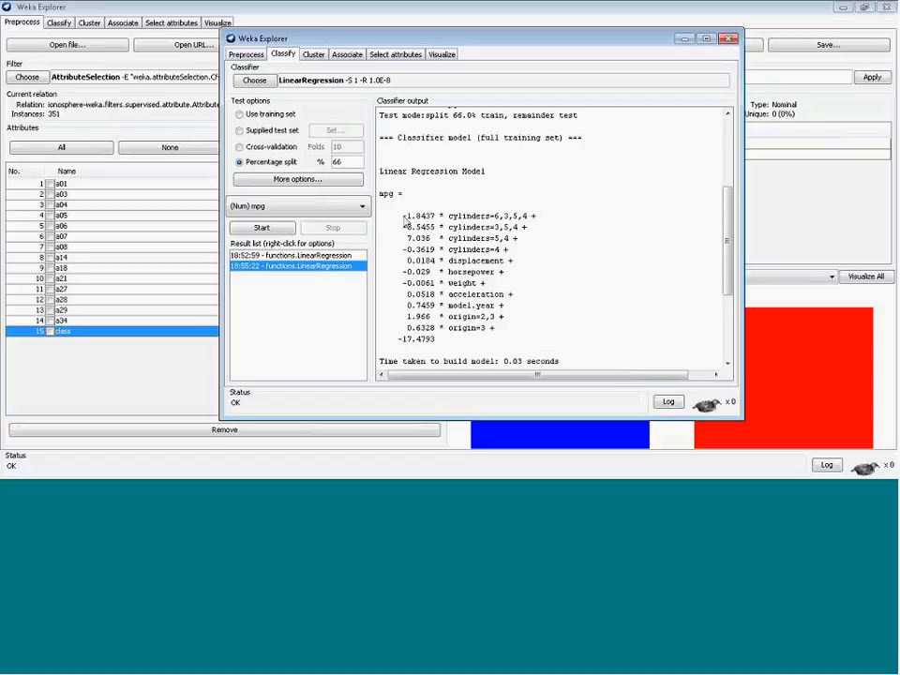
pyautogui.moveTo(403, 217); pyautogui.dragTo(448, 224)
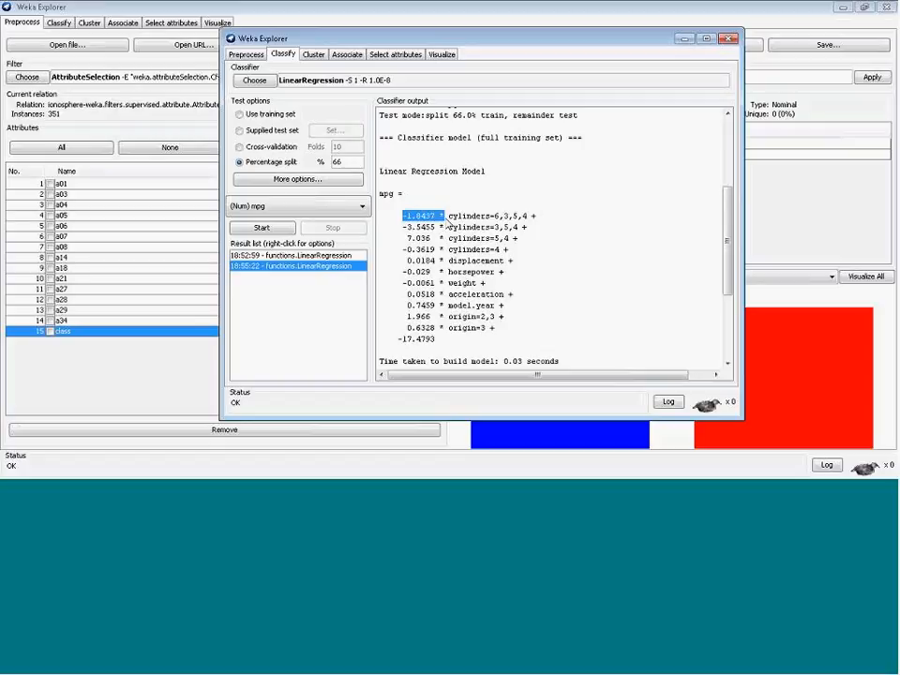
pyautogui.click(404, 231)
pyautogui.moveTo(403, 231); pyautogui.dragTo(450, 234)
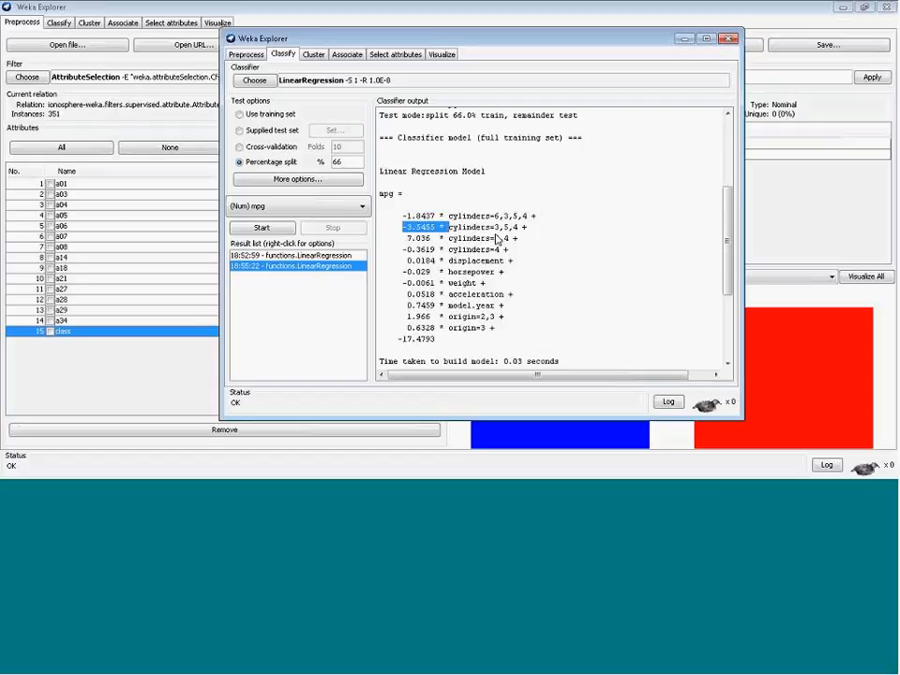
pyautogui.click(491, 250)
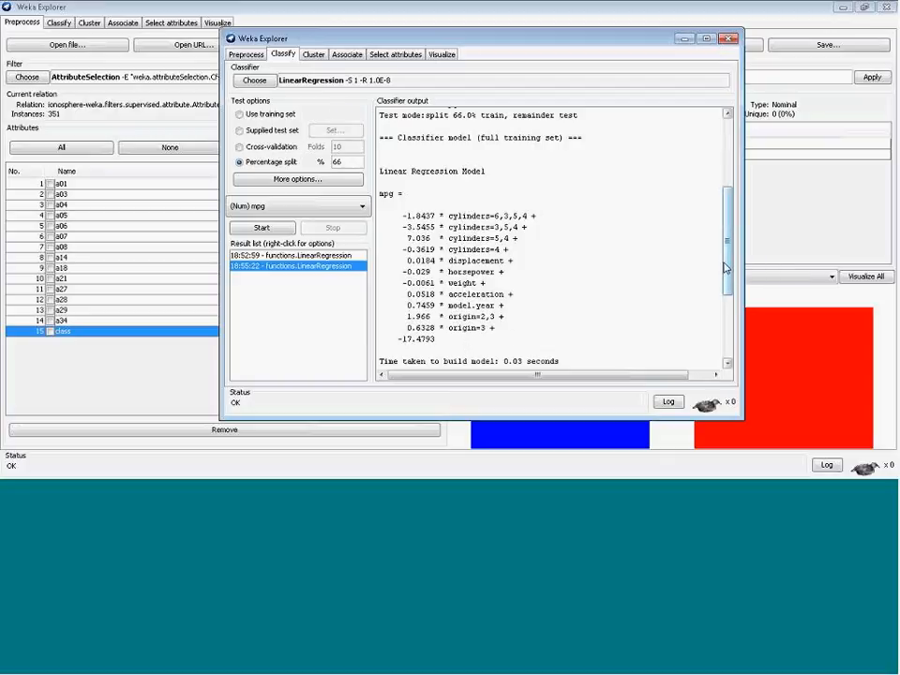
# Open the cars data in the dataset editor to inspect it, then return to the classifier output
pyautogui.moveTo(725, 268); pyautogui.dragTo(728, 298)
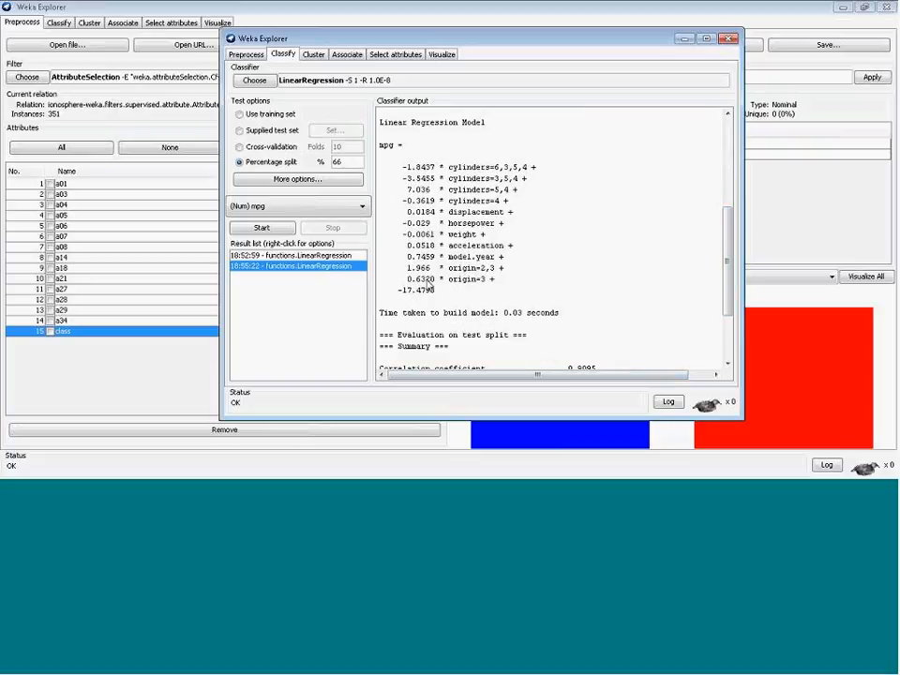
pyautogui.click(247, 55)
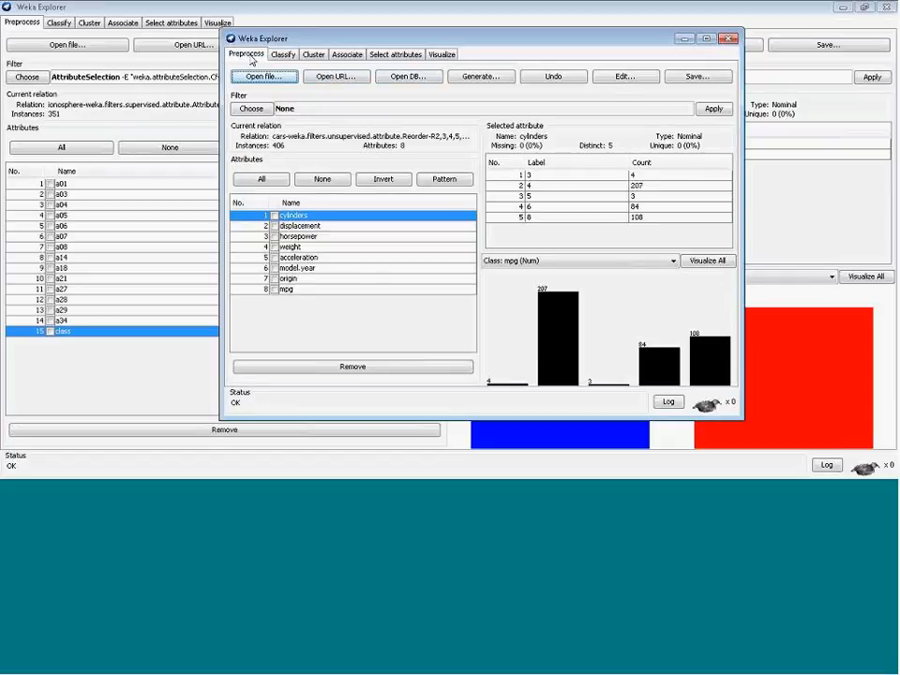
pyautogui.click(624, 76)
pyautogui.moveTo(297, 68)
pyautogui.mouseDown()
pyautogui.moveTo(297, 258)
pyautogui.moveTo(298, 64)
pyautogui.mouseUp()
pyautogui.click(285, 299)
pyautogui.click(292, 13)
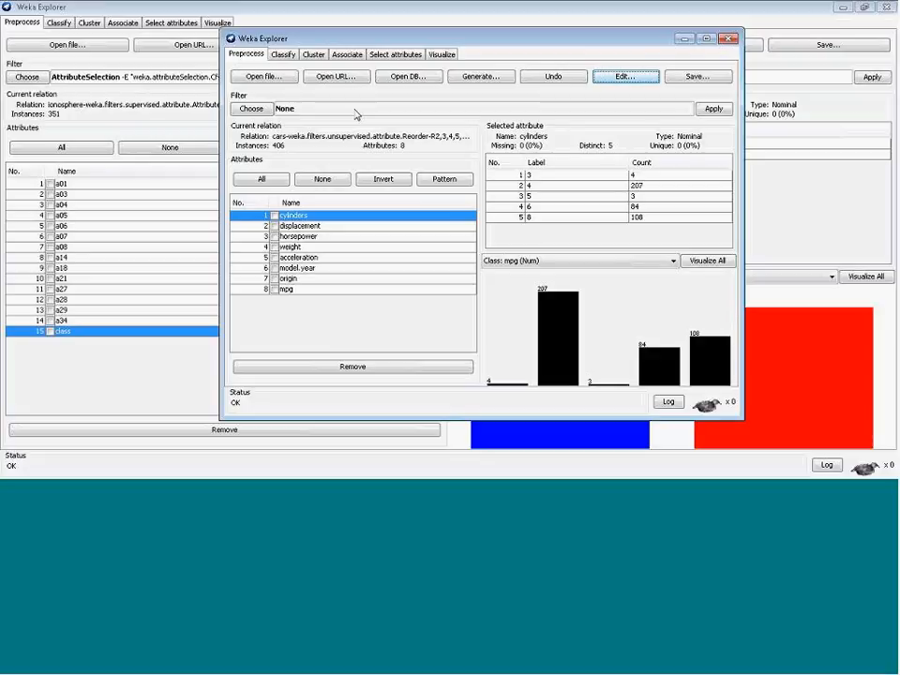
pyautogui.click(283, 57)
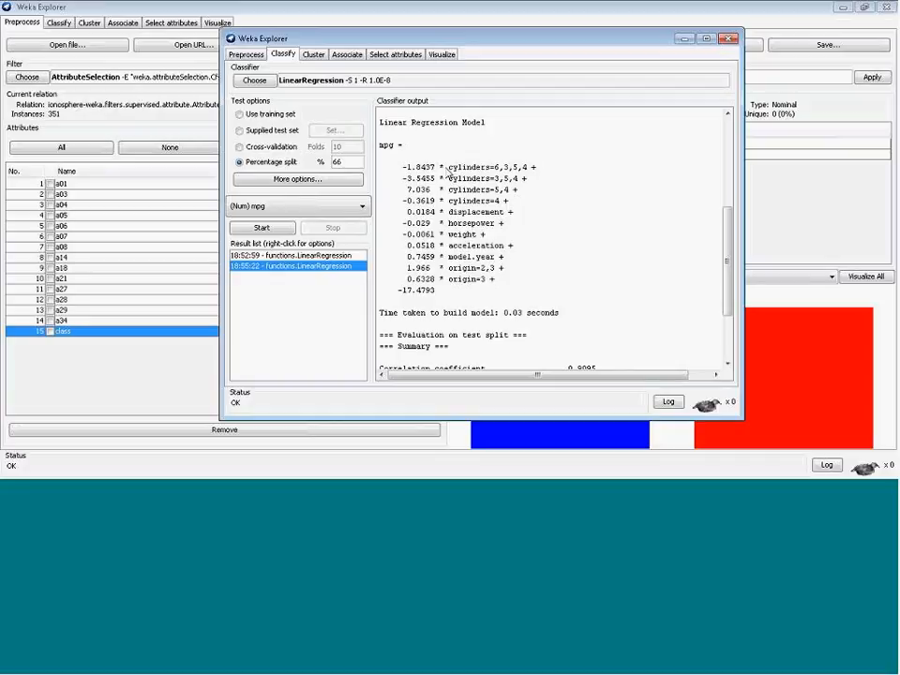
# Highlight the cylinders=6,3,5,4 term and the adjacent cylinders terms of the regression equation
pyautogui.moveTo(447, 167); pyautogui.dragTo(400, 167)
pyautogui.click(435, 242)
pyautogui.moveTo(449, 168); pyautogui.dragTo(455, 169)
pyautogui.click(539, 167)
pyautogui.moveTo(540, 170); pyautogui.dragTo(447, 168)
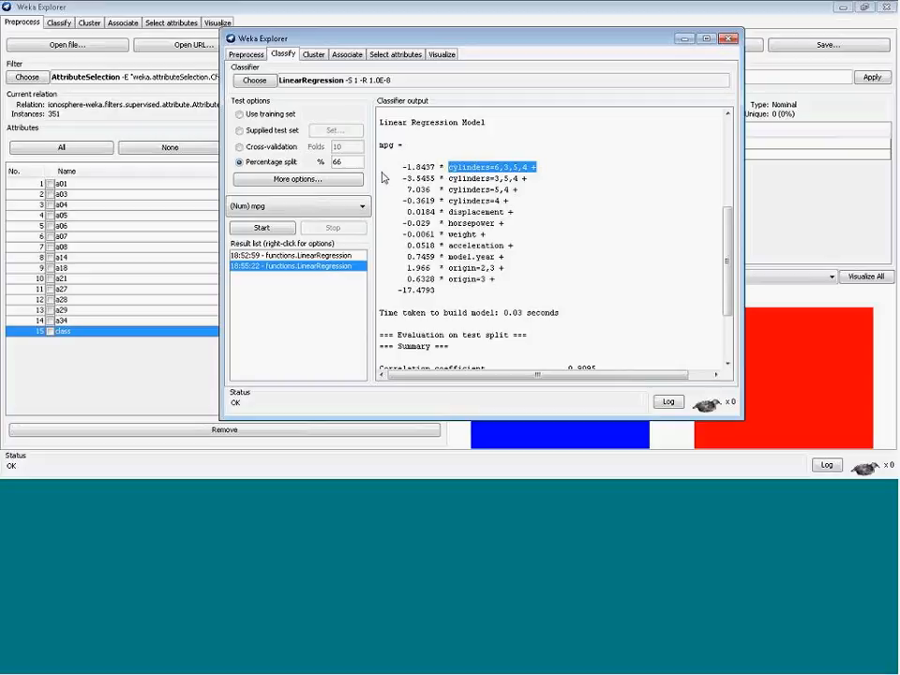
pyautogui.click(487, 177)
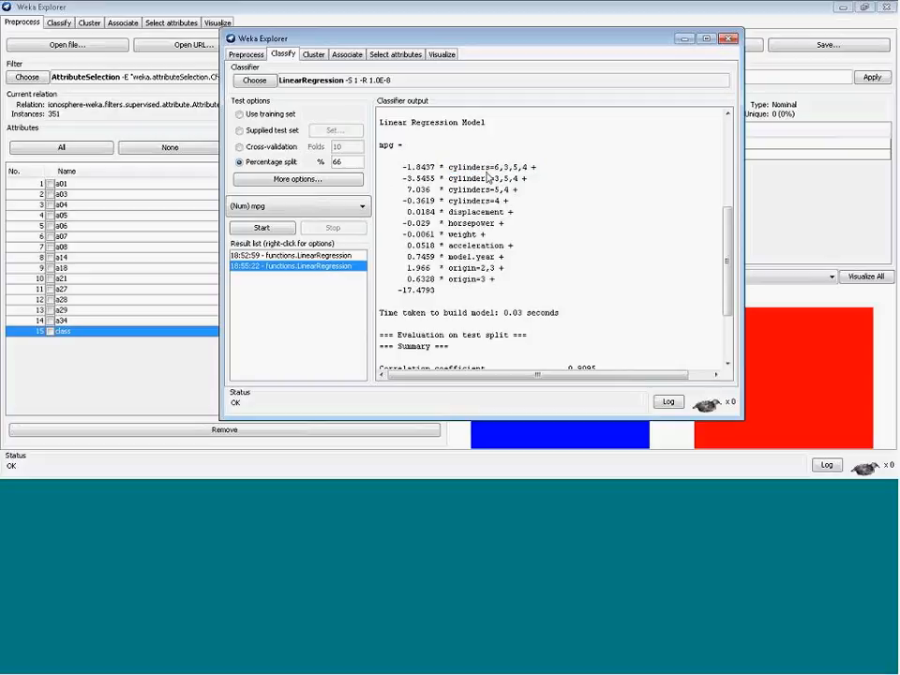
pyautogui.moveTo(451, 169); pyautogui.dragTo(535, 169)
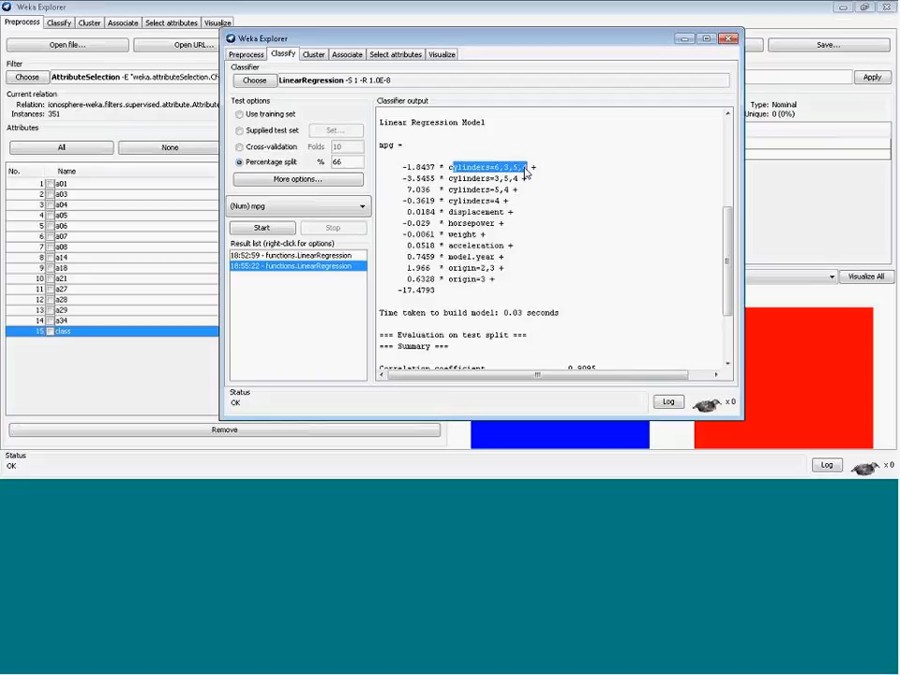
pyautogui.click(485, 182)
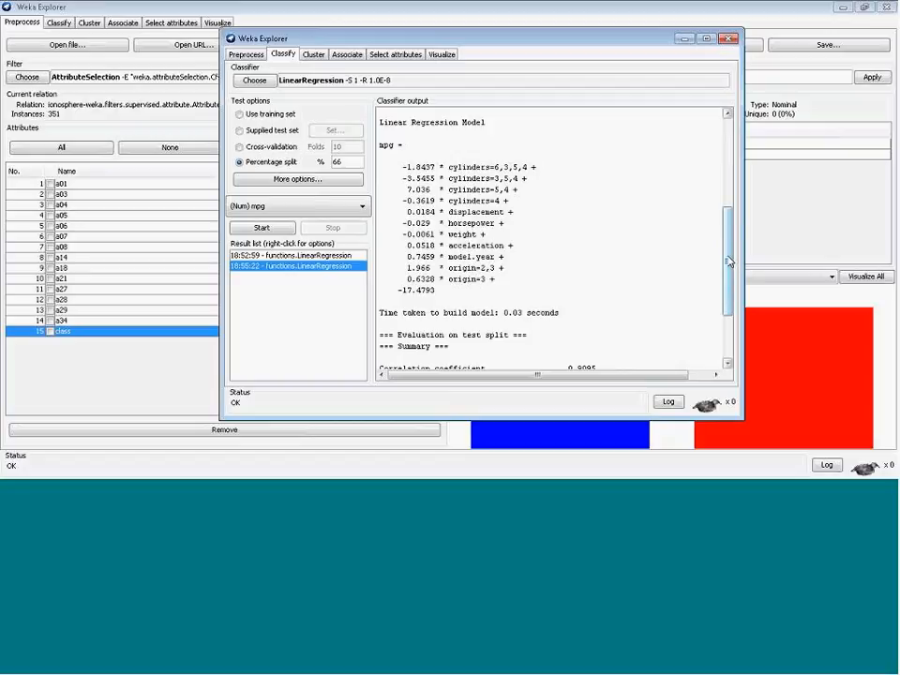
# Scroll through the new model's run information, equation and test split evaluation summary
pyautogui.moveTo(728, 257); pyautogui.dragTo(729, 302)
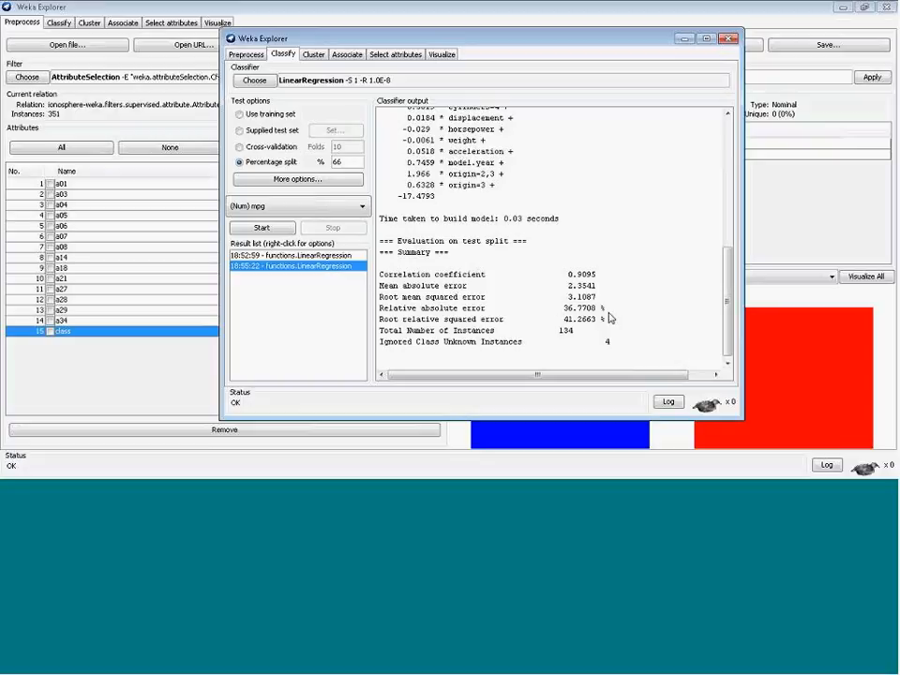
pyautogui.moveTo(728, 358); pyautogui.dragTo(679, 153)
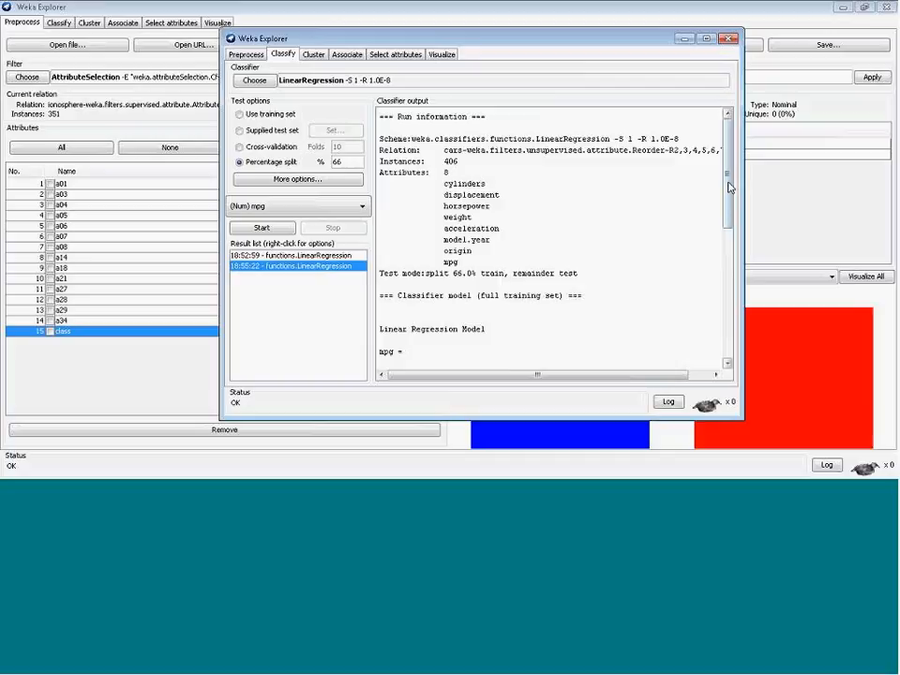
pyautogui.scroll(-6, 730, 188)
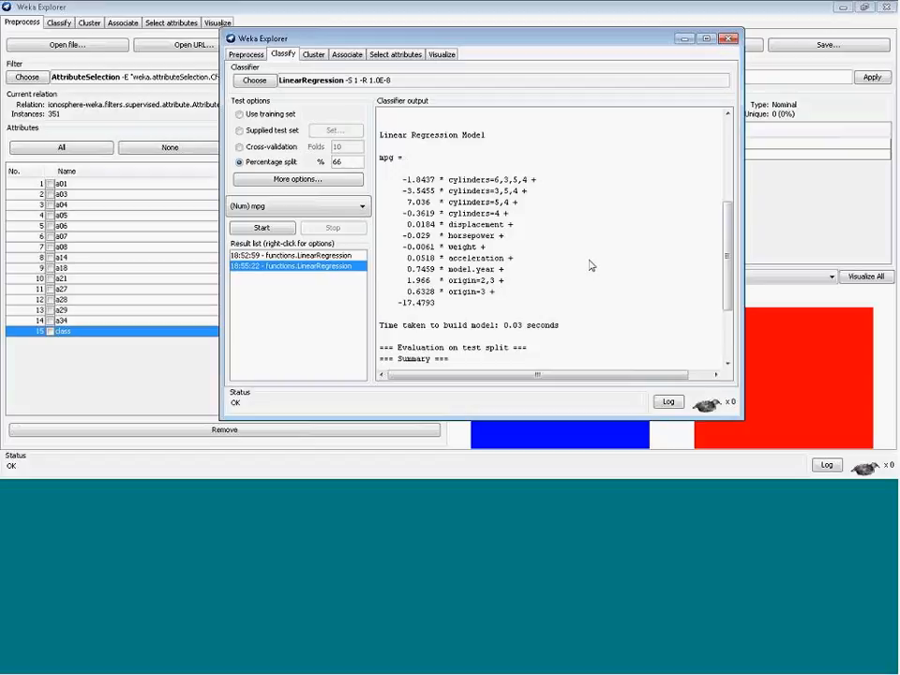
pyautogui.scroll(-3, 730, 356)
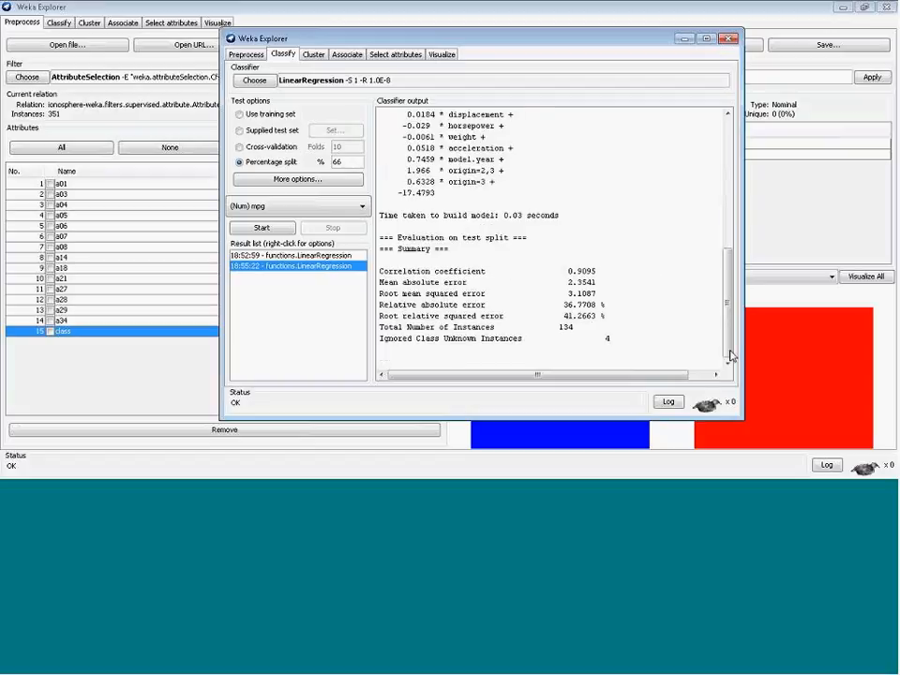
pyautogui.click(730, 195)
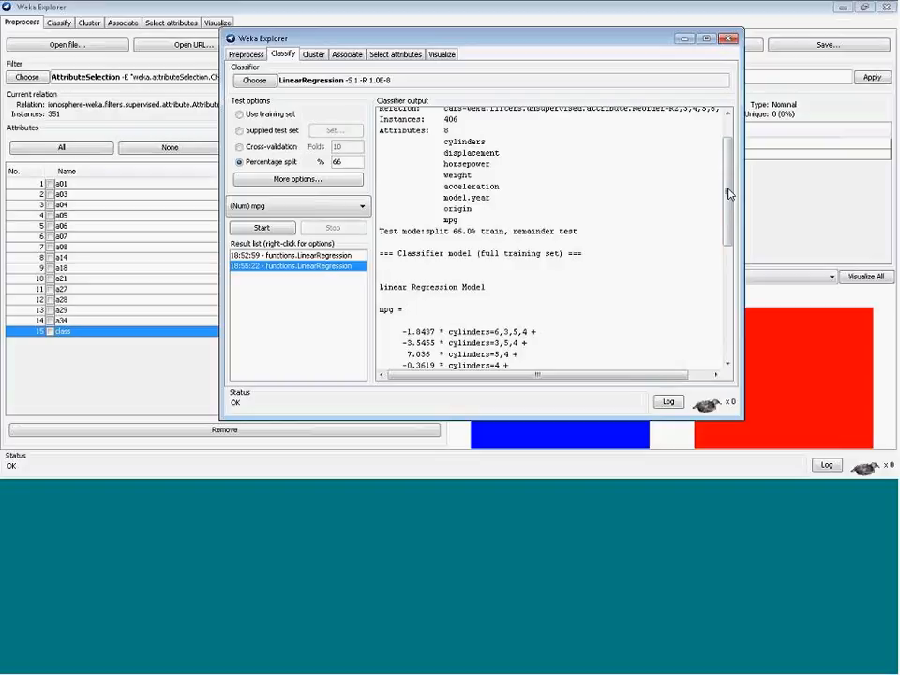
pyautogui.click(730, 281)
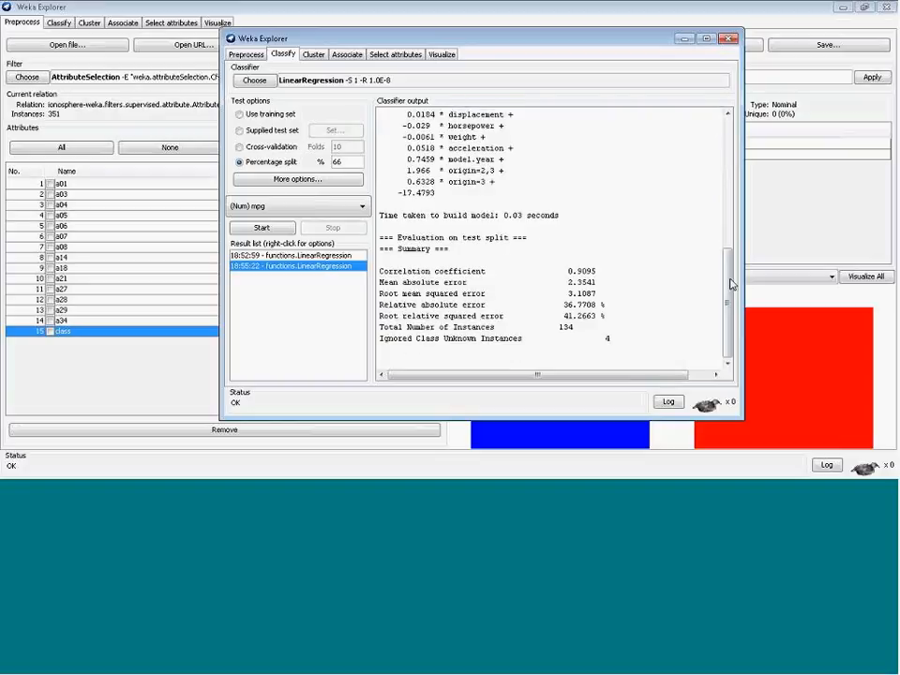
pyautogui.click(727, 184)
pyautogui.click(730, 303)
pyautogui.click(728, 207)
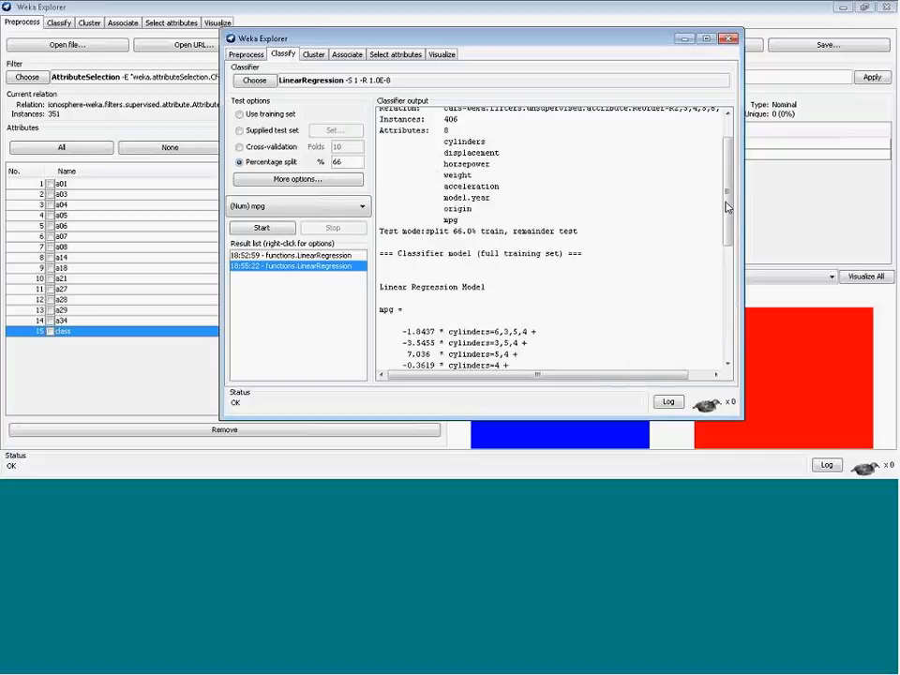
pyautogui.click(730, 322)
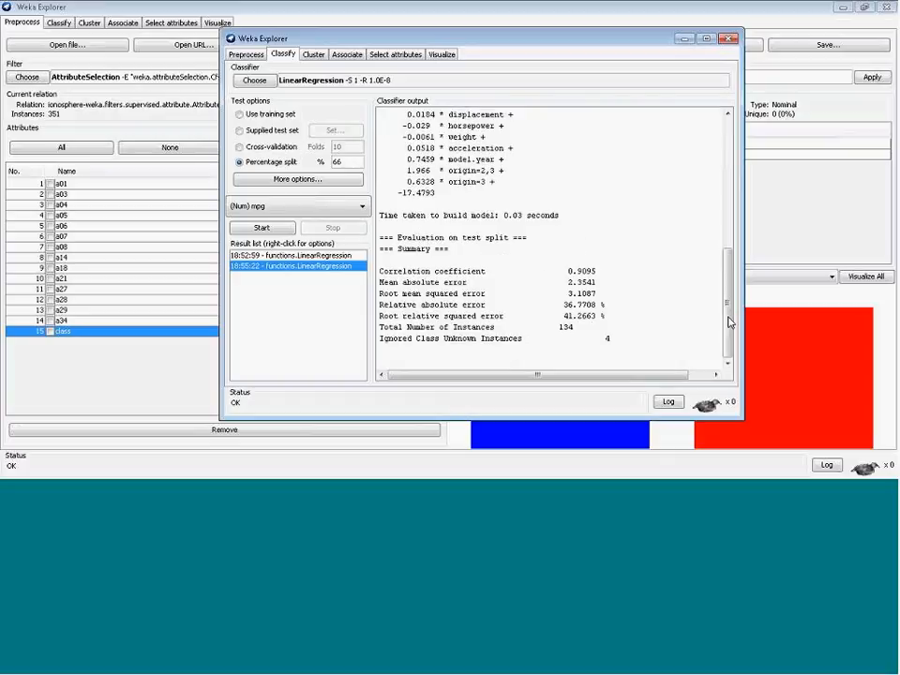
pyautogui.click(731, 178)
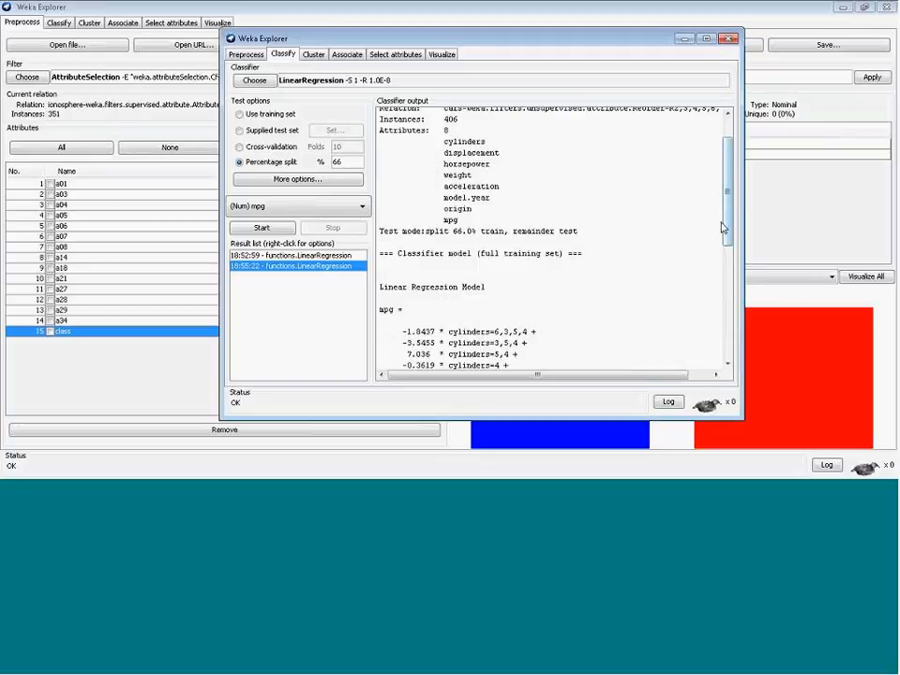
# Review the regression equation coefficients and the test split correlation and error statistics, then return to the run information
pyautogui.moveTo(722, 242); pyautogui.dragTo(727, 286)
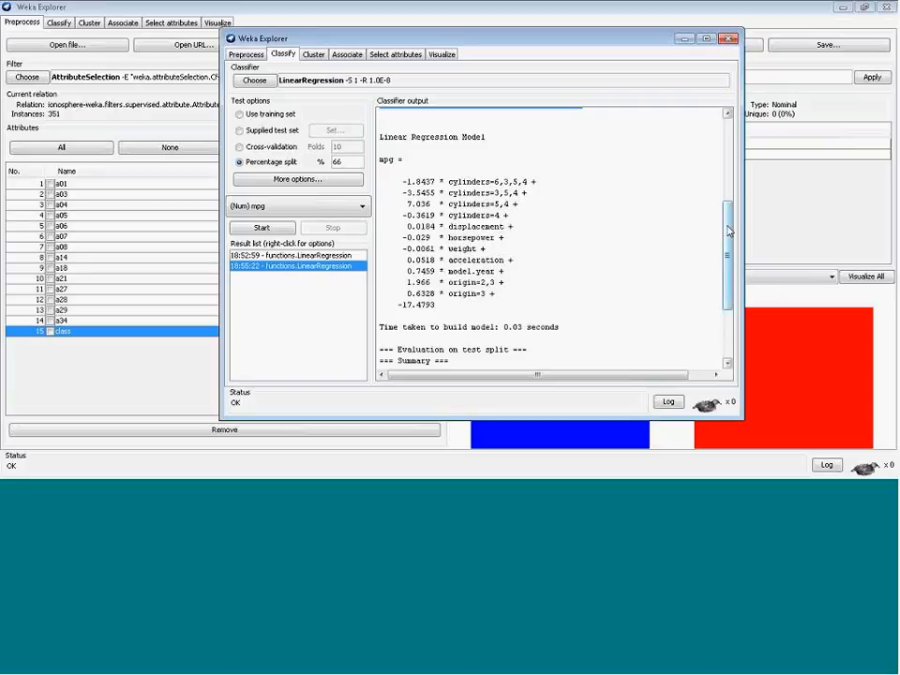
pyautogui.moveTo(730, 231); pyautogui.dragTo(729, 234)
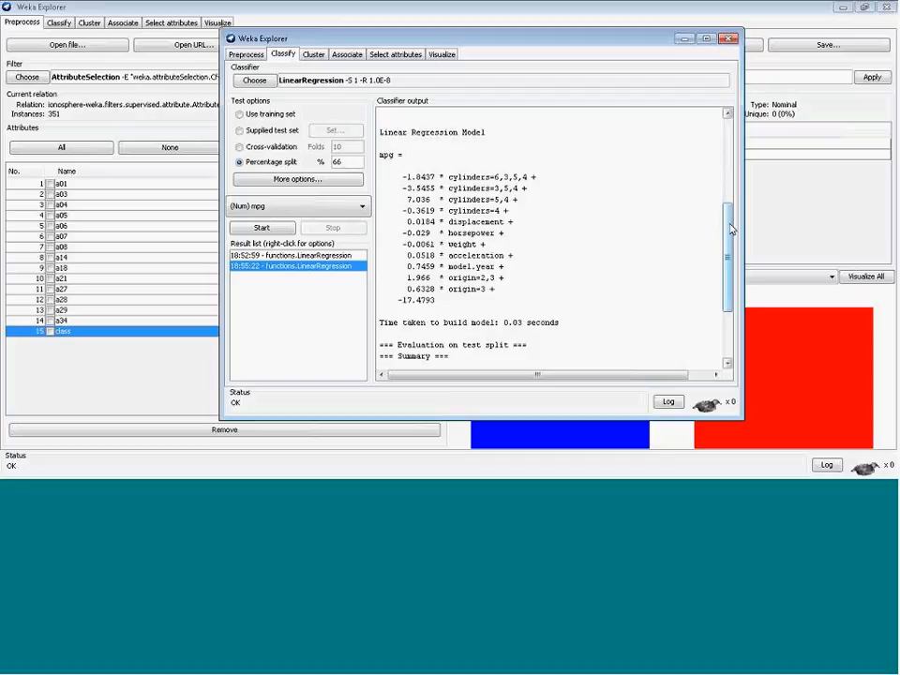
pyautogui.moveTo(731, 229); pyautogui.dragTo(731, 230)
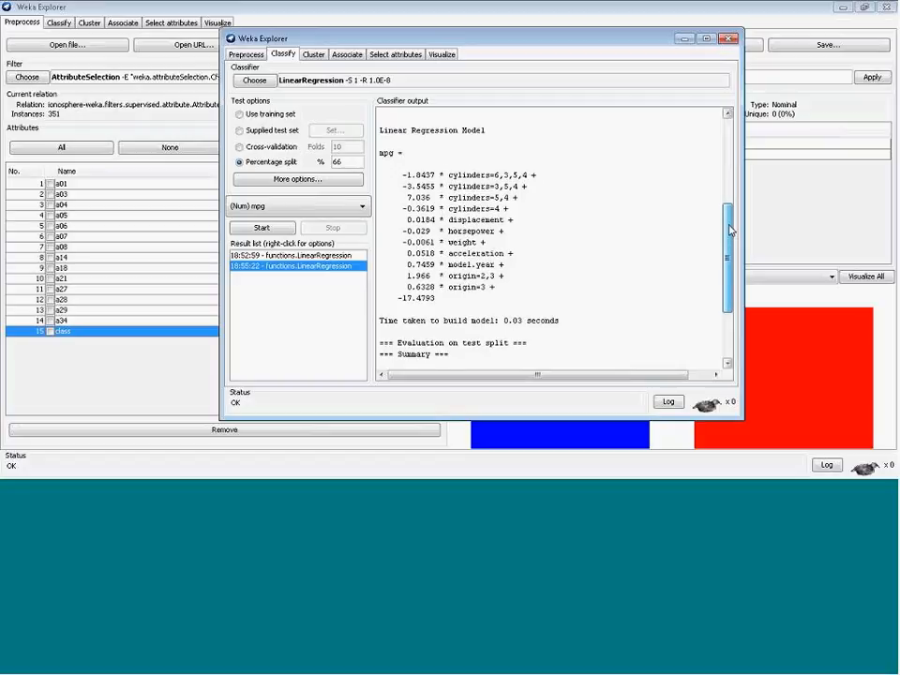
pyautogui.moveTo(730, 231); pyautogui.dragTo(731, 232)
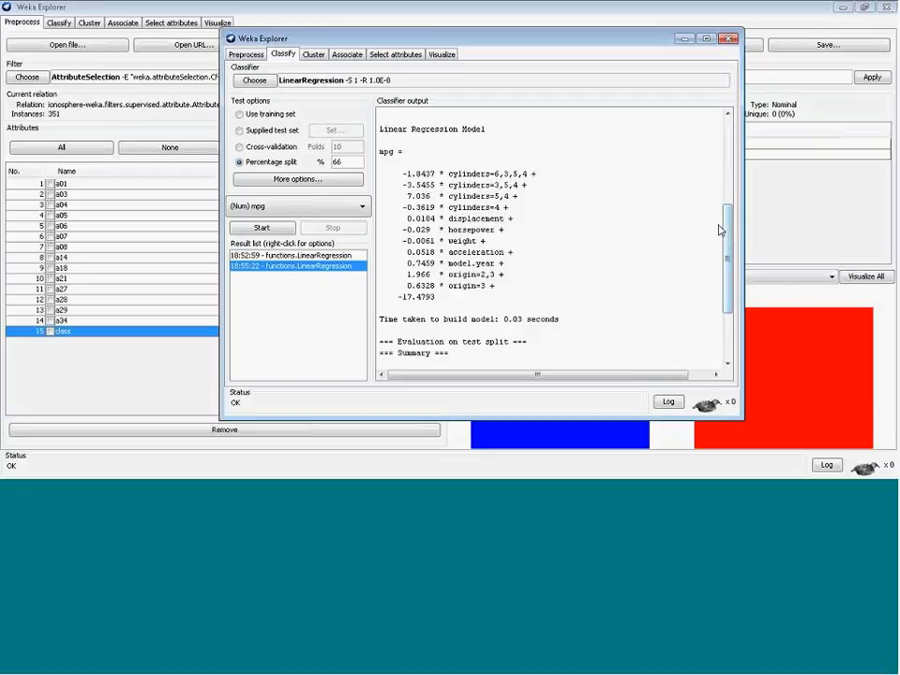
pyautogui.moveTo(728, 234)
pyautogui.mouseDown()
pyautogui.moveTo(726, 297)
pyautogui.moveTo(723, 221)
pyautogui.moveTo(724, 240)
pyautogui.mouseUp()
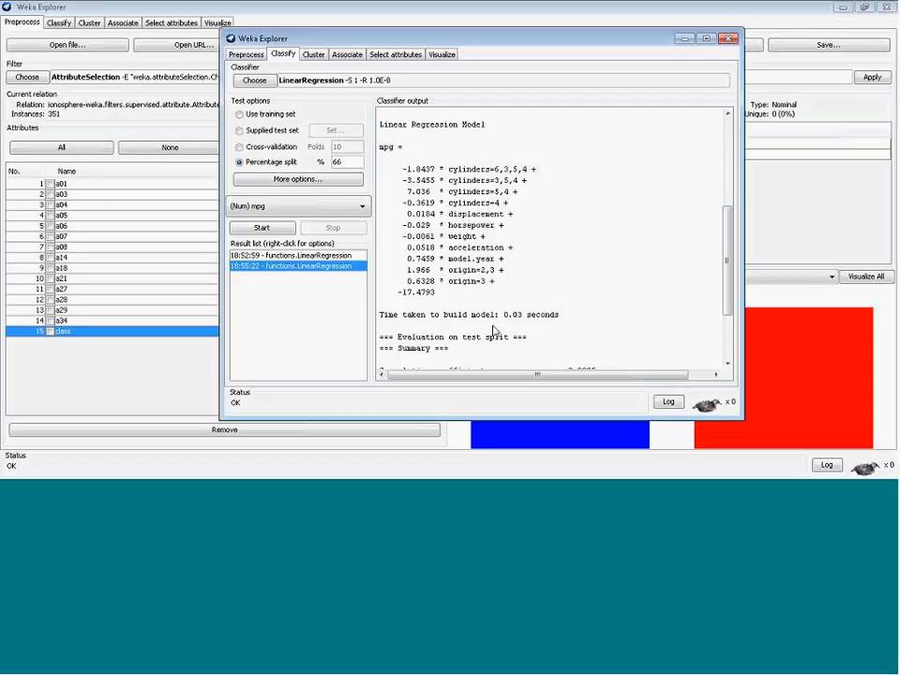
pyautogui.moveTo(730, 230); pyautogui.dragTo(731, 298)
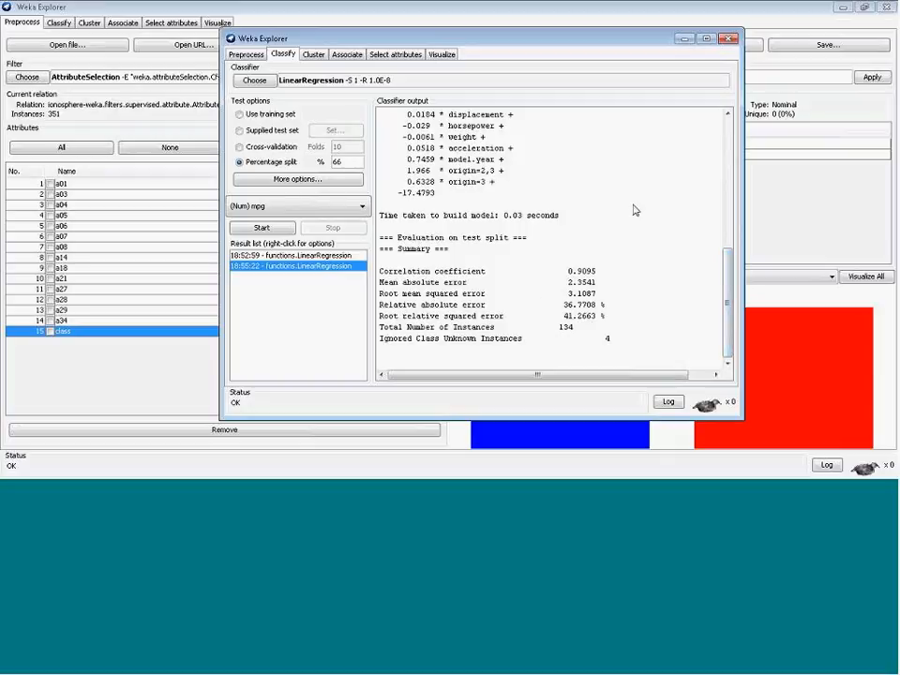
pyautogui.moveTo(730, 338); pyautogui.dragTo(709, 241)
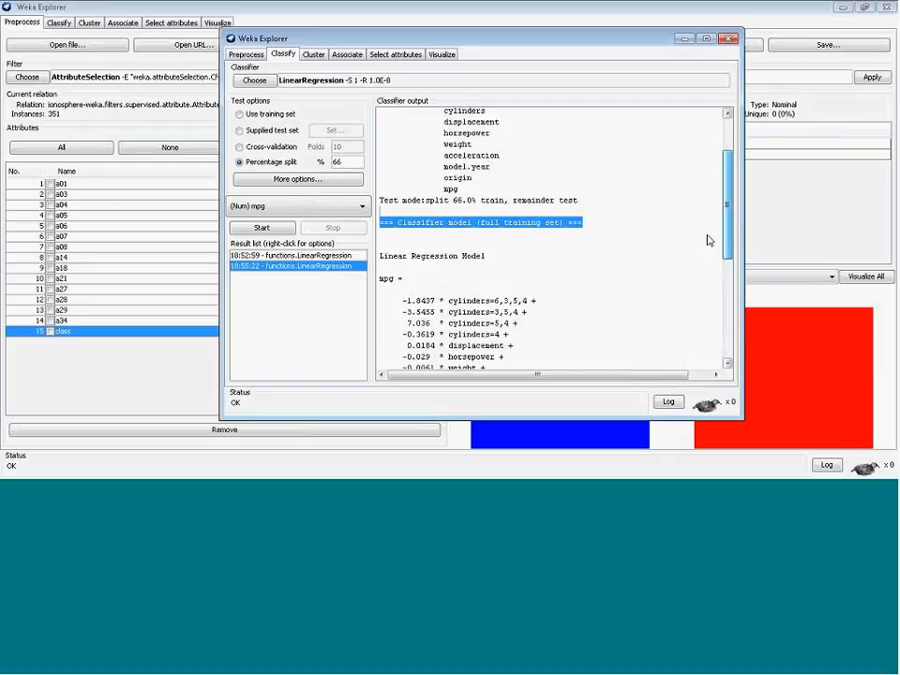
pyautogui.scroll(3, 704, 197)
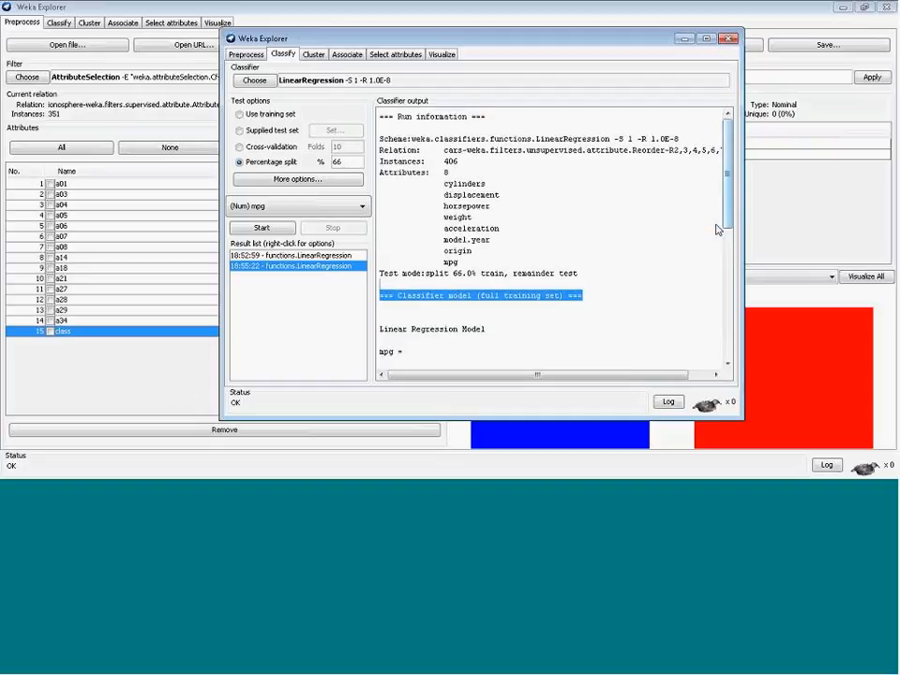
# Return to the main Explorer's classifier results and open the second MultilayerPerceptron run's test split evaluation and confusion matrix
pyautogui.click(193, 396)
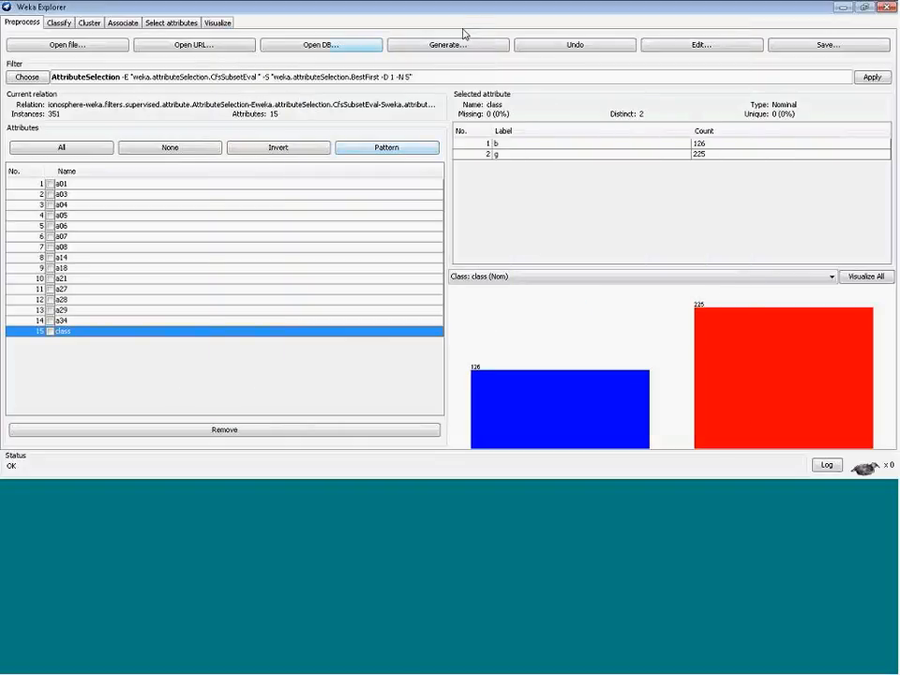
pyautogui.click(52, 22)
pyautogui.moveTo(263, 152); pyautogui.dragTo(306, 406)
pyautogui.click(451, 260)
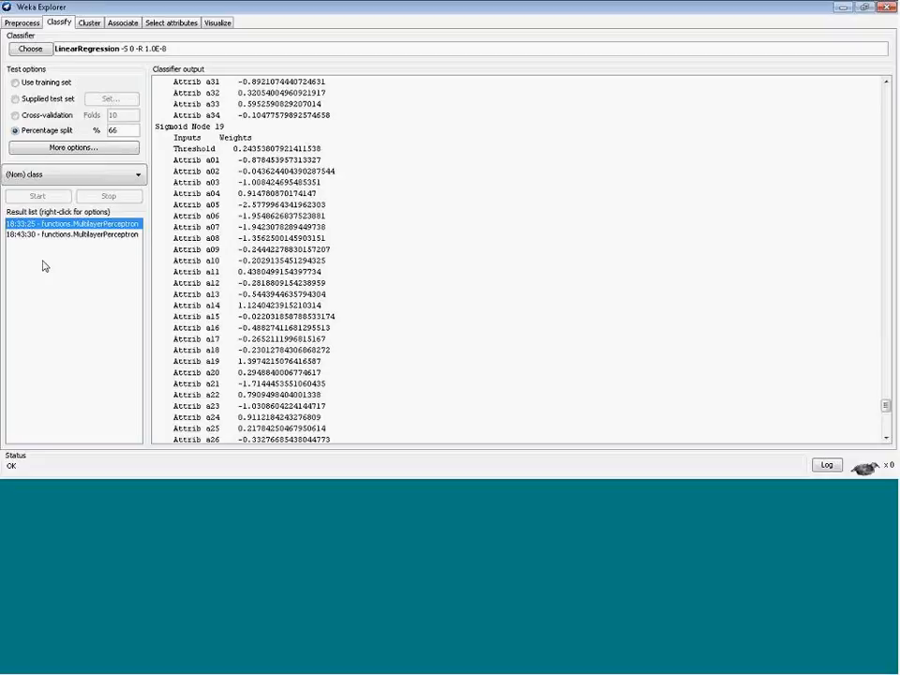
pyautogui.click(32, 234)
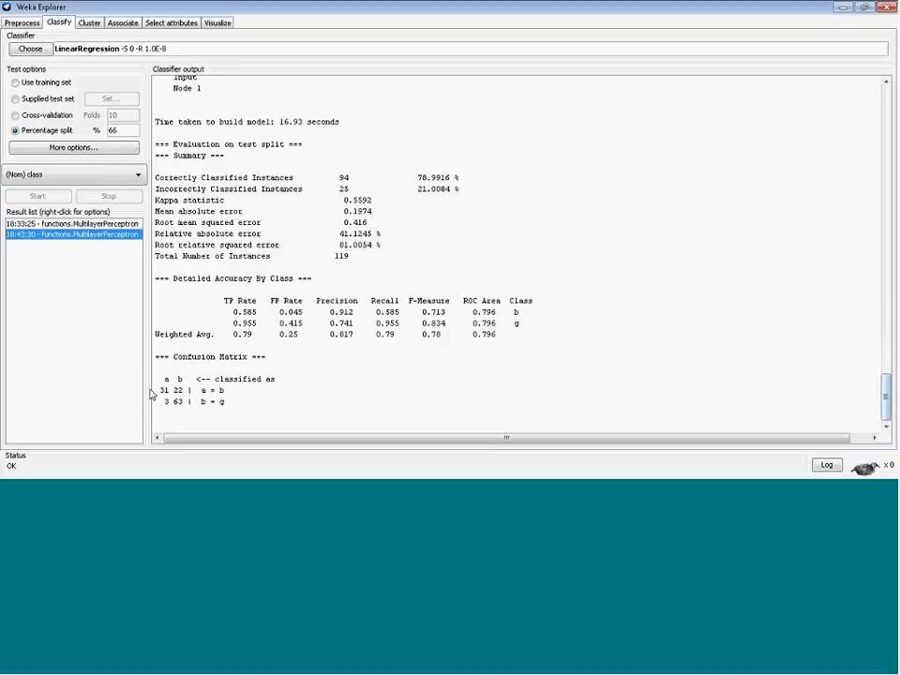
pyautogui.moveTo(278, 244); pyautogui.dragTo(255, 213)
pyautogui.click(215, 193)
pyautogui.moveTo(886, 402)
pyautogui.mouseDown()
pyautogui.moveTo(874, 114)
pyautogui.moveTo(889, 405)
pyautogui.mouseUp()
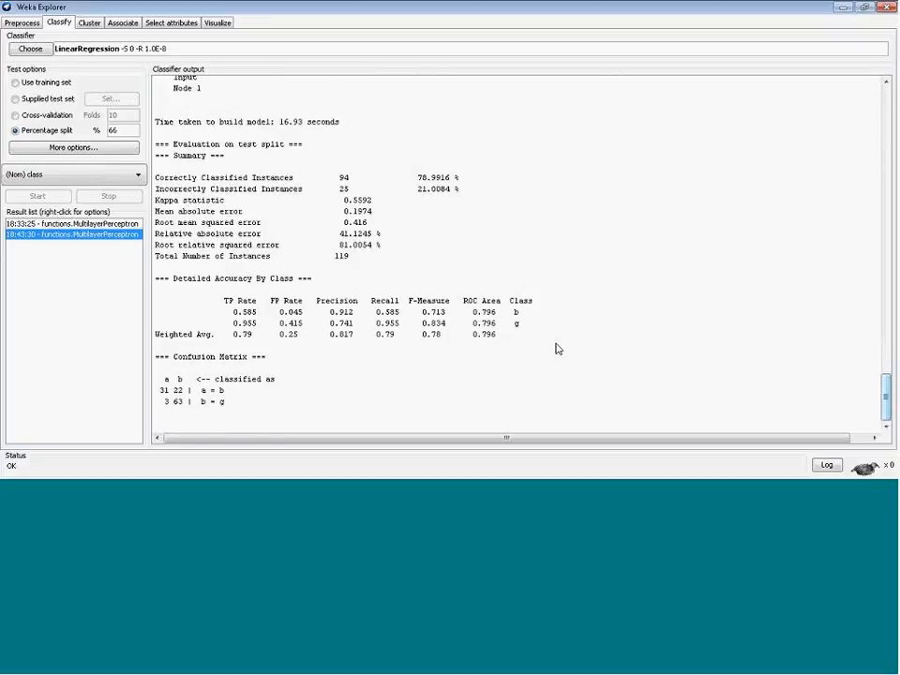